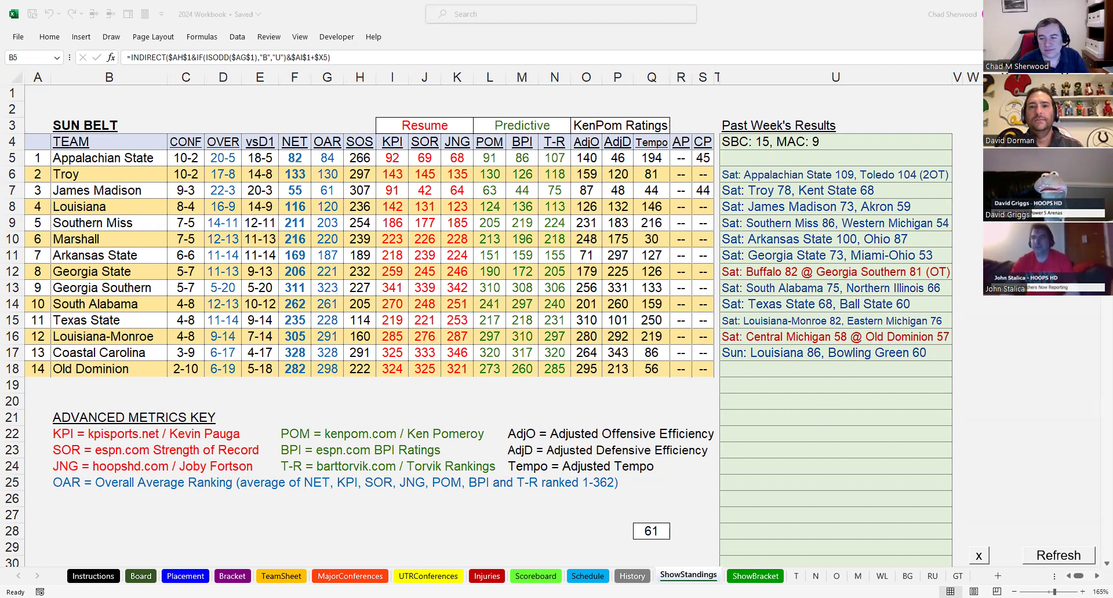
- Refresh the standings, and compare James Madison's and Appalachian State's SOS and N/C SOS values on the TeamSheet
left_click(1066, 559)
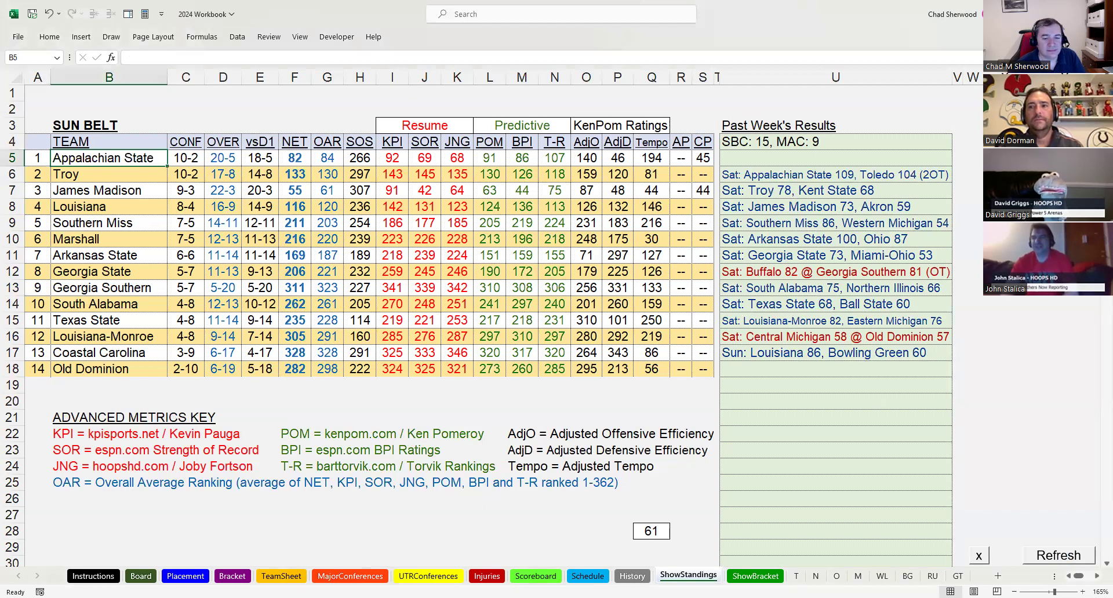
left_click(283, 576)
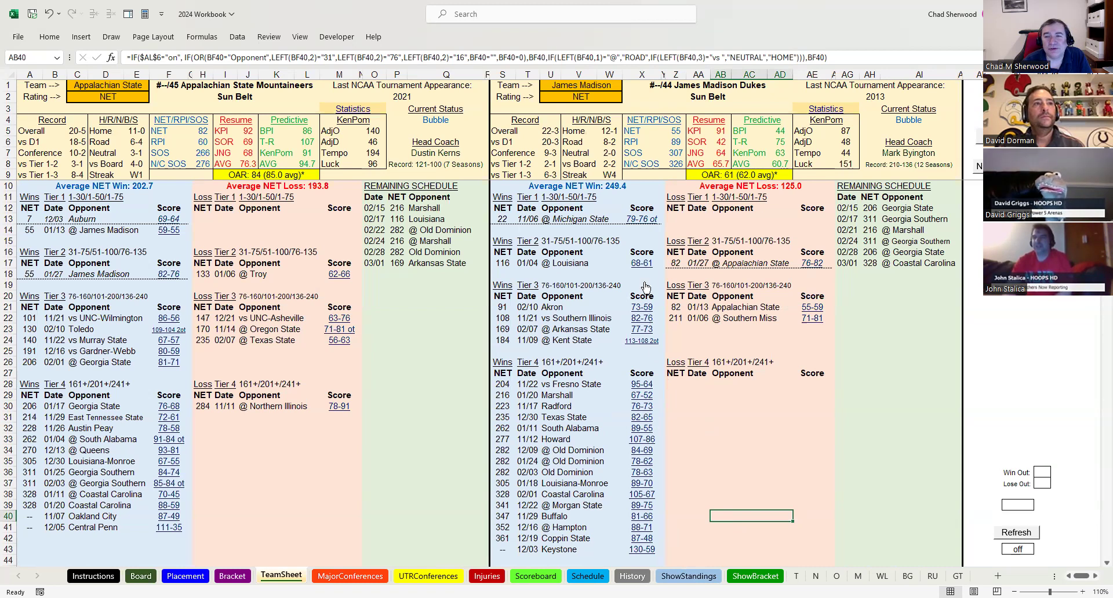
left_click_drag(632, 165, 675, 153)
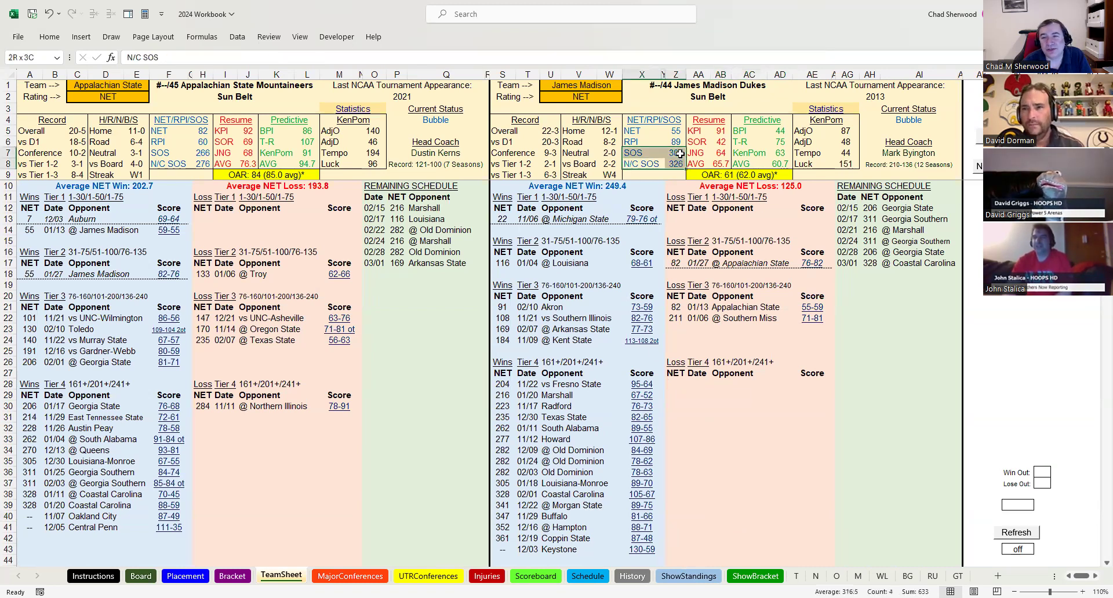
left_click_drag(168, 165, 207, 154)
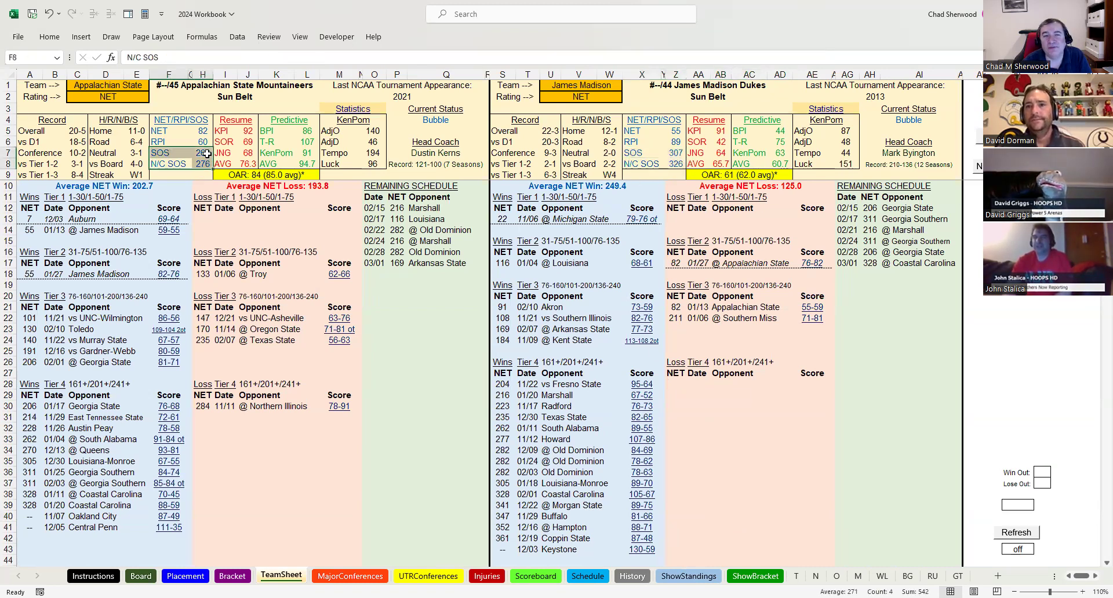
left_click(829, 485)
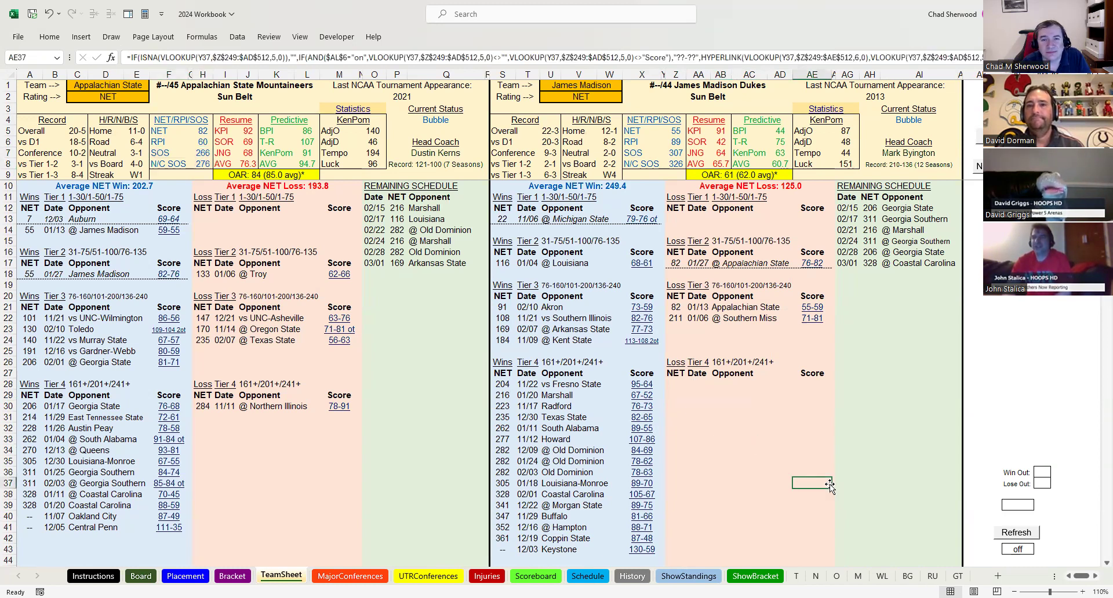
- Refresh the ShowStandings sheet, and check Appalachian State's 02/17 Louisiana game in the TeamSheet's remaining schedule
left_click(700, 580)
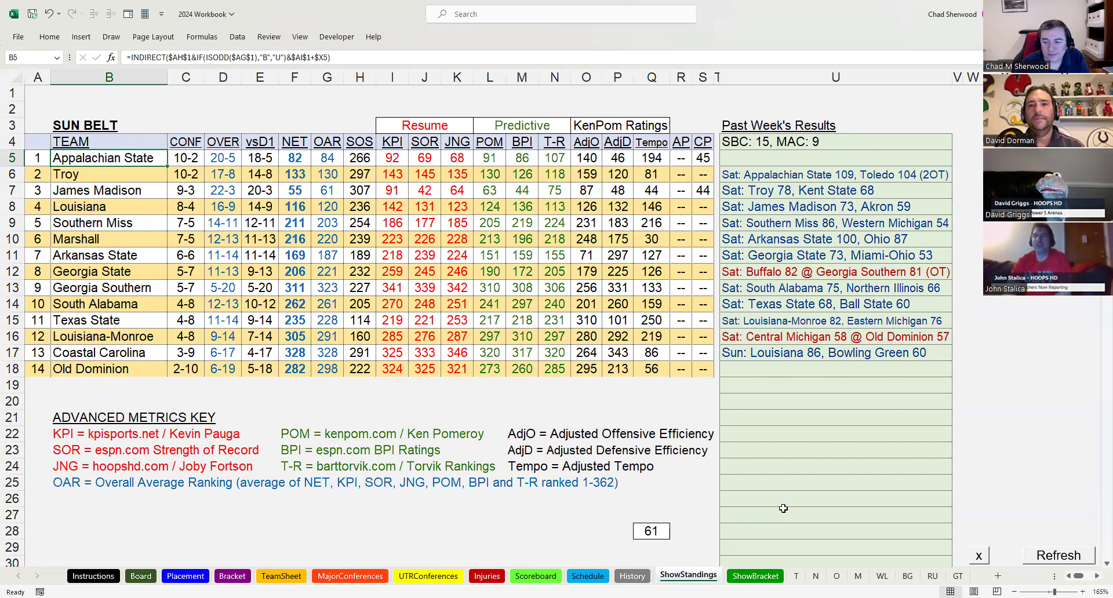
left_click(1052, 558)
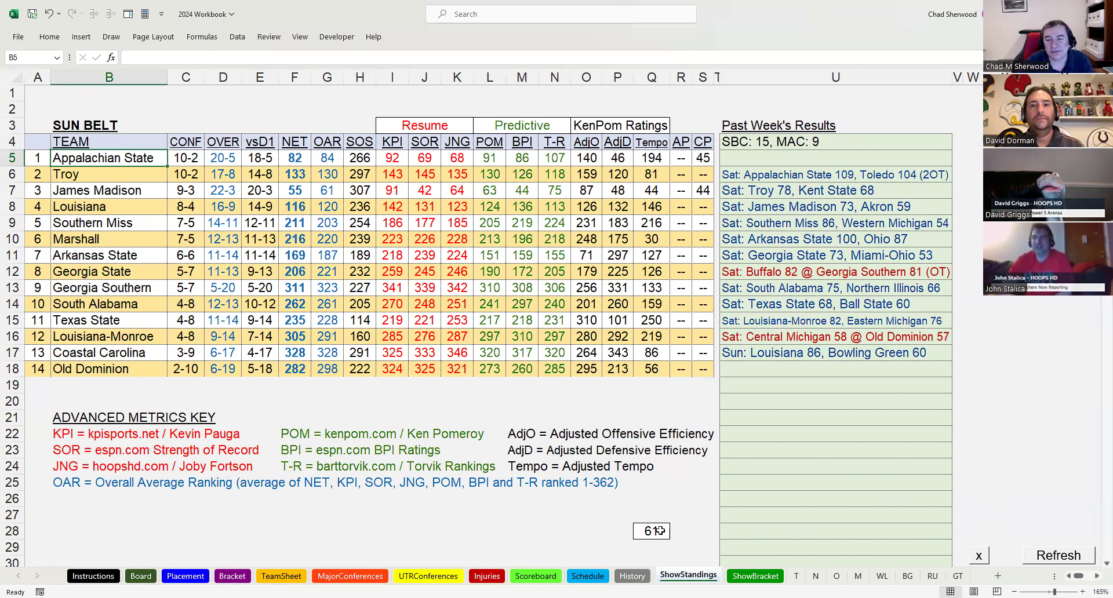
left_click(284, 576)
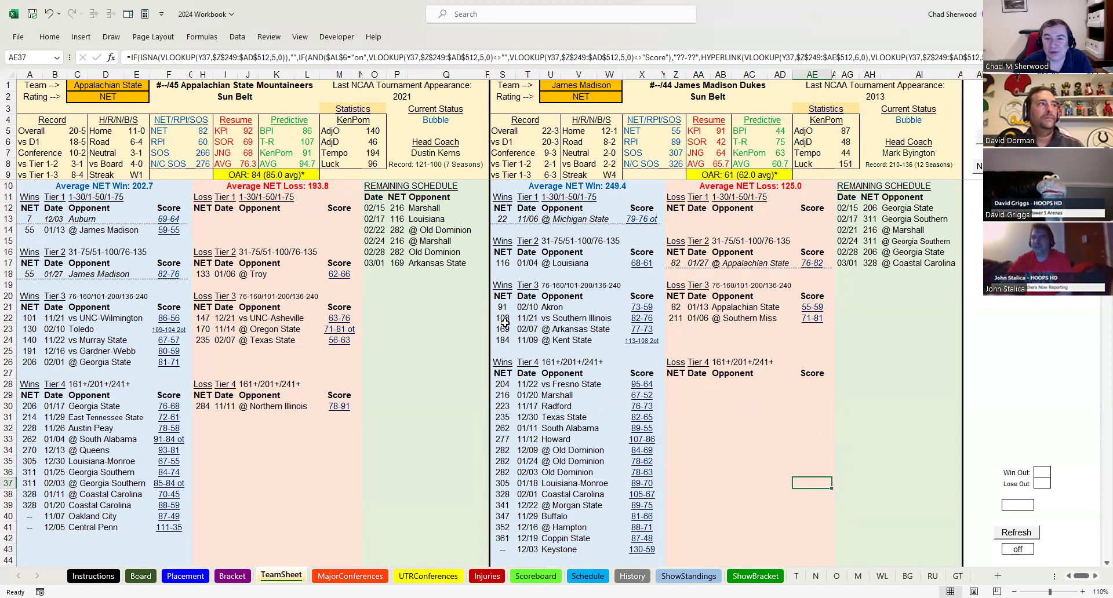
left_click_drag(369, 221, 421, 220)
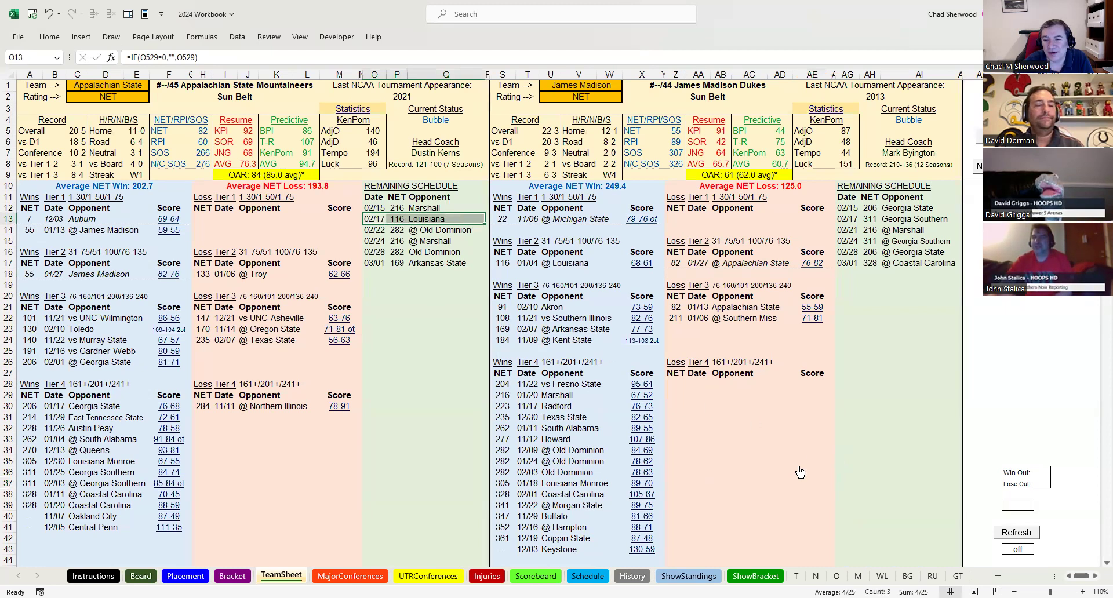
left_click(902, 503)
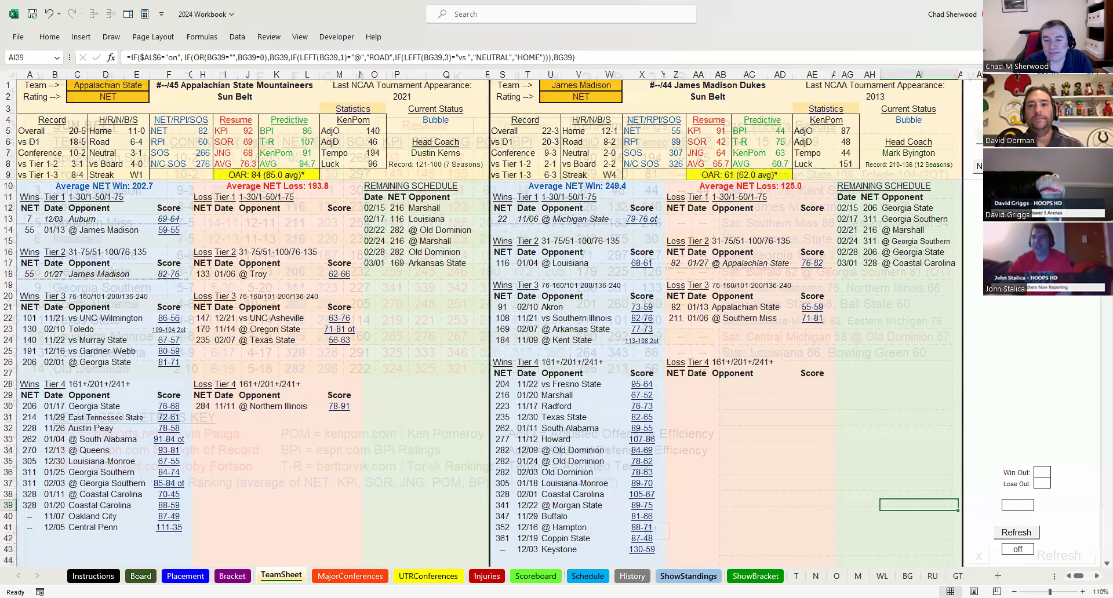
- Set cell Q28 on ShowStandings to 62 to list the Sun Belt's upcoming games, and highlight those of Appalachian State and James Madison
type("61")
key("BackSpace")
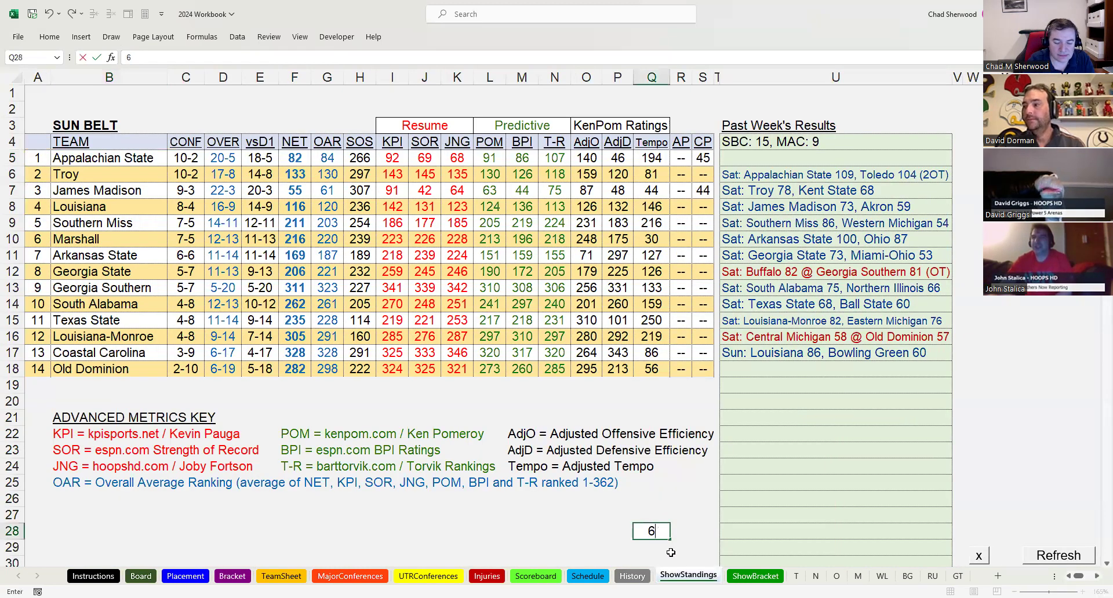
type("2")
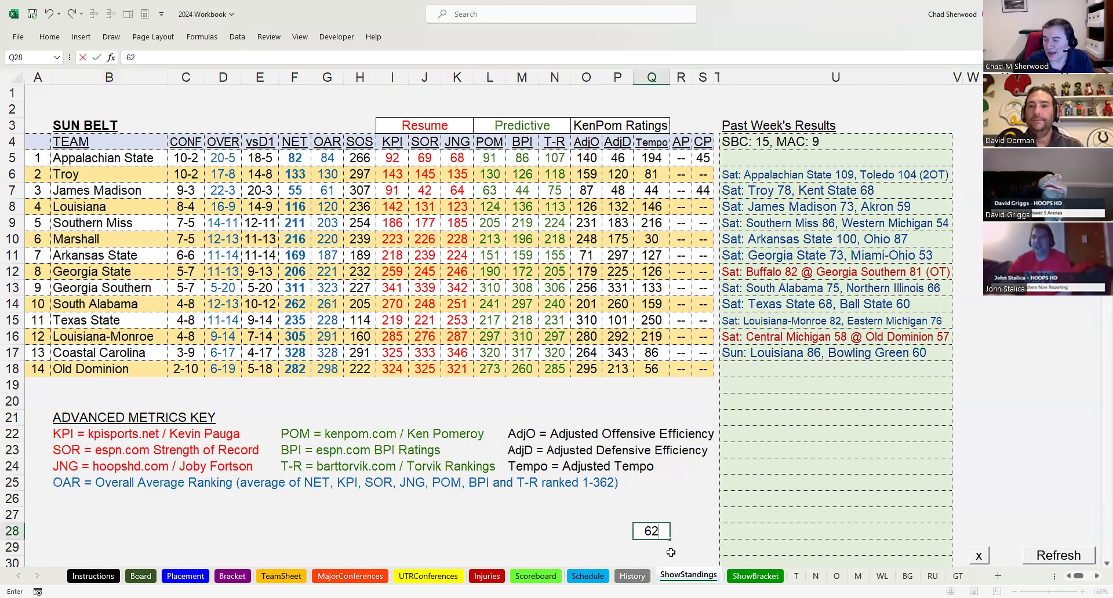
key("Return")
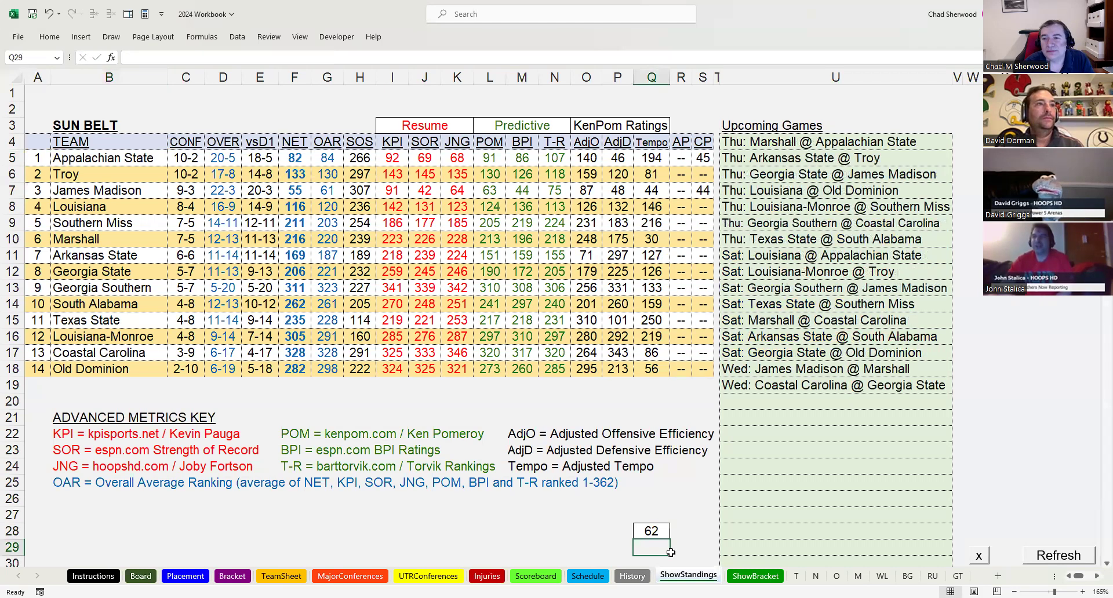
left_click(35, 159)
left_click(38, 191)
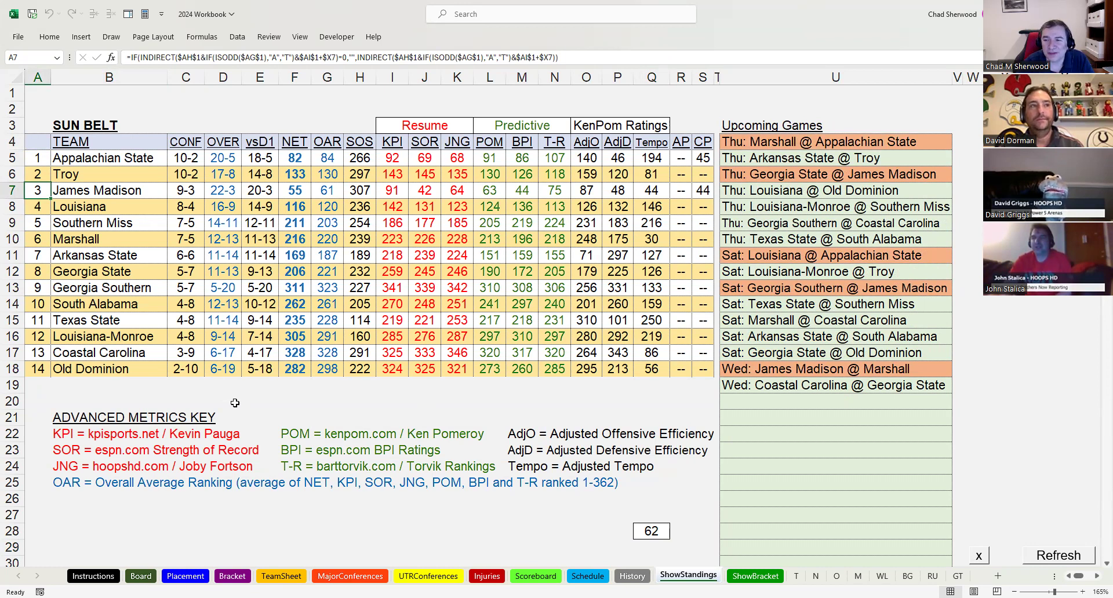
- Set Q28 to 21 to show the America East standings and past week's results, and highlight NJIT's games
left_click(981, 555)
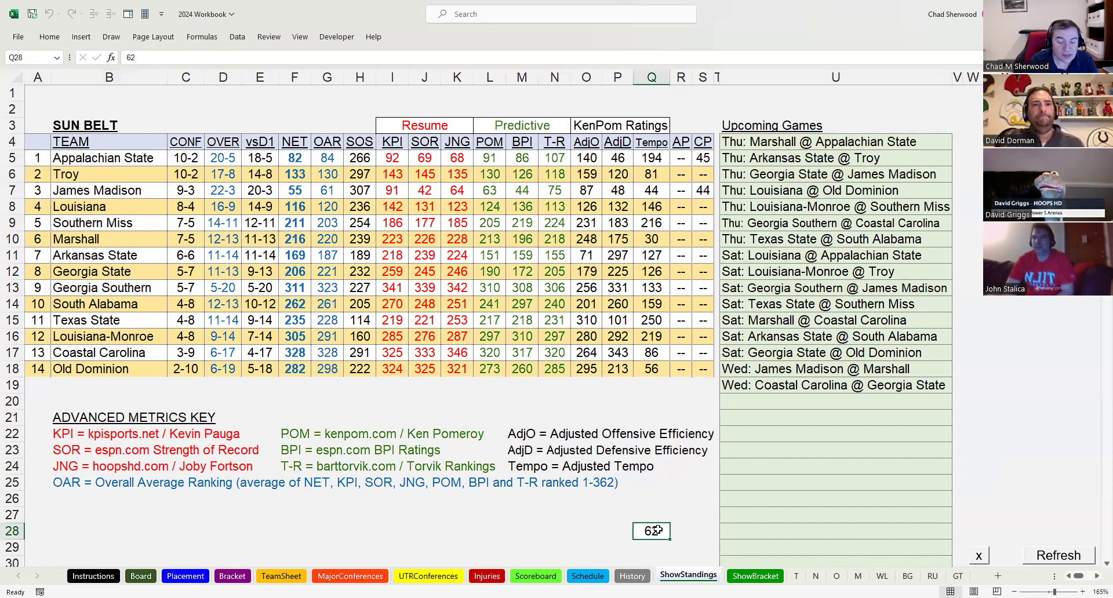
type("21")
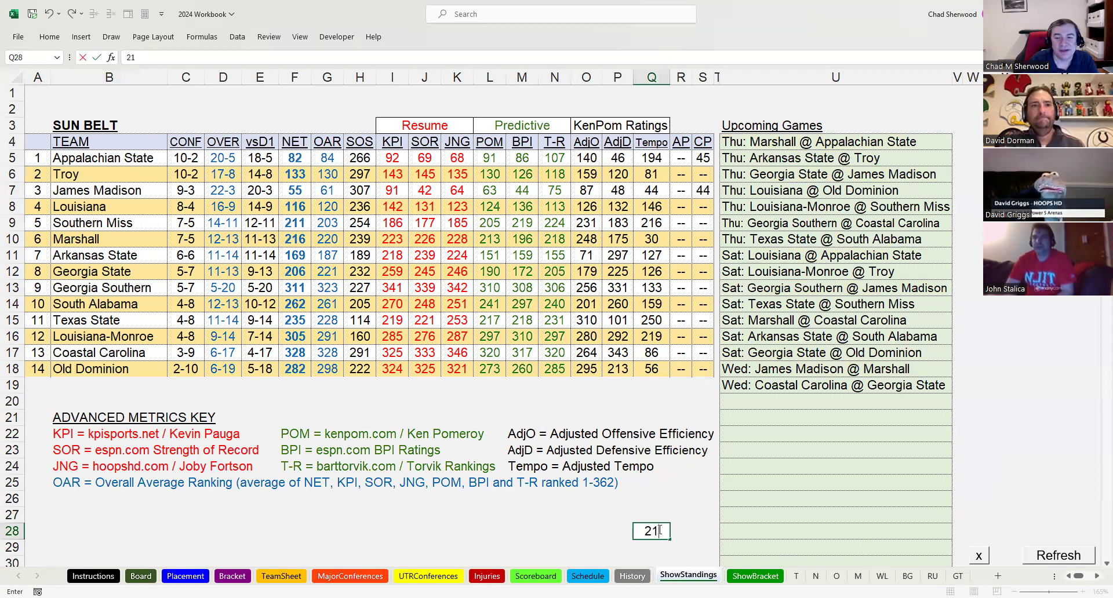
key("Return")
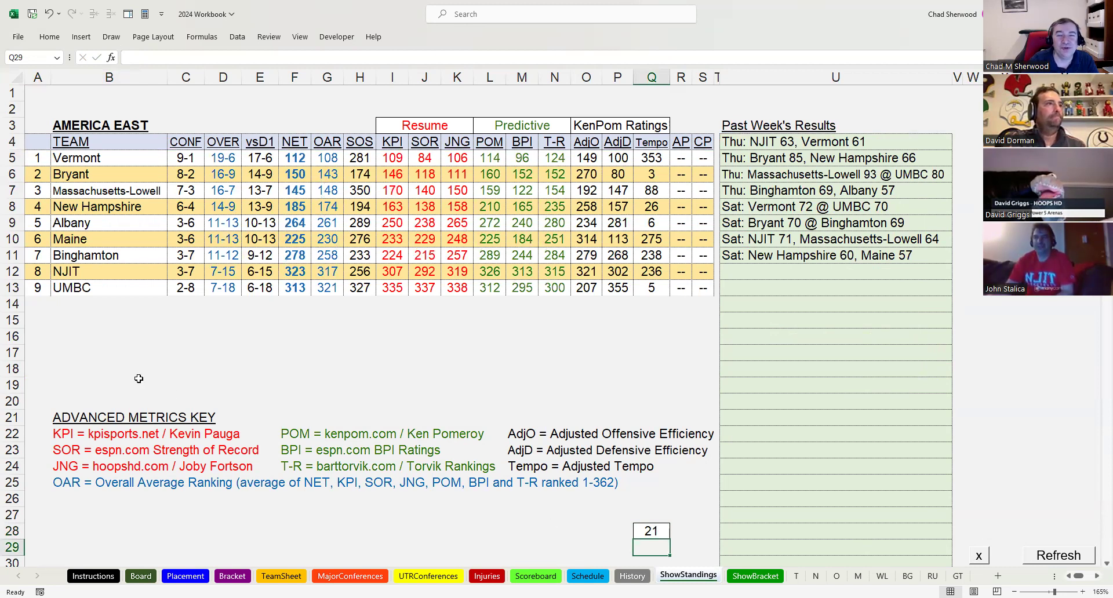
left_click(41, 273)
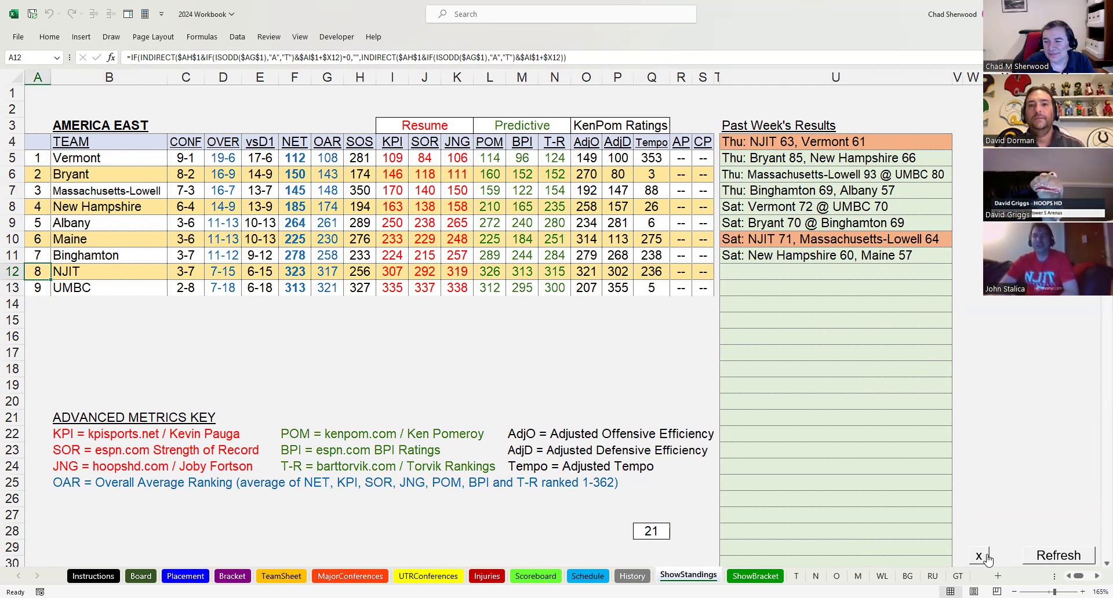
left_click(1042, 560)
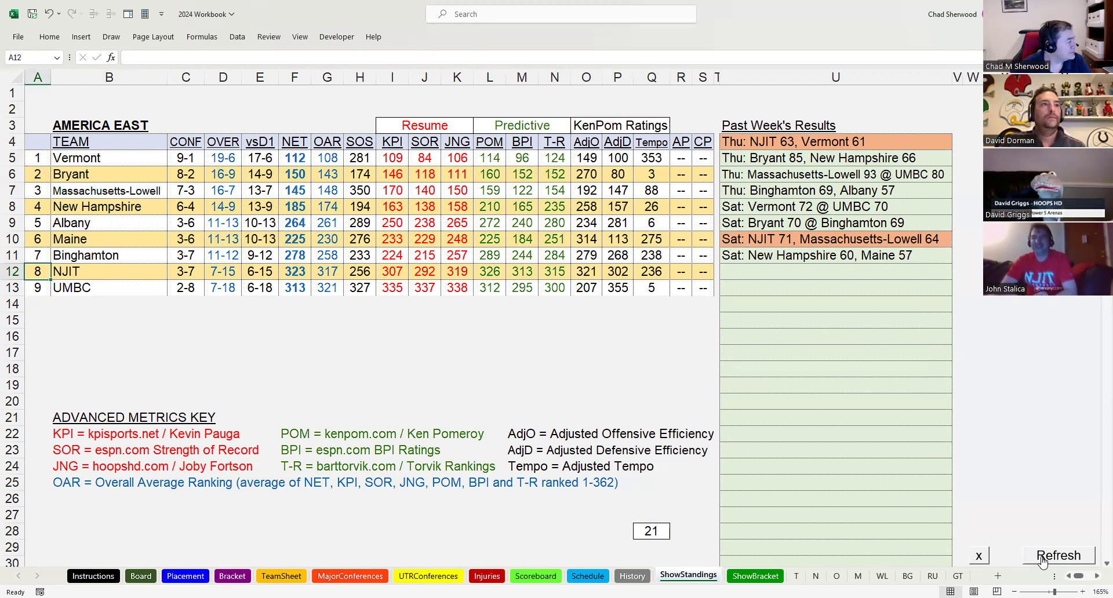
- Set Q28 to 22 to list America East's upcoming games, and highlight the Saturday Massachusetts-Lowell @ Bryant game
left_click(979, 557)
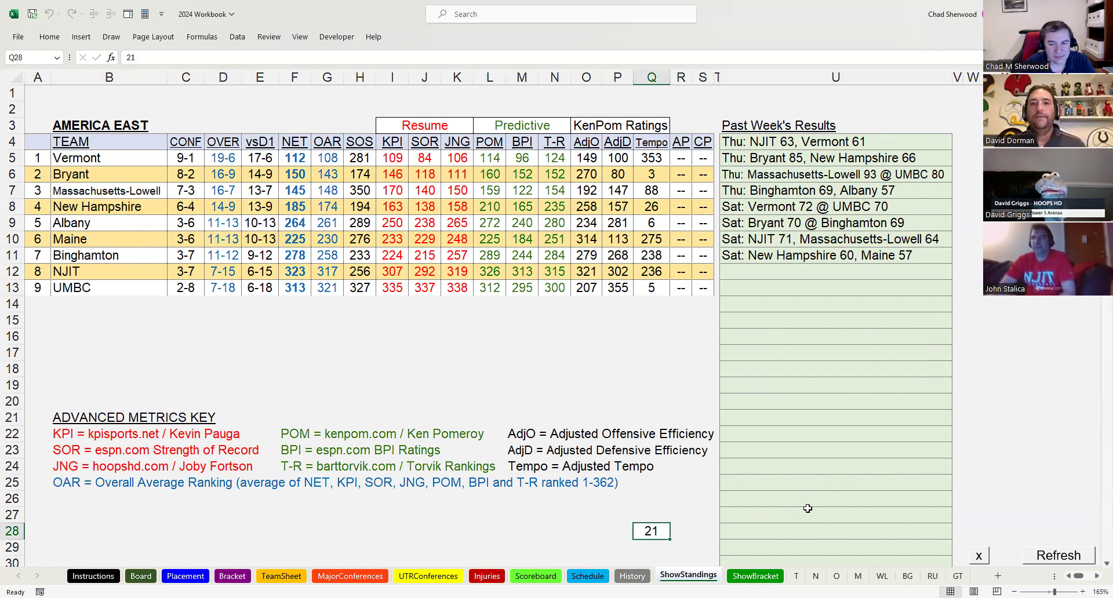
type("22")
key("Return")
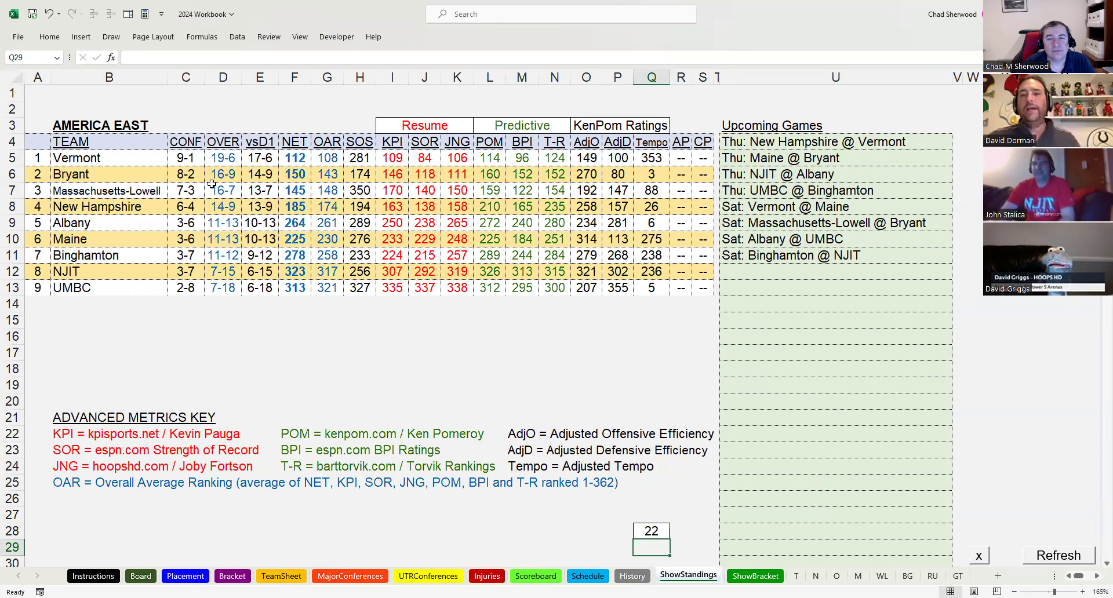
left_click(782, 222)
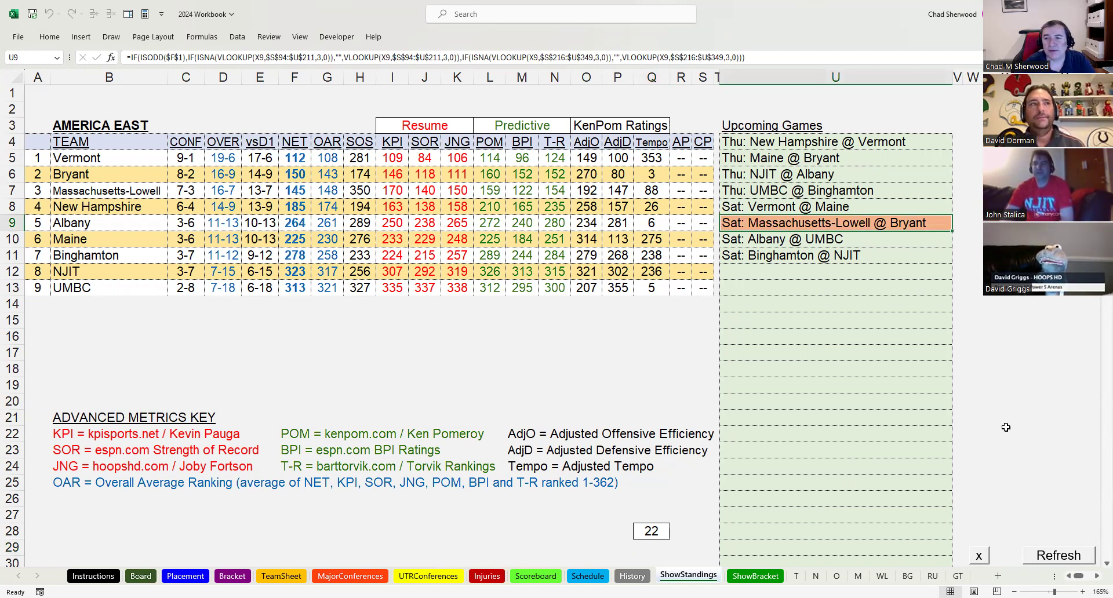
- Load Bryant's team sheet from the America East standings for review, and return to ShowStandings
left_click(619, 388)
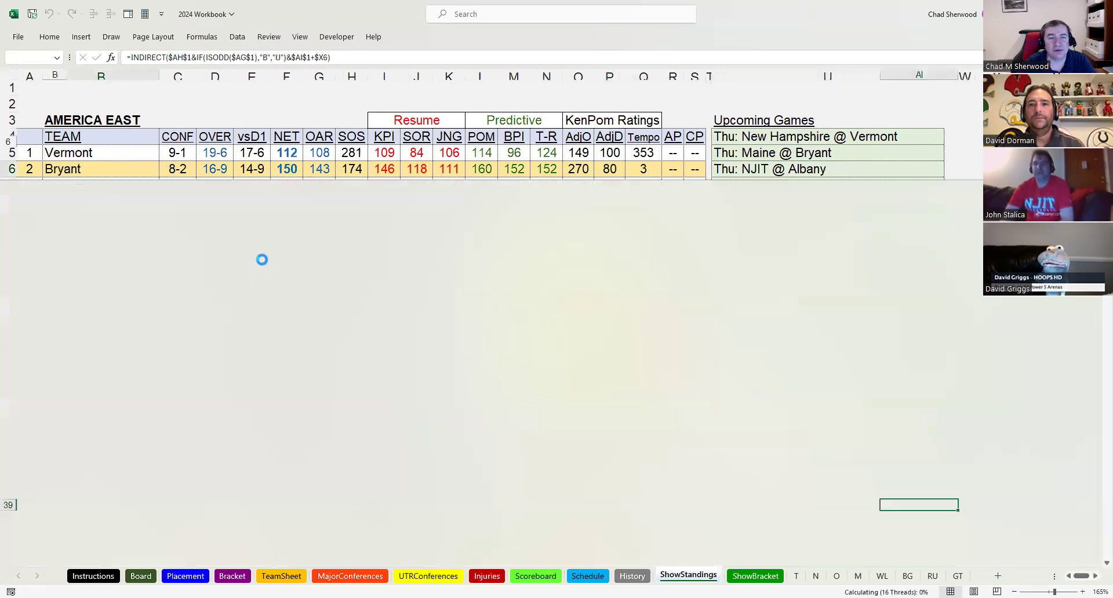
left_click(71, 176)
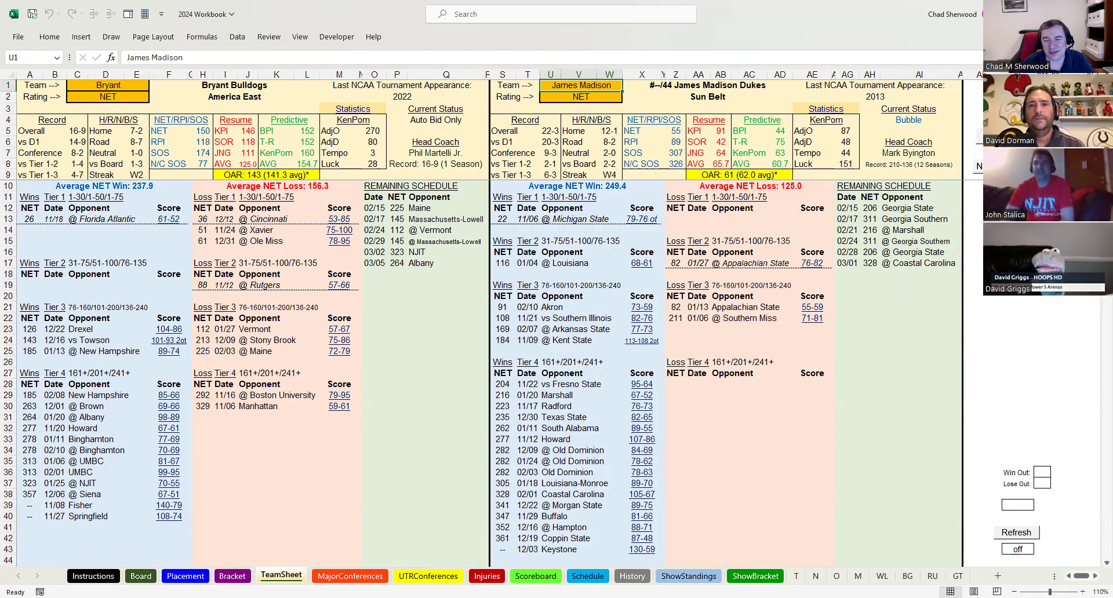
left_click(684, 576)
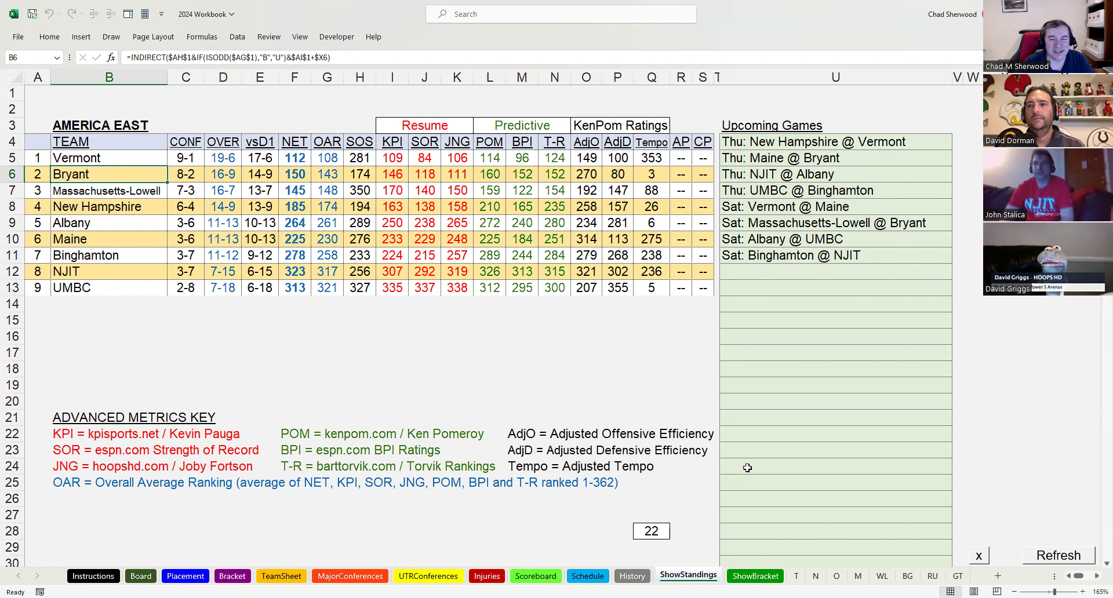
- Set Q28 to 23 to show the ASUN standings with the past week's results
left_click(656, 535)
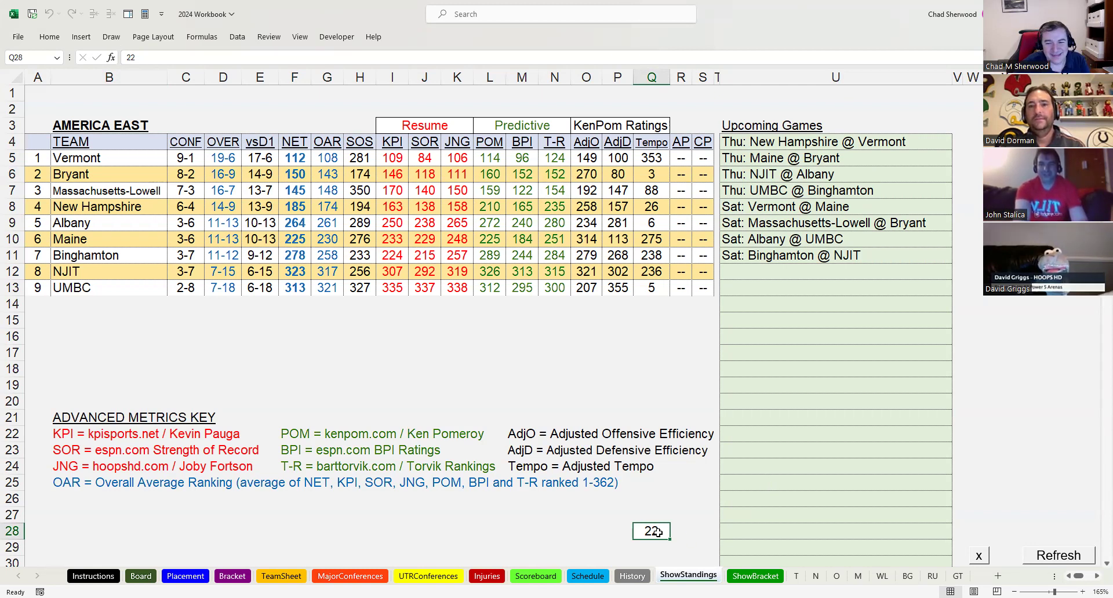
type("23")
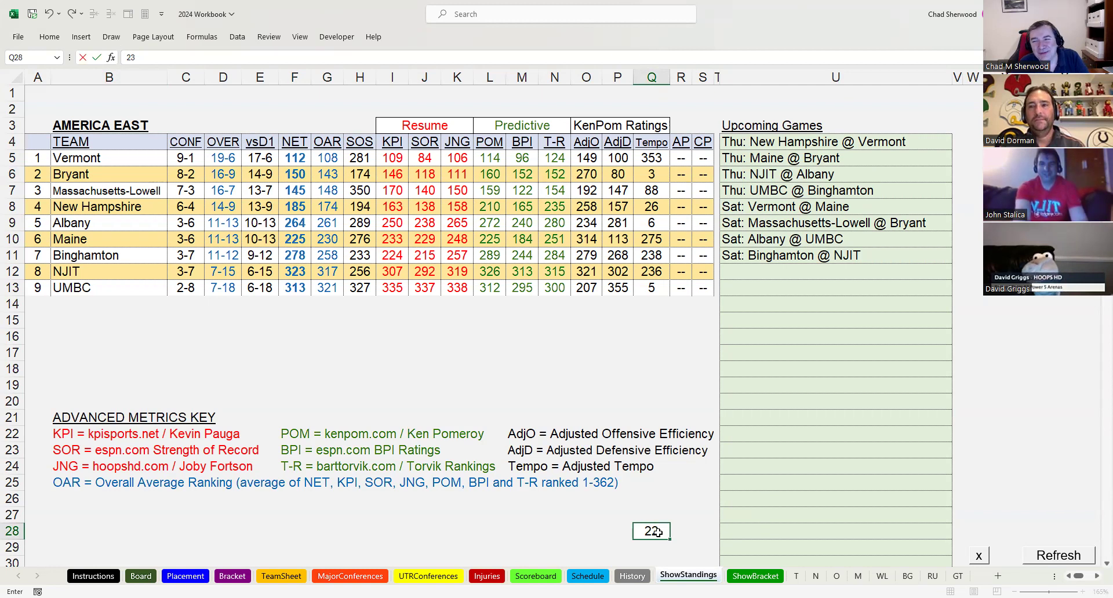
key("Return")
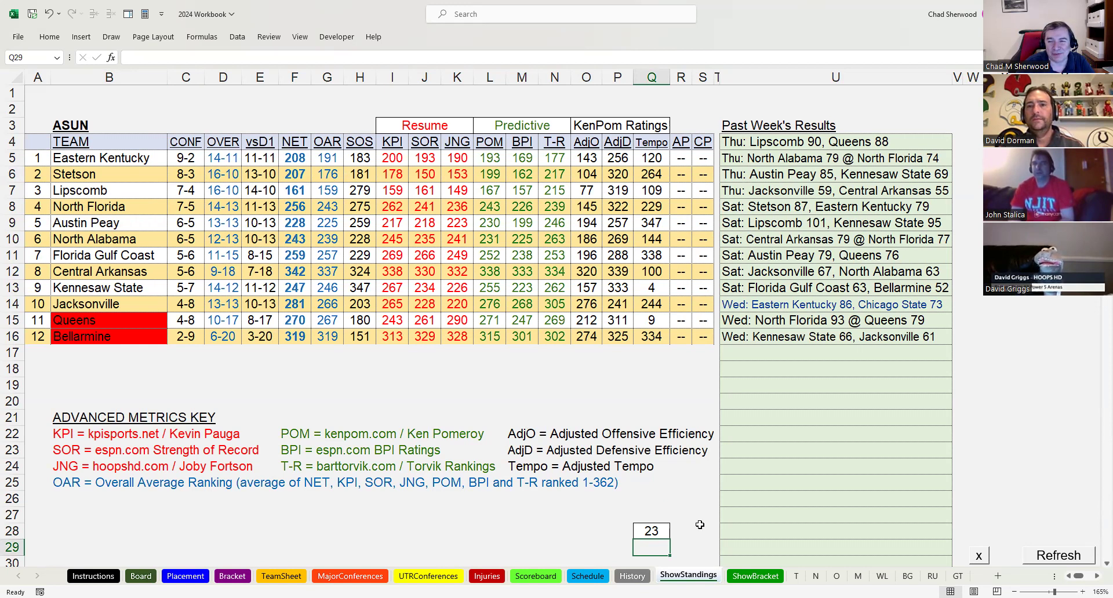
- Set Q28 to 24 to list the ASUN's upcoming games
left_click(655, 532)
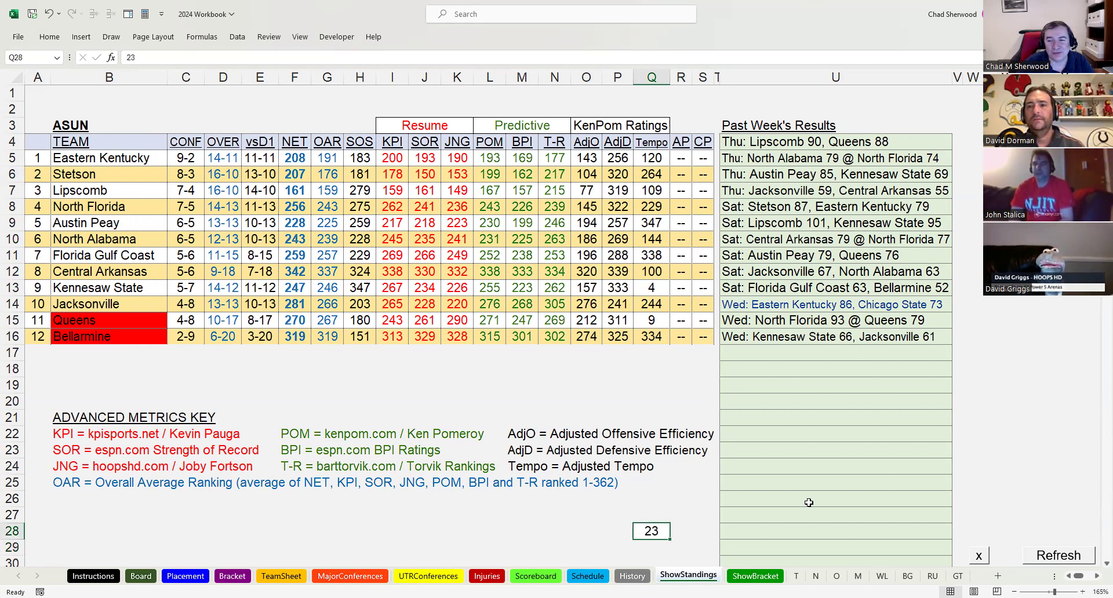
type("24")
key("Return")
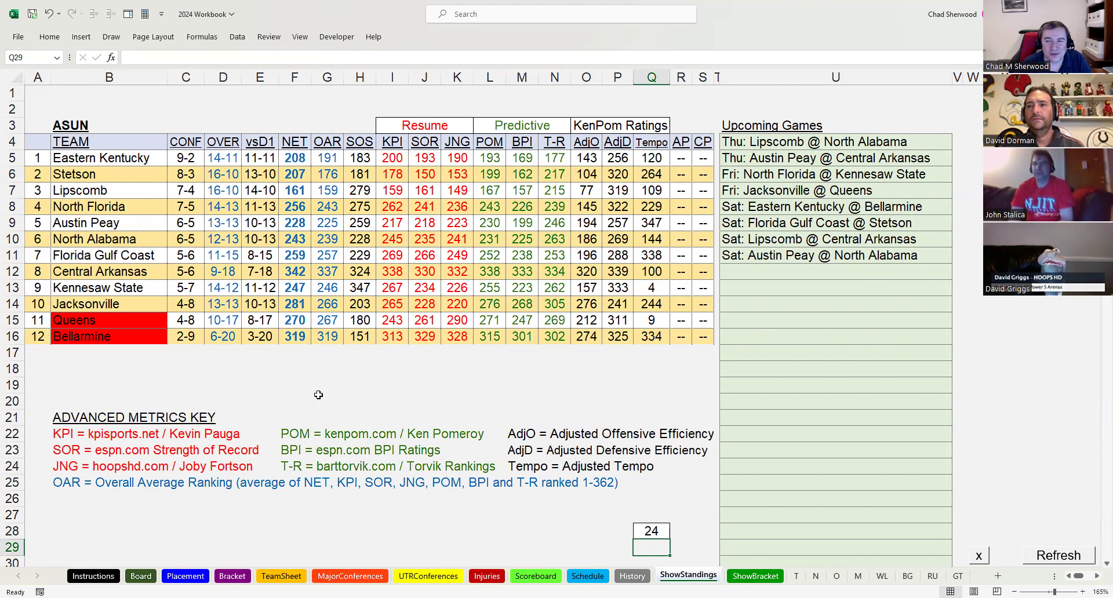
- Set Q28 to 25 to show the Big Sky standings with the past week's results
left_click(656, 533)
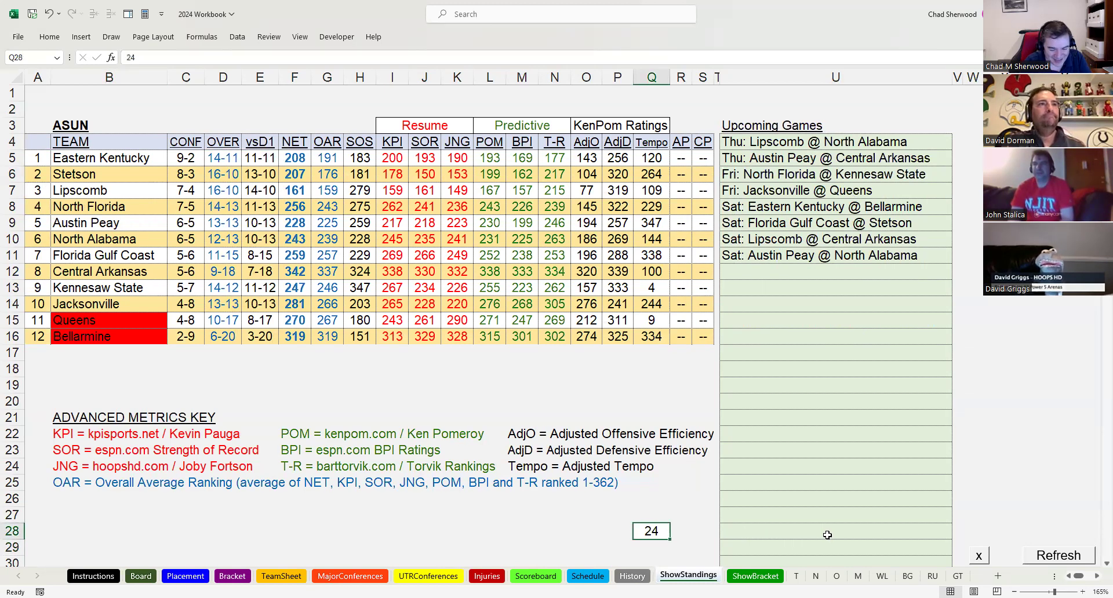
type("25")
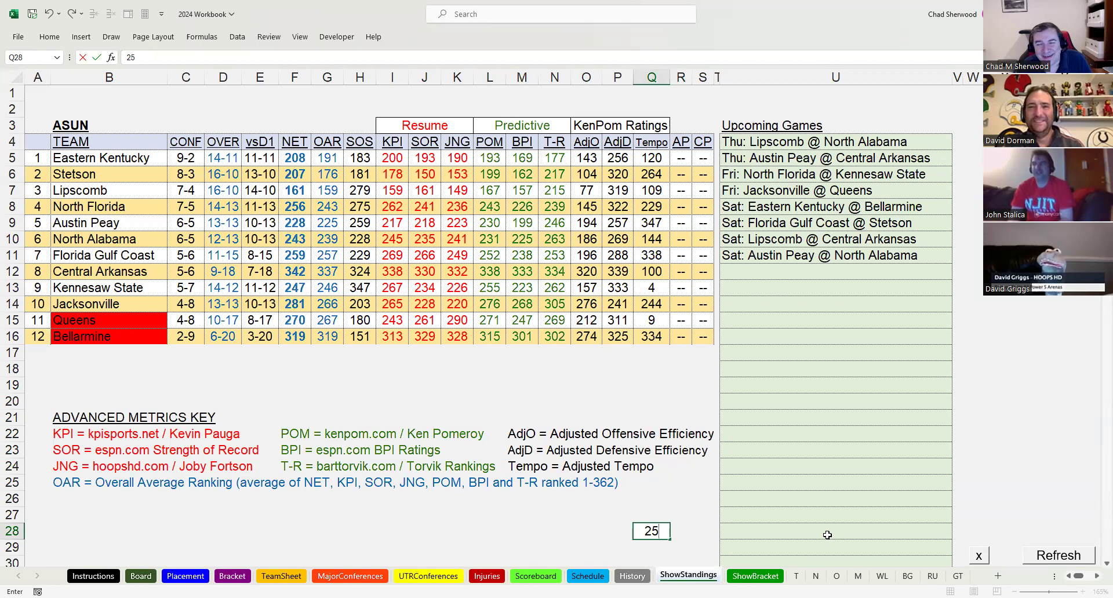
key("Return")
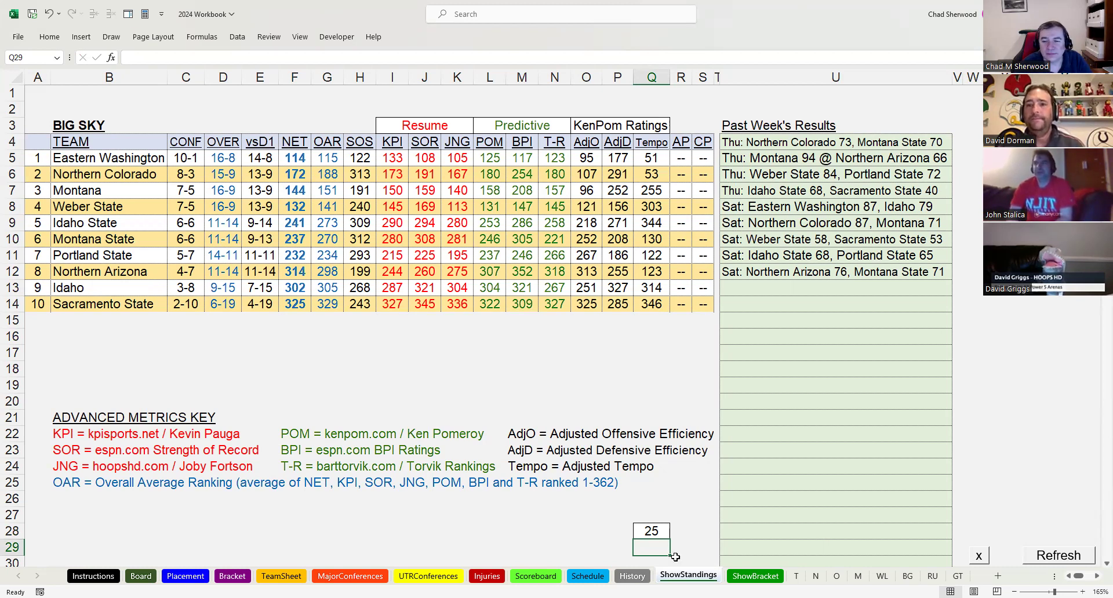
- Set Q28 to 26 to list the Big Sky's upcoming games
left_click(658, 533)
type("26")
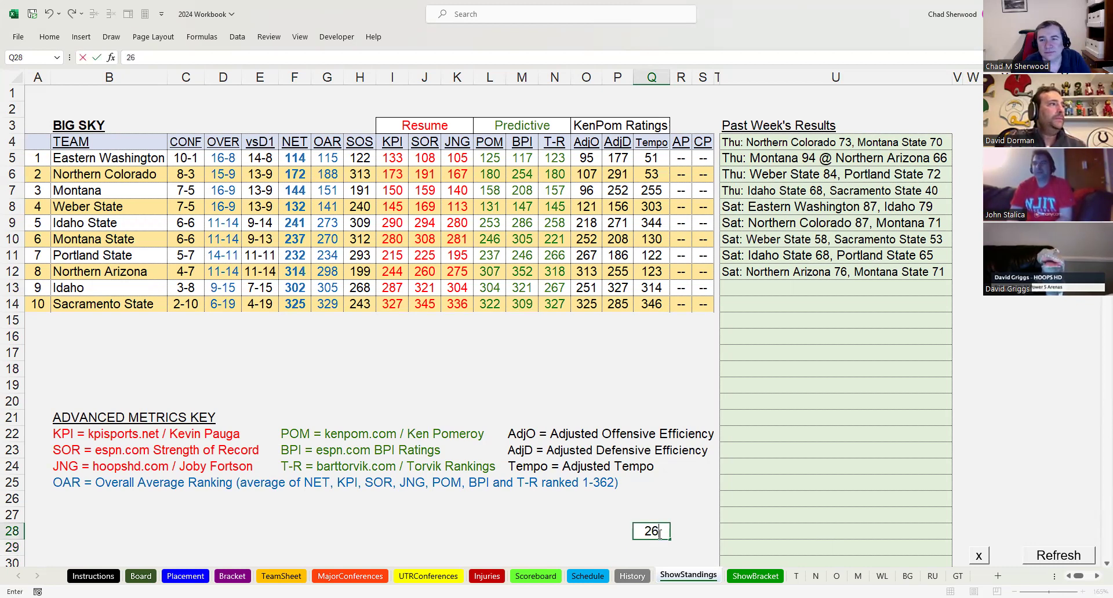
key("Return")
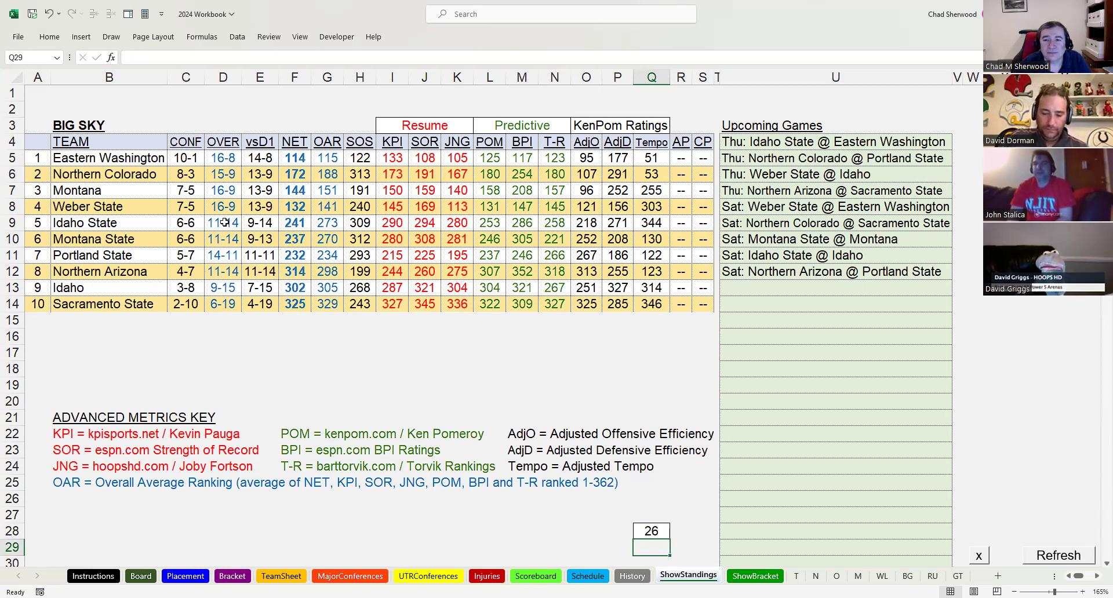
- Highlight Eastern Washington's upcoming Big Sky games, and clear the highlights again
left_click(38, 157)
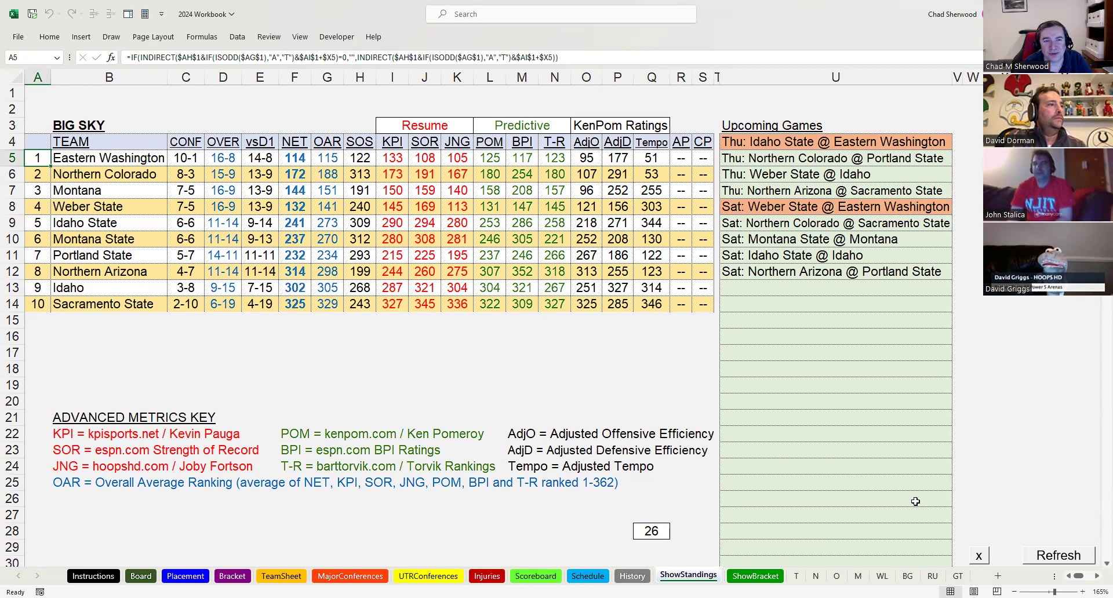
left_click(980, 557)
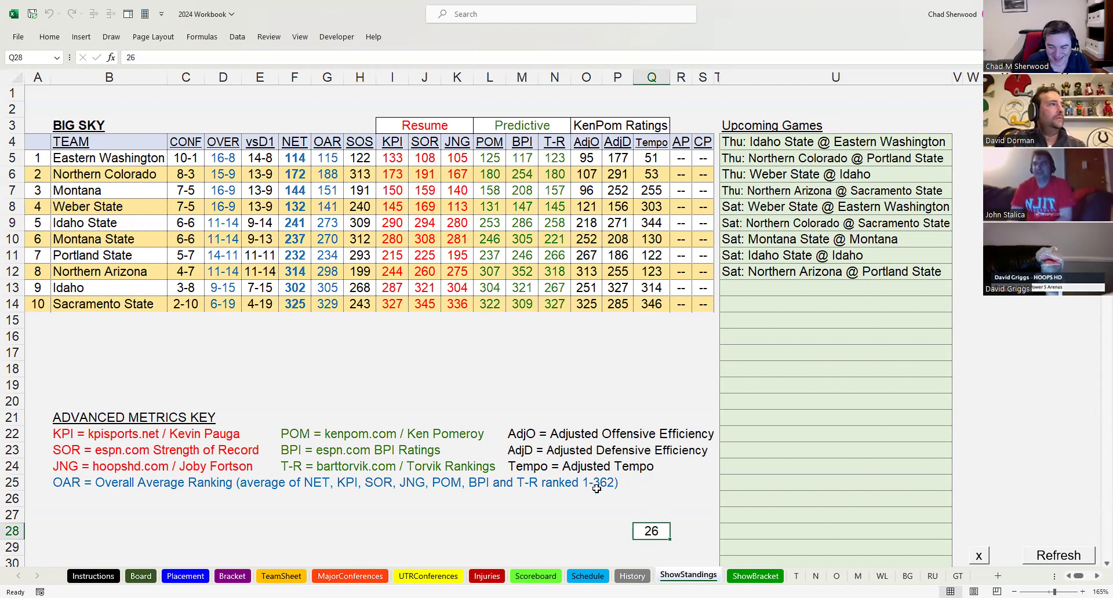
- Set Q28 to 27 to show the Big South standings with the past week's results
type("27")
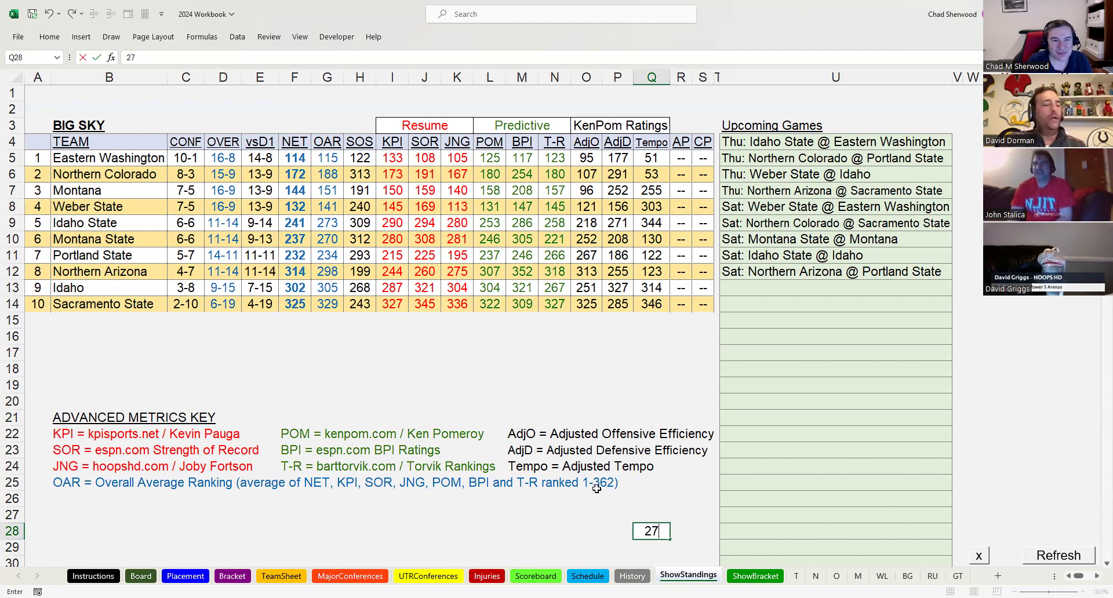
key("Return")
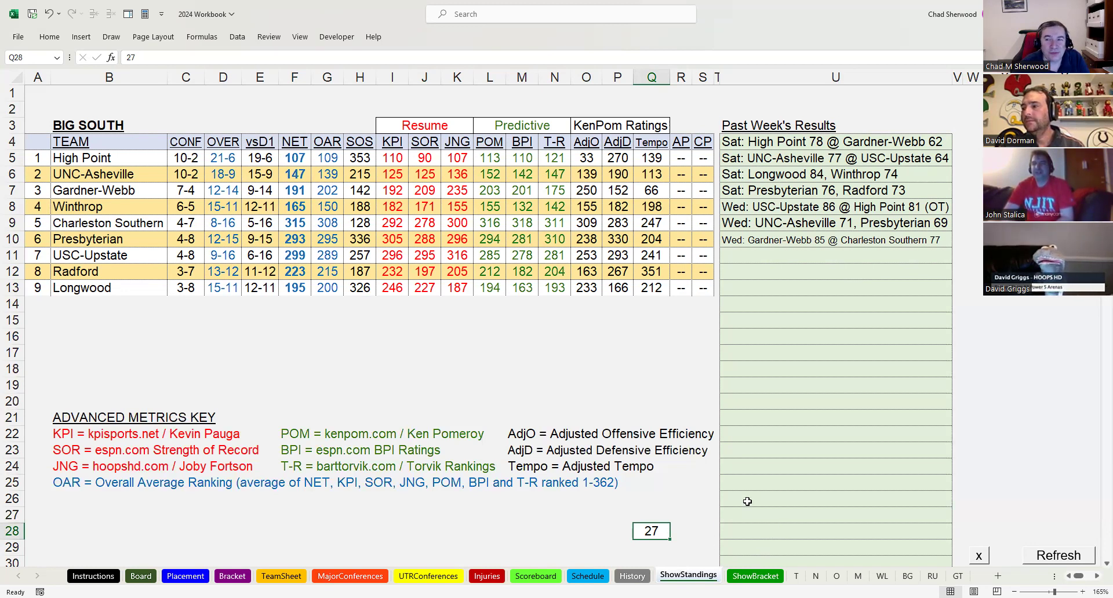
- Highlight the Longwood–Winthrop result, and view the Winwood Cup graphic on the WL sheet before returning to ShowStandings
left_click(788, 175)
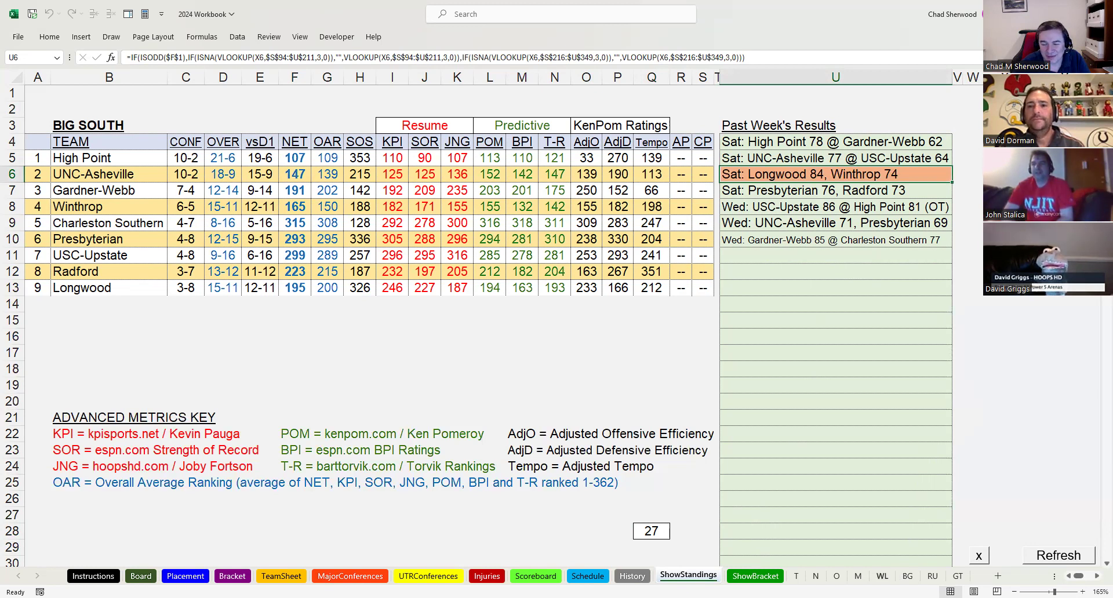
left_click(882, 576)
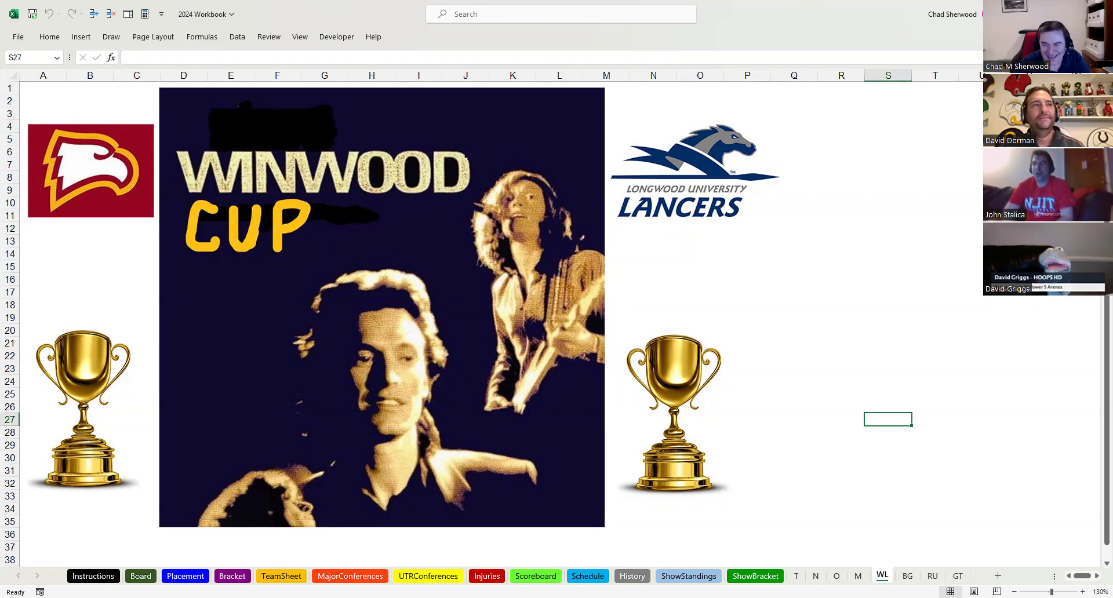
left_click(691, 575)
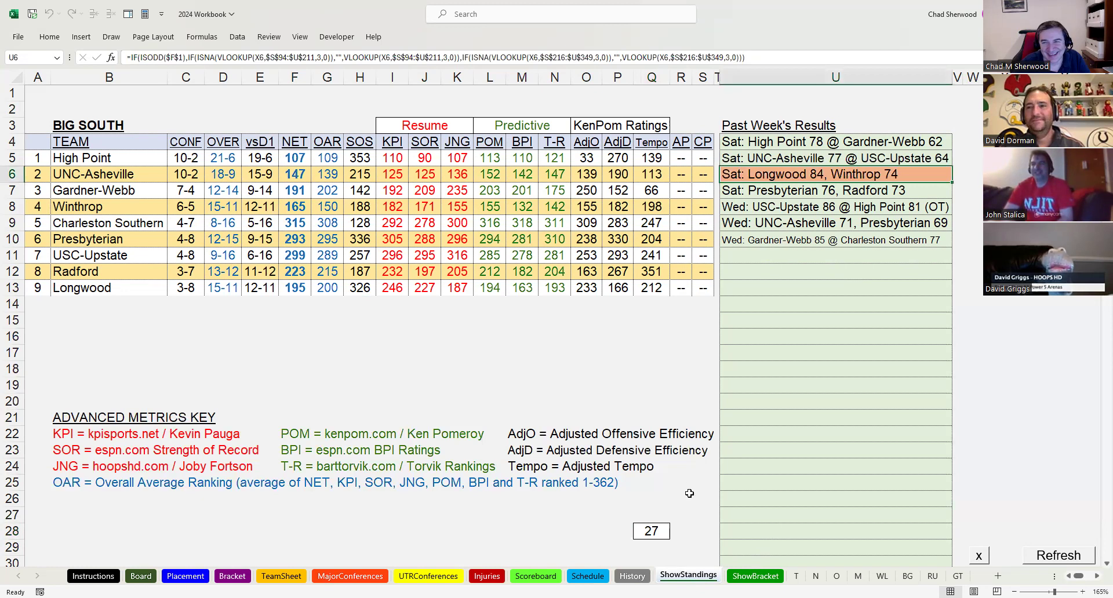
- Set Q28 to 28 to list the Big South's upcoming games
left_click(662, 531)
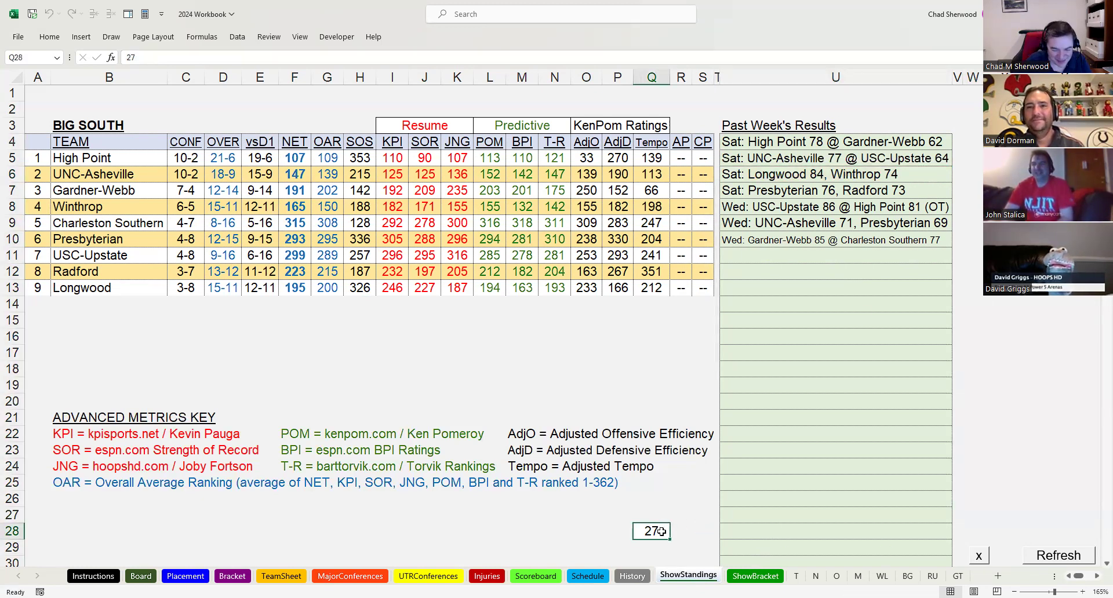
type("28")
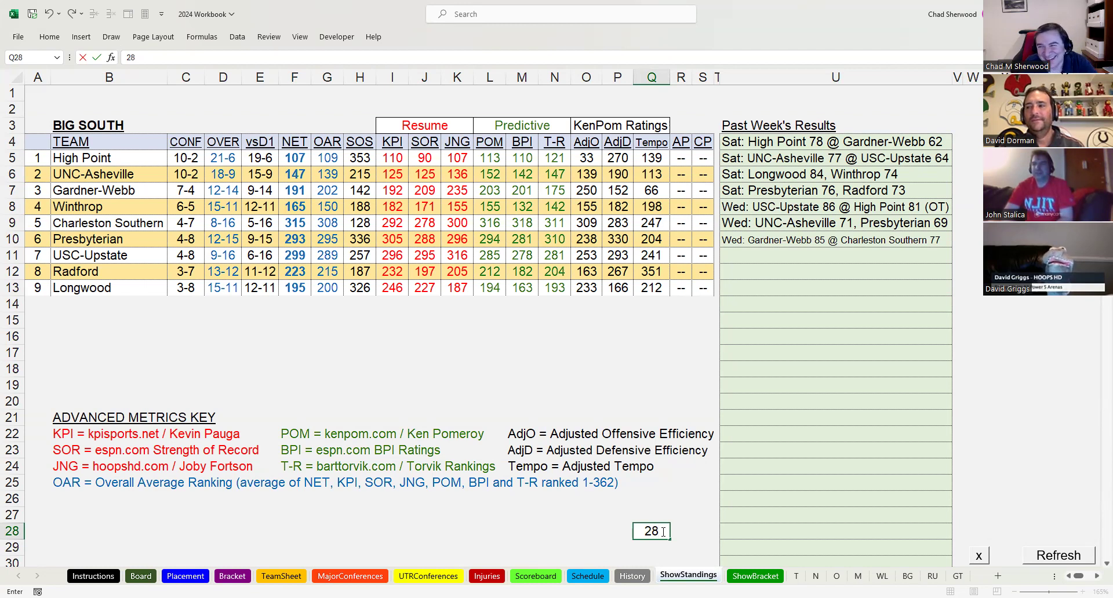
key("Return")
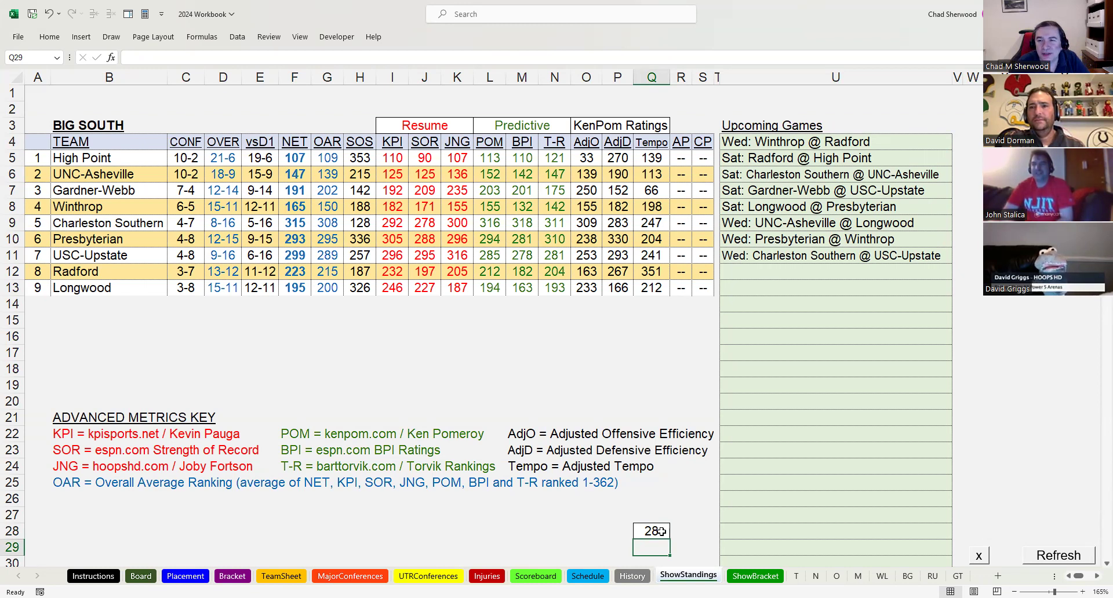
- Set Q28 to 29 to show the Big West standings with the past week's results
left_click(662, 532)
type("29")
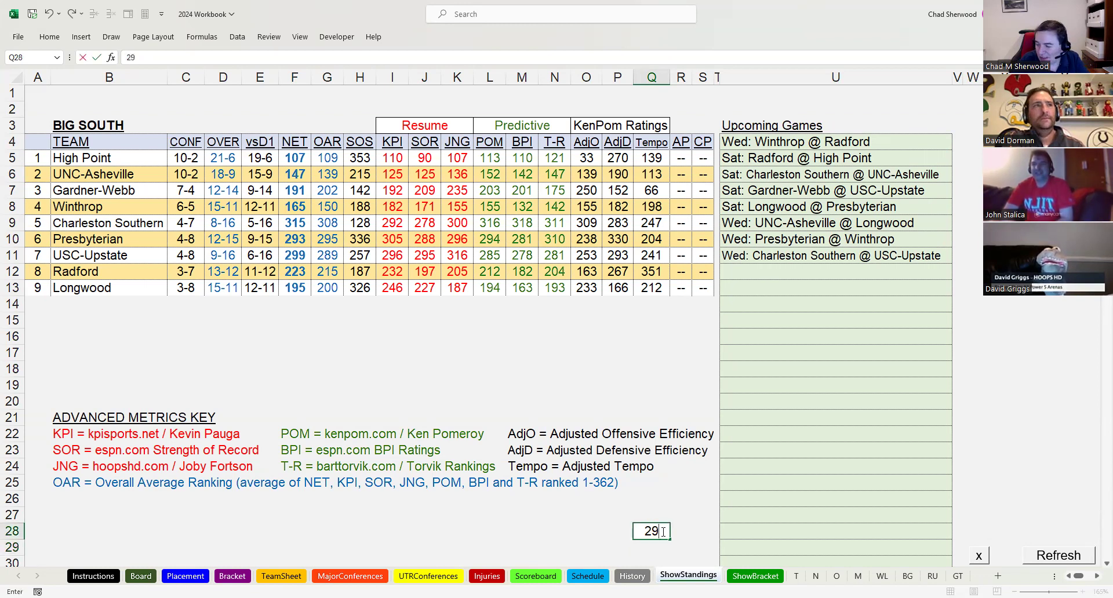
key("Return")
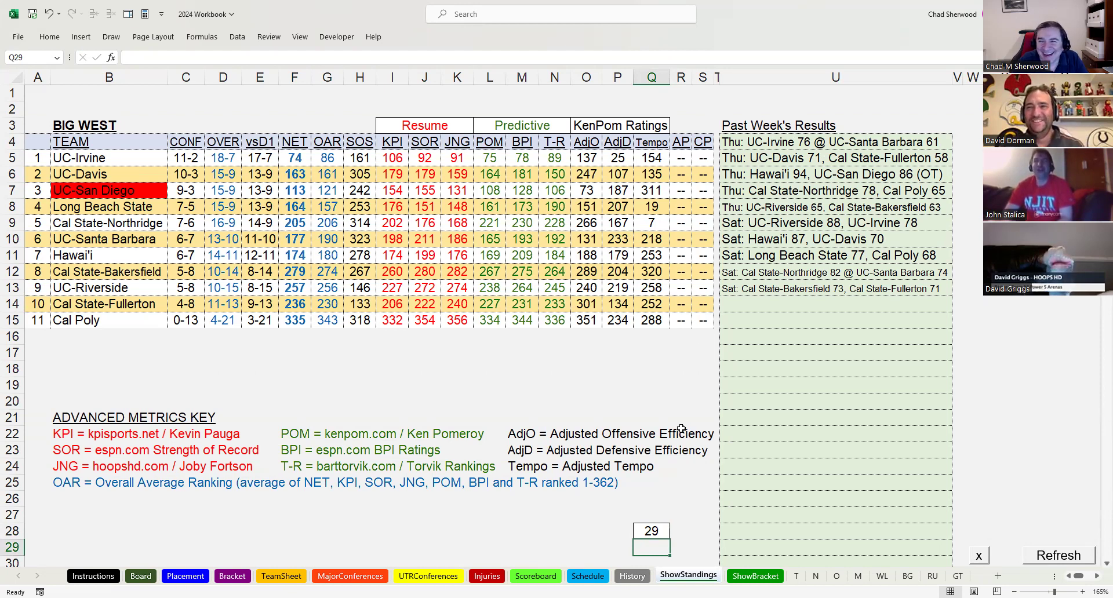
- Highlight both UC-Irvine results and Hawai'i's games against UC-Davis and UC-San Diego, and clear all the highlights
left_click(787, 140)
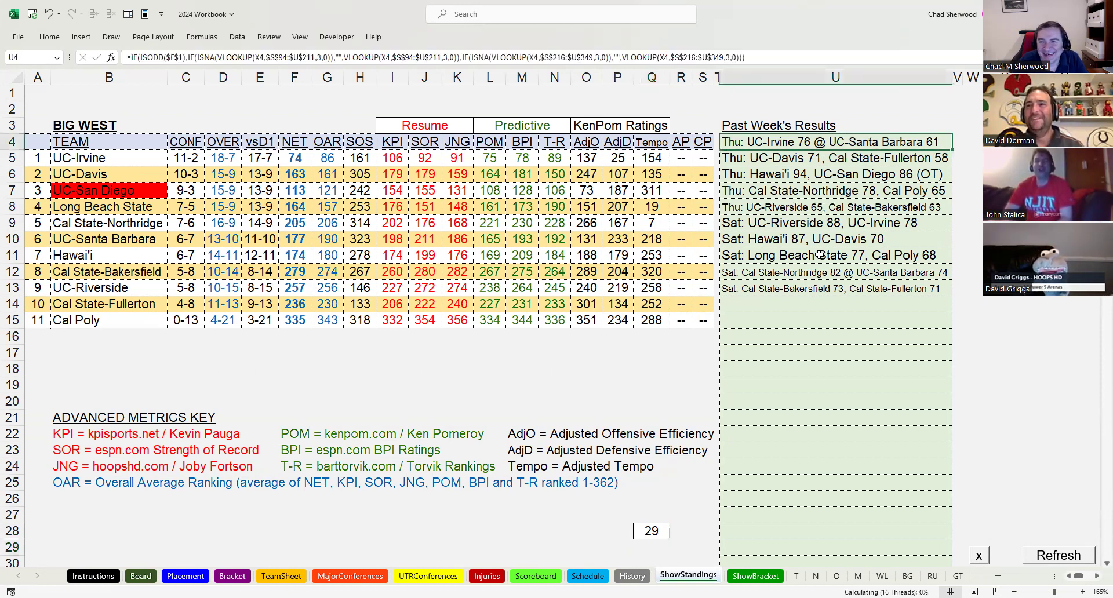
left_click(814, 228)
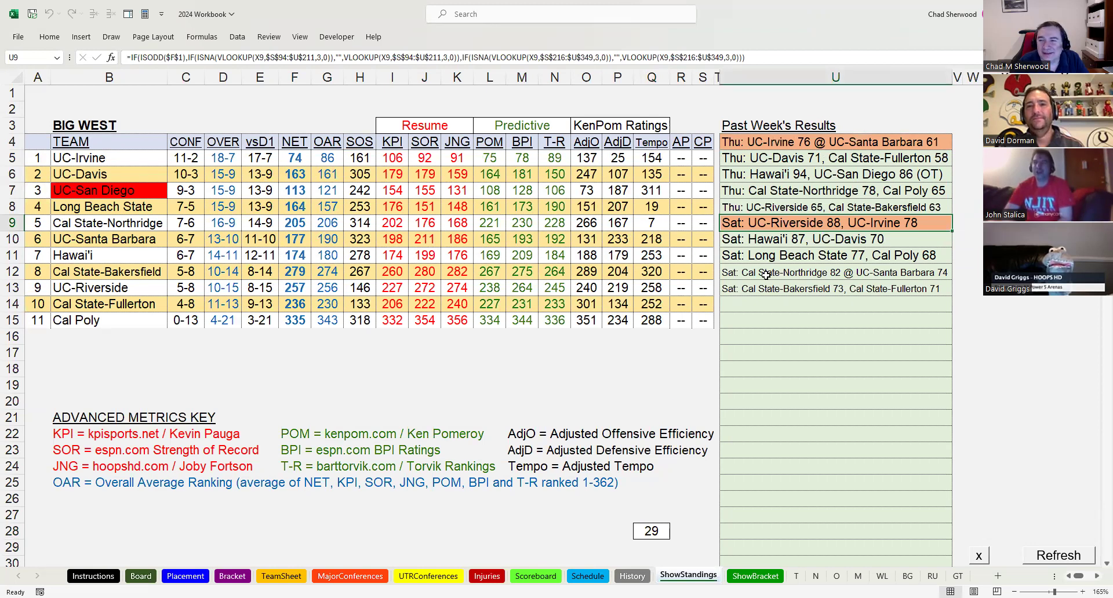
key("Down")
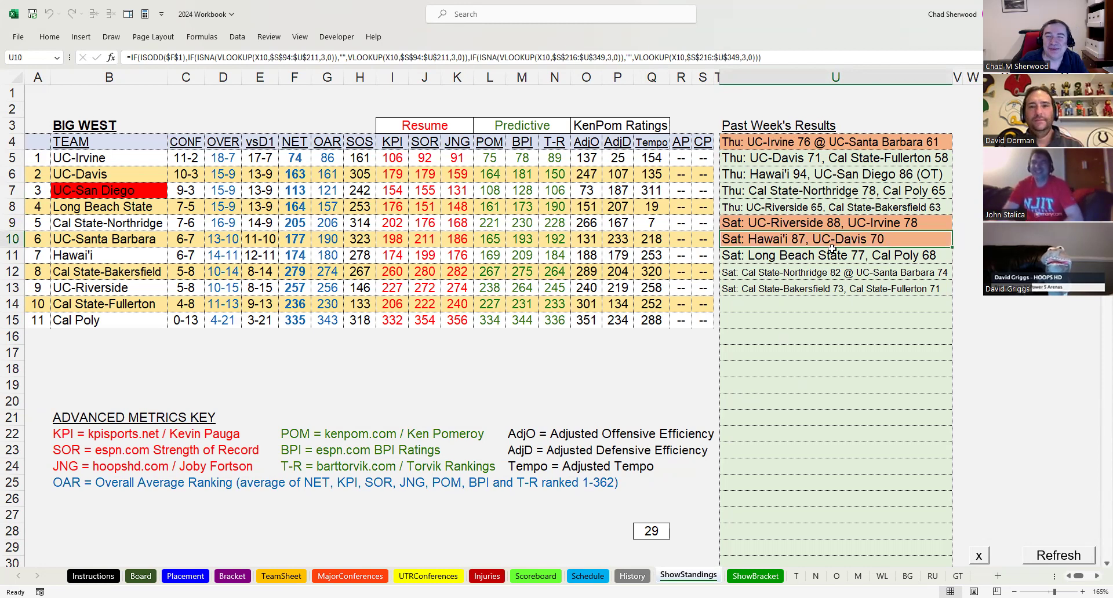
left_click(841, 175)
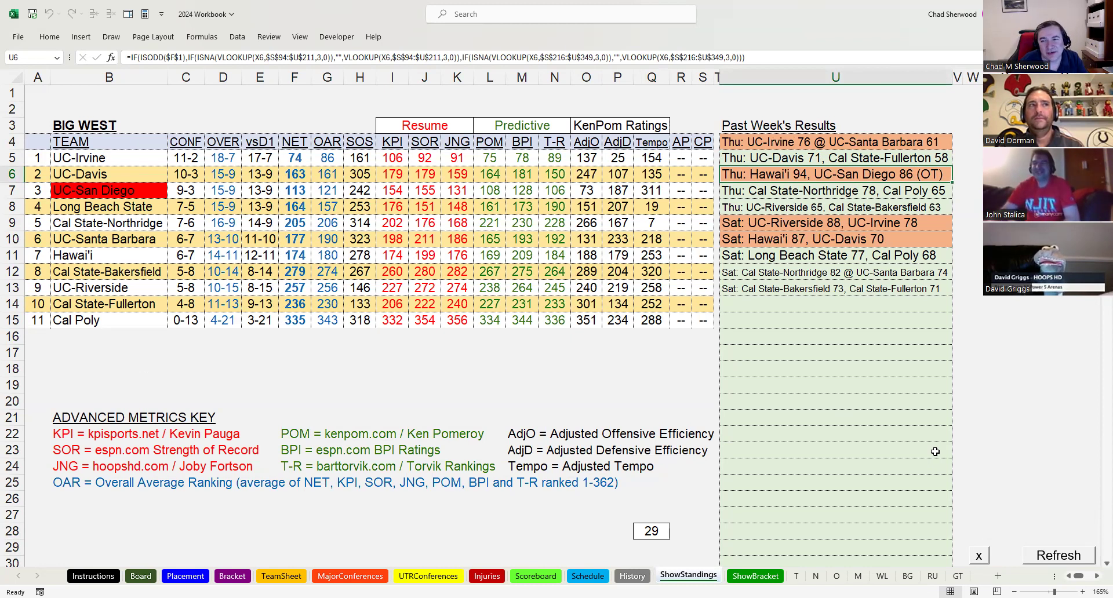
left_click(979, 557)
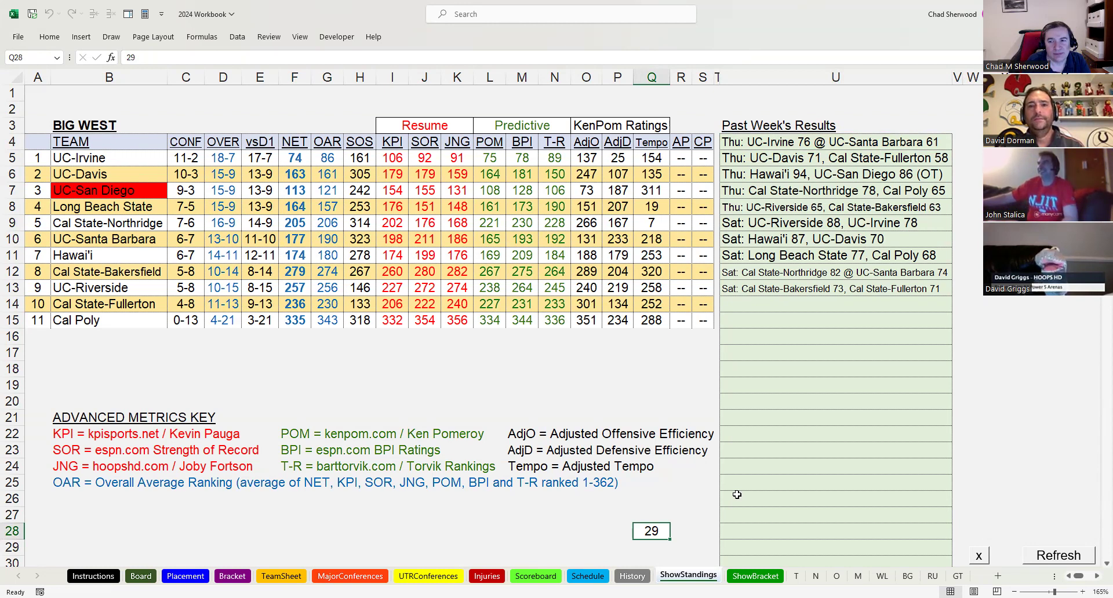
- Set Q28 to 30 to list the Big West's upcoming games
type("30")
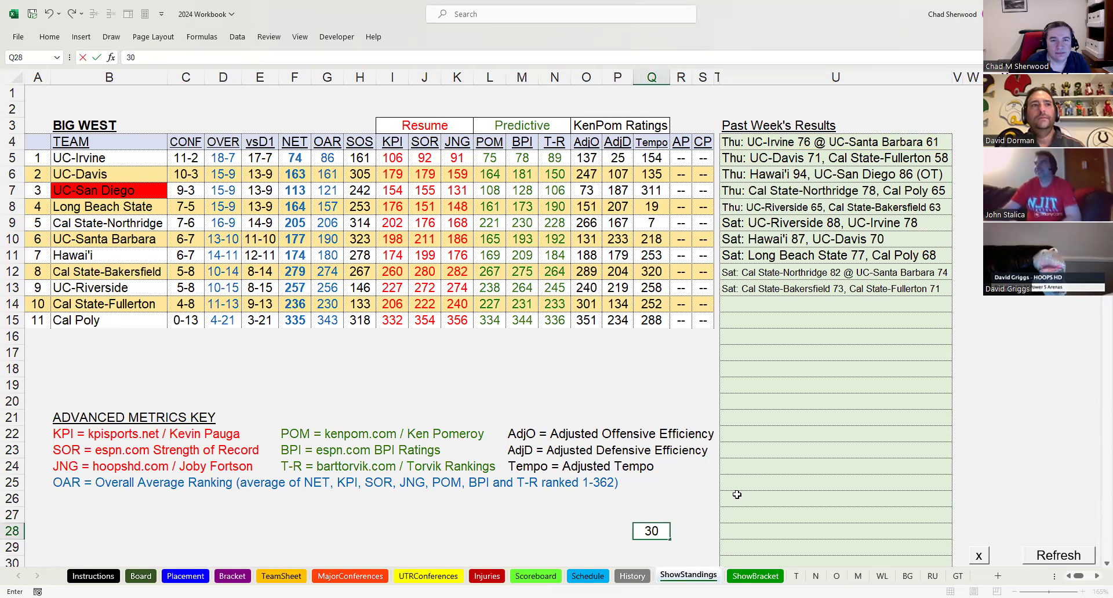
key("BackSpace")
key("BackSpace")
type("29")
key("Return")
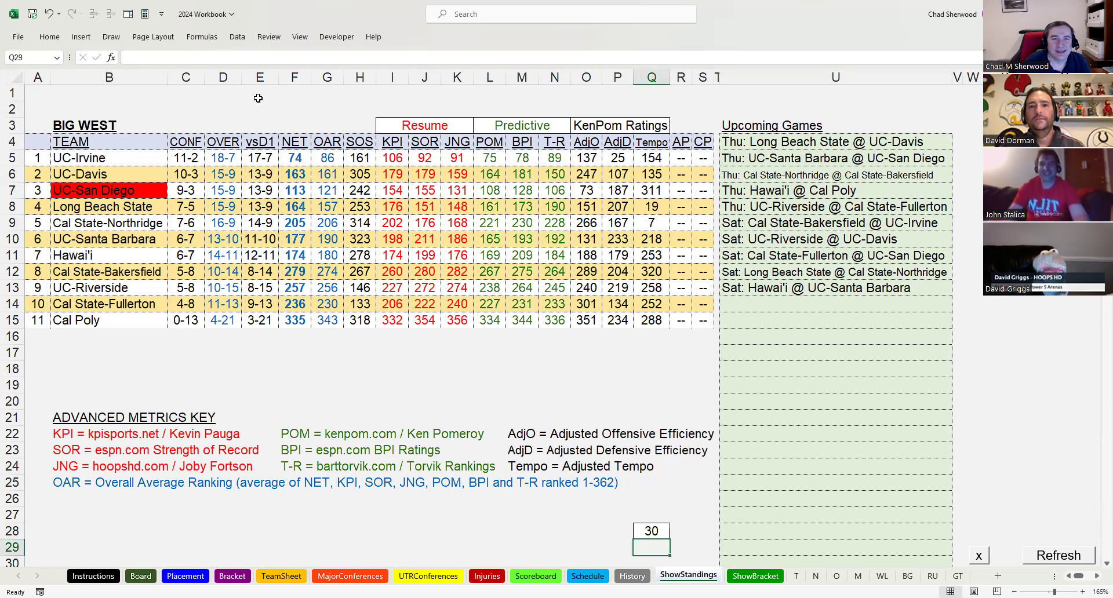
- Highlight the upcoming games of UC-Irvine and of UC-Davis one team at a time, clearing the highlights after each
left_click(41, 160)
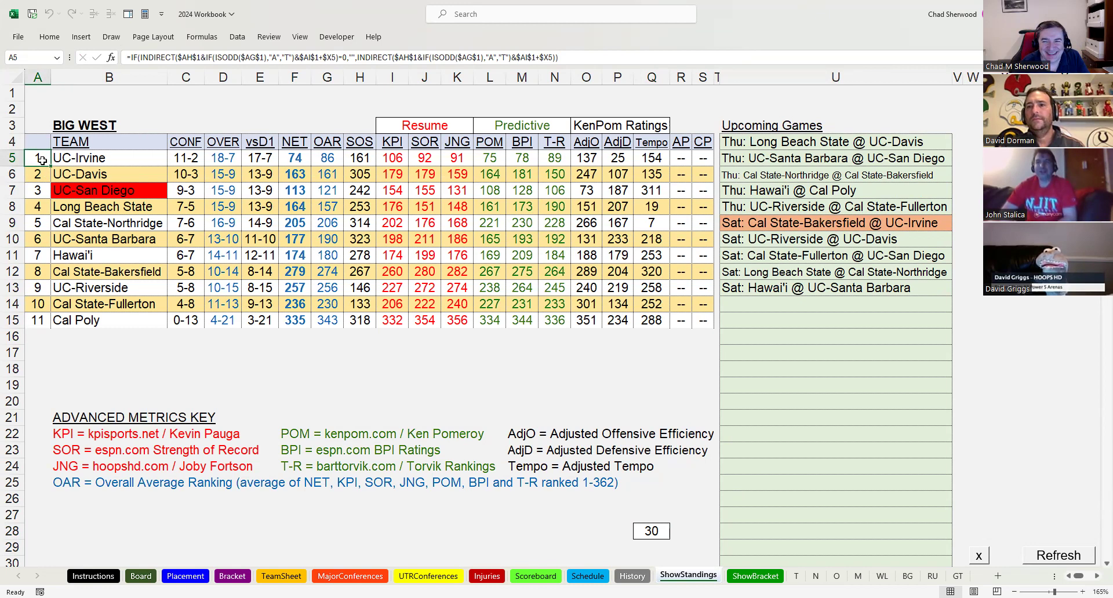
left_click(979, 557)
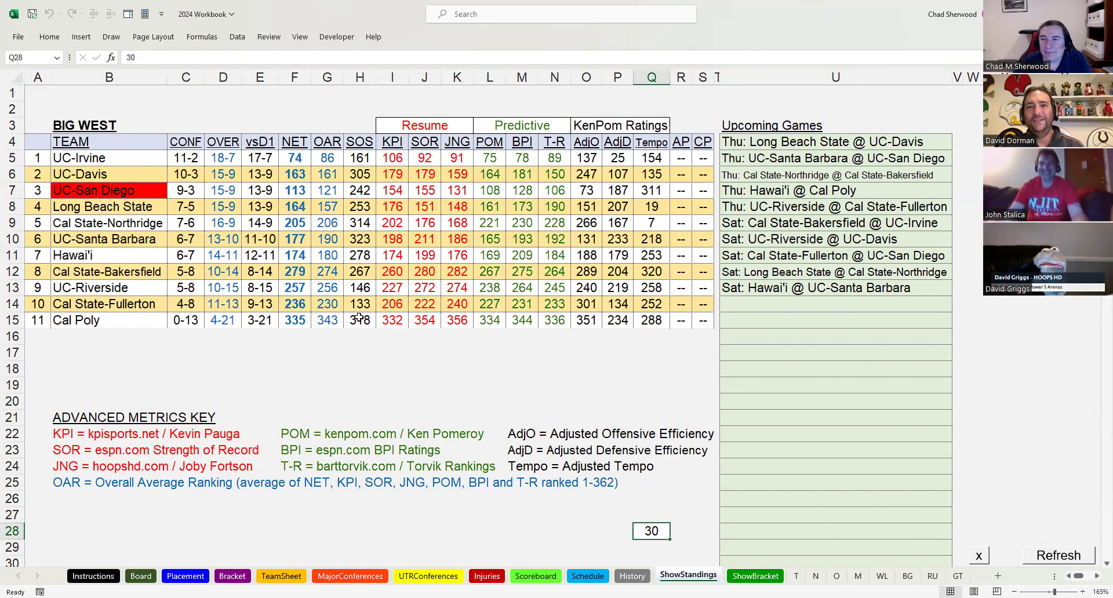
left_click(39, 177)
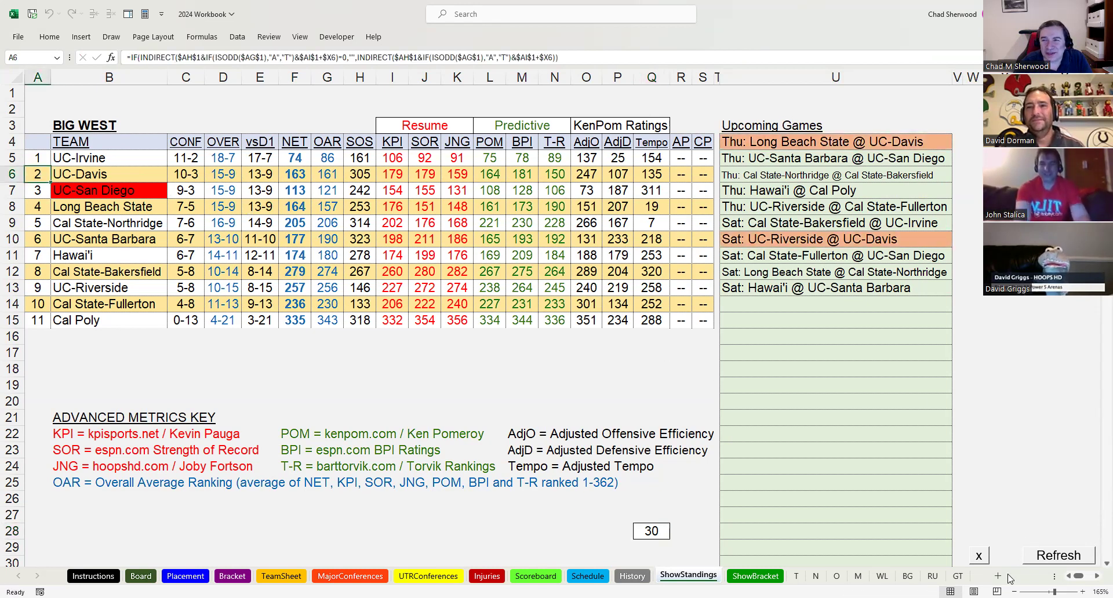
left_click(982, 557)
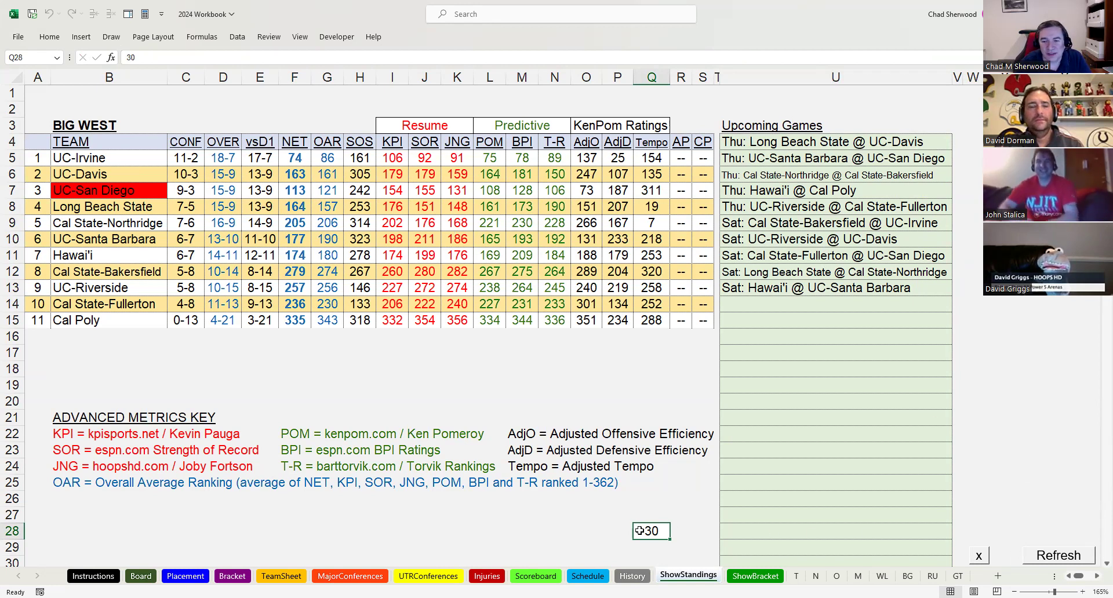
- Set Q28 to 31 to show the Coastal Athletic standings with the past week's results
type("31")
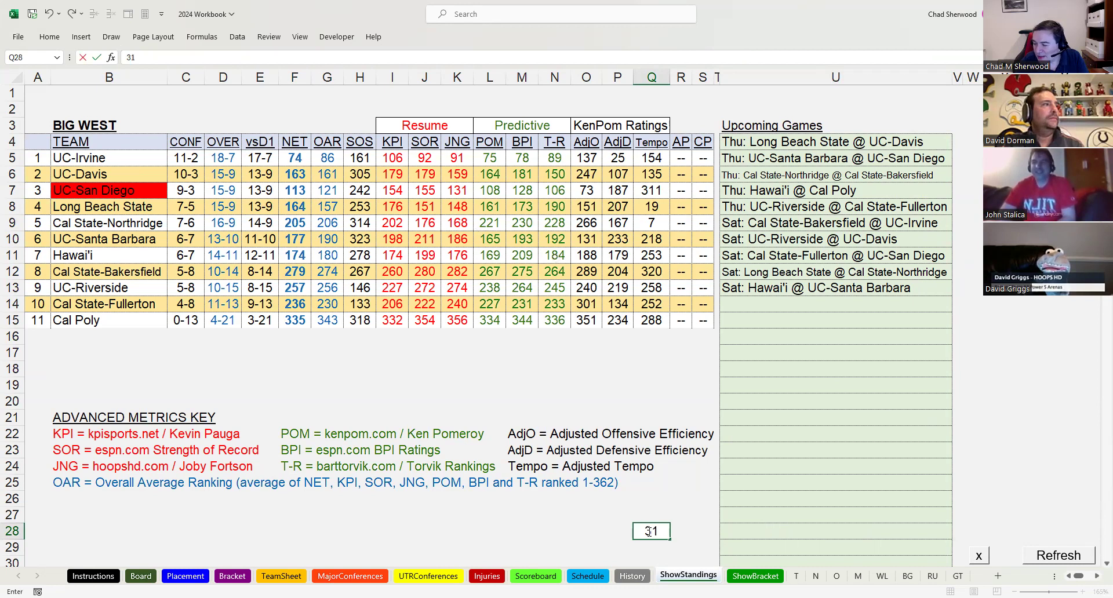
key("Return")
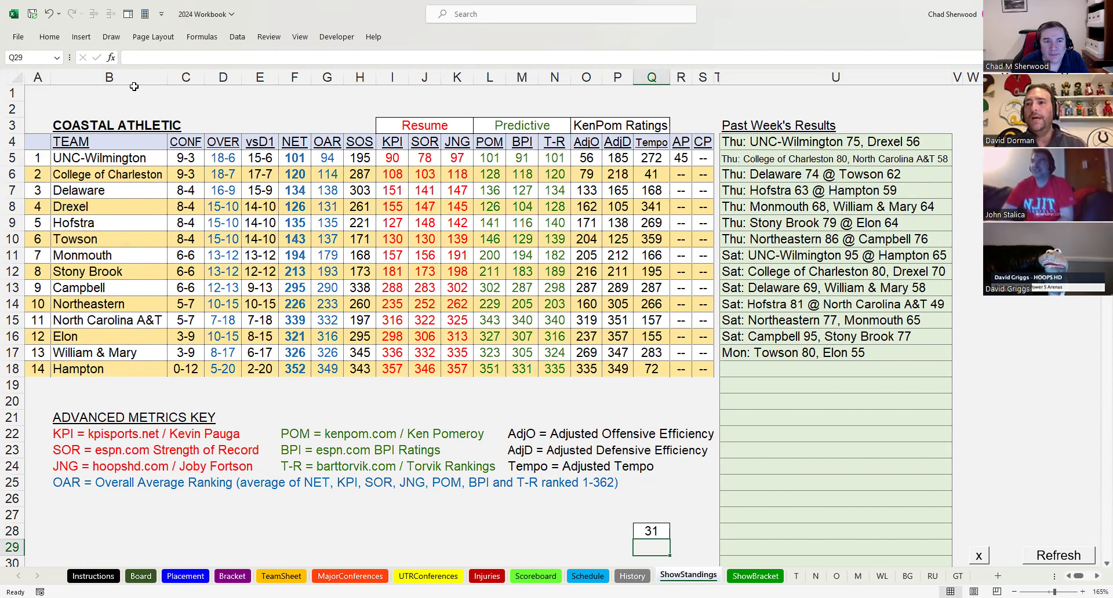
- Highlight the past week's results of UNC-Wilmington and College of Charleston, and clear all the highlights
left_click(35, 158)
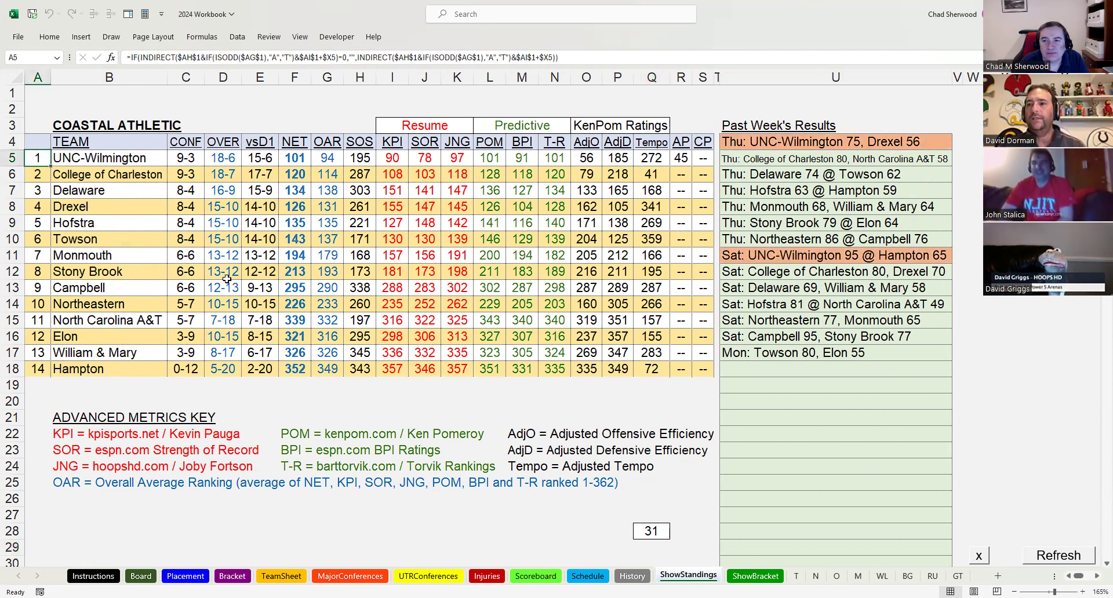
left_click(46, 175)
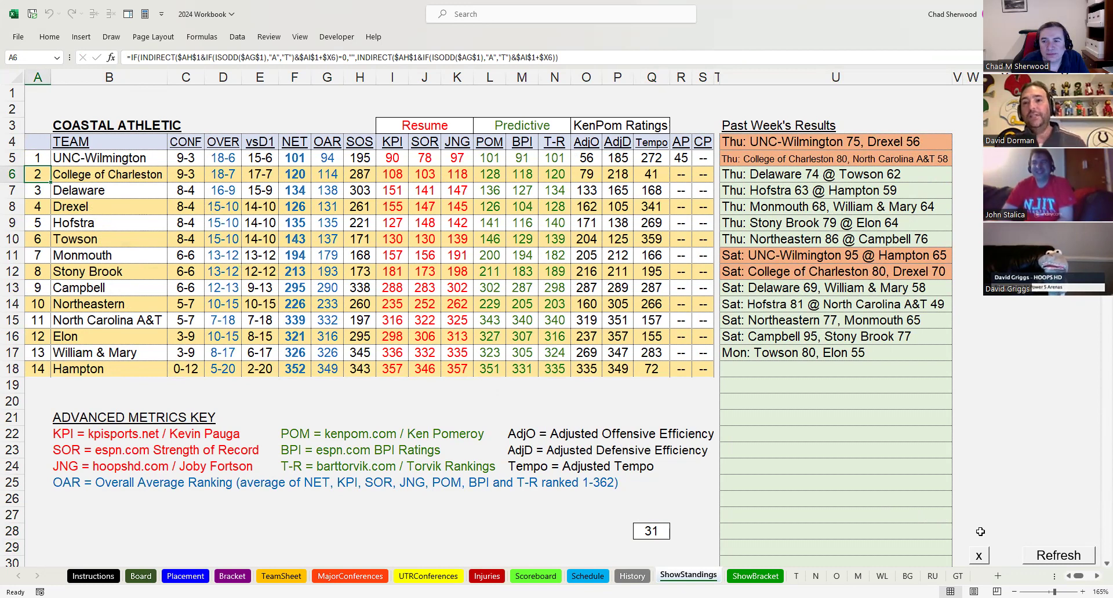
left_click(39, 158)
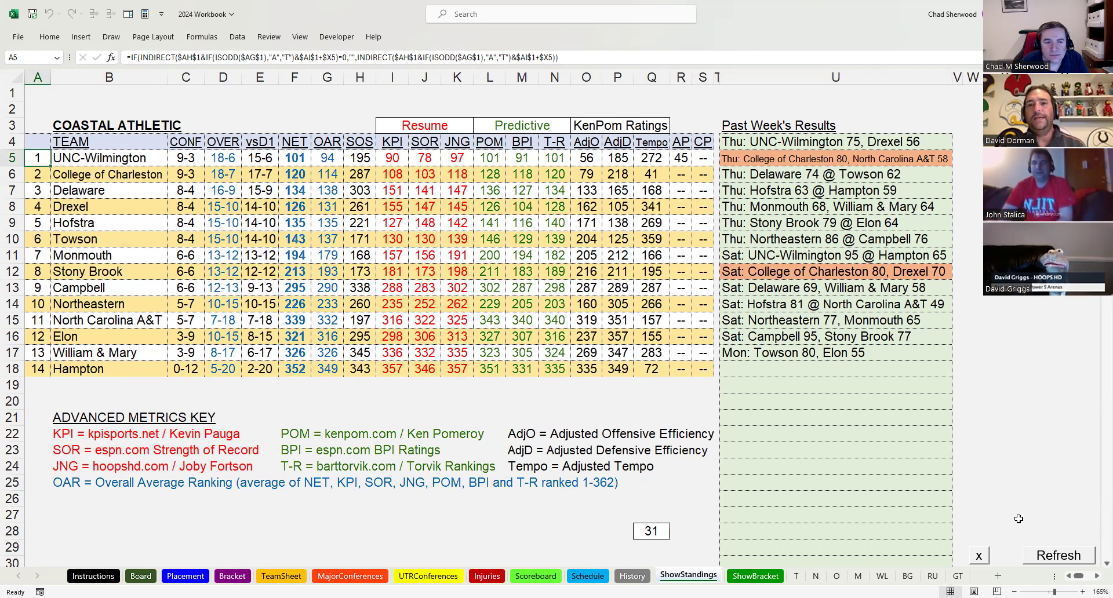
left_click(979, 556)
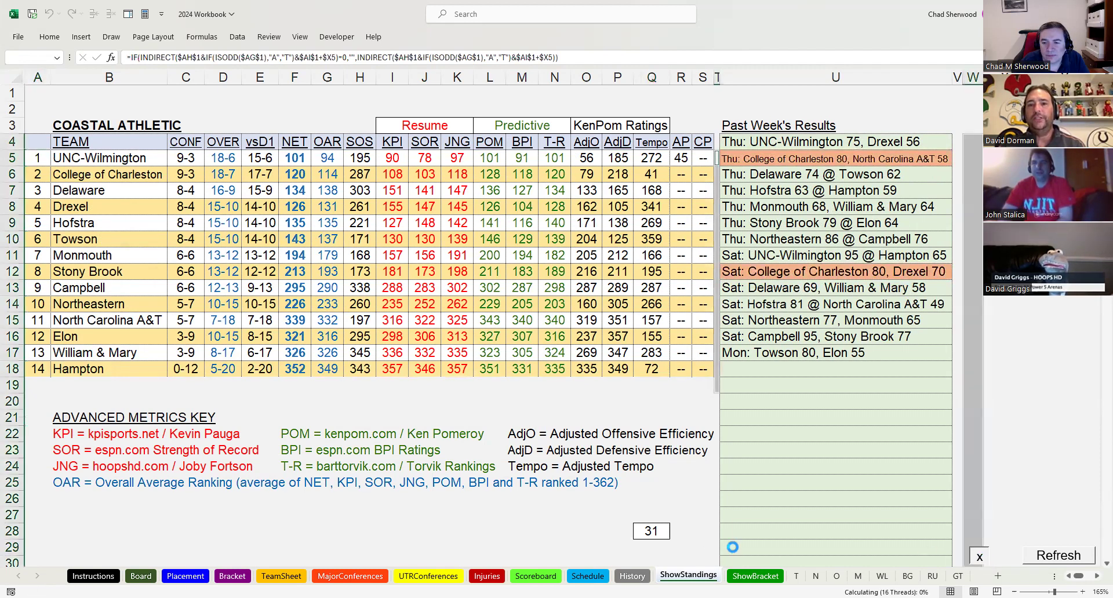
- Set Q28 to 32 to list Coastal Athletic's upcoming games
left_click(655, 534)
type("32")
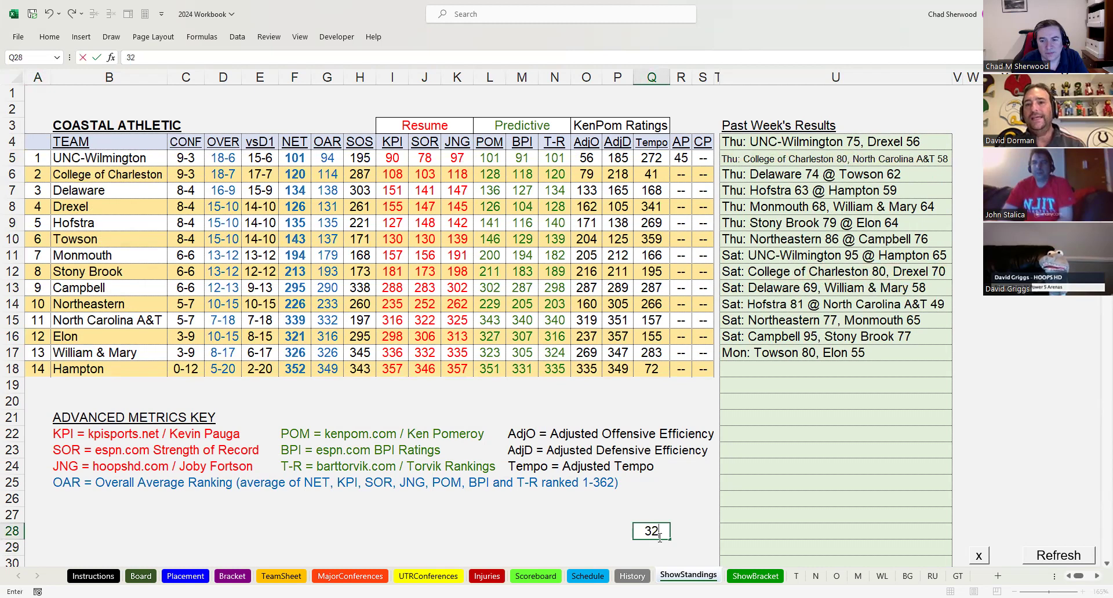
key("Return")
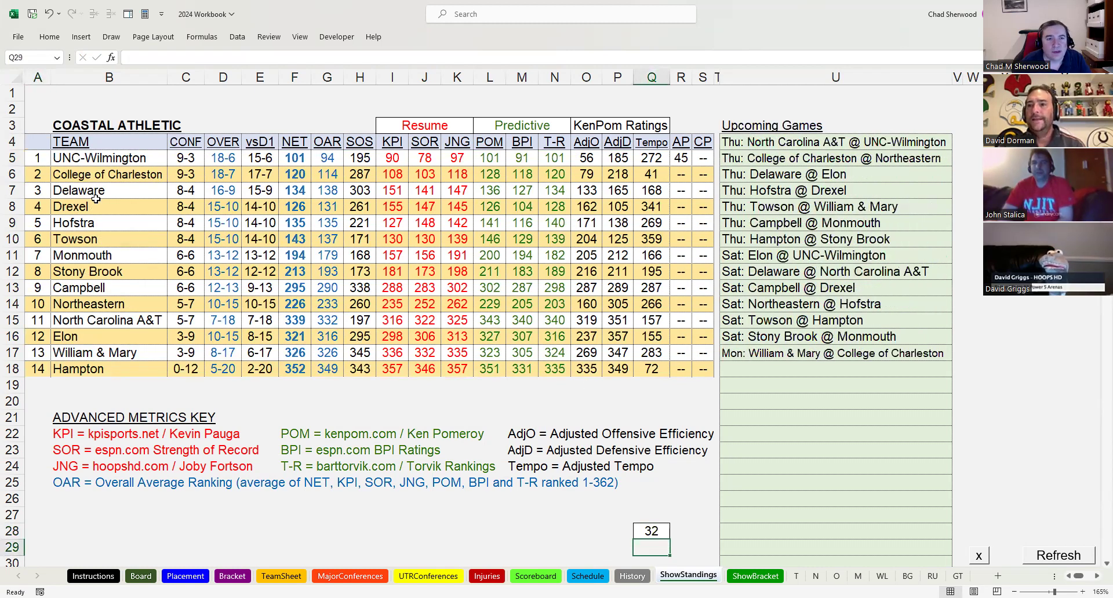
- Highlight and unhighlight the upcoming games of UNC-Wilmington and College of Charleston, and mark Thursday's Hofstra @ Drexel game
left_click(38, 164)
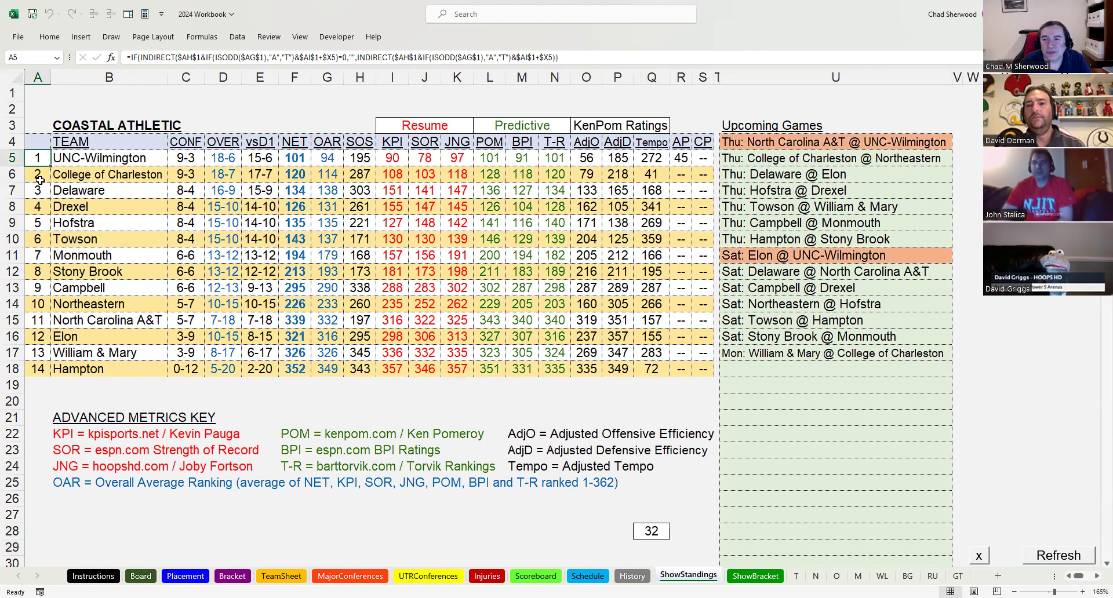
left_click(38, 172)
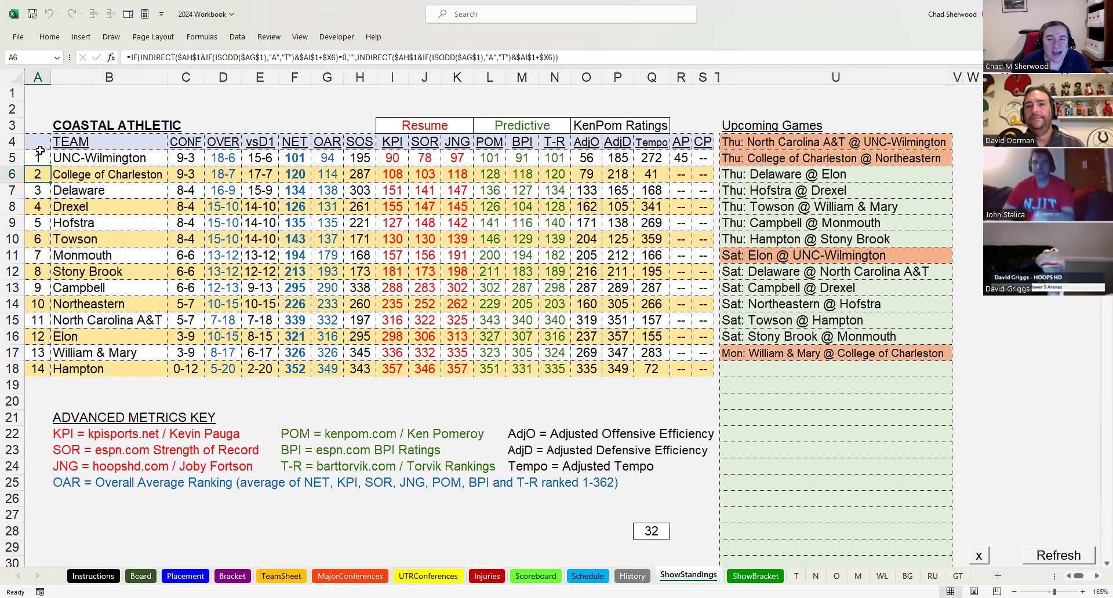
left_click(39, 154)
left_click(36, 175)
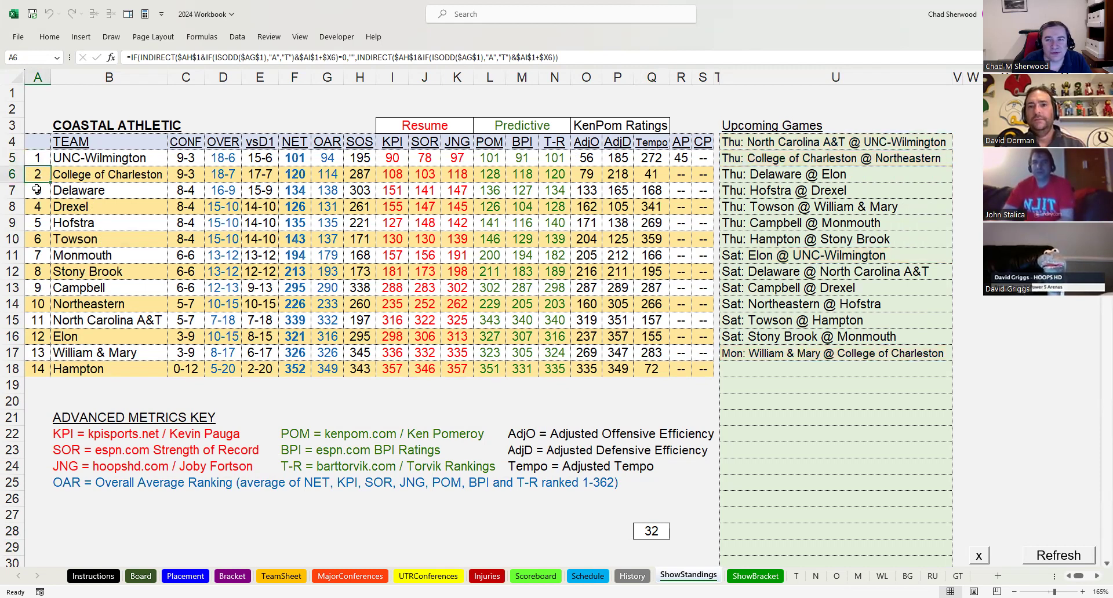
left_click(808, 194)
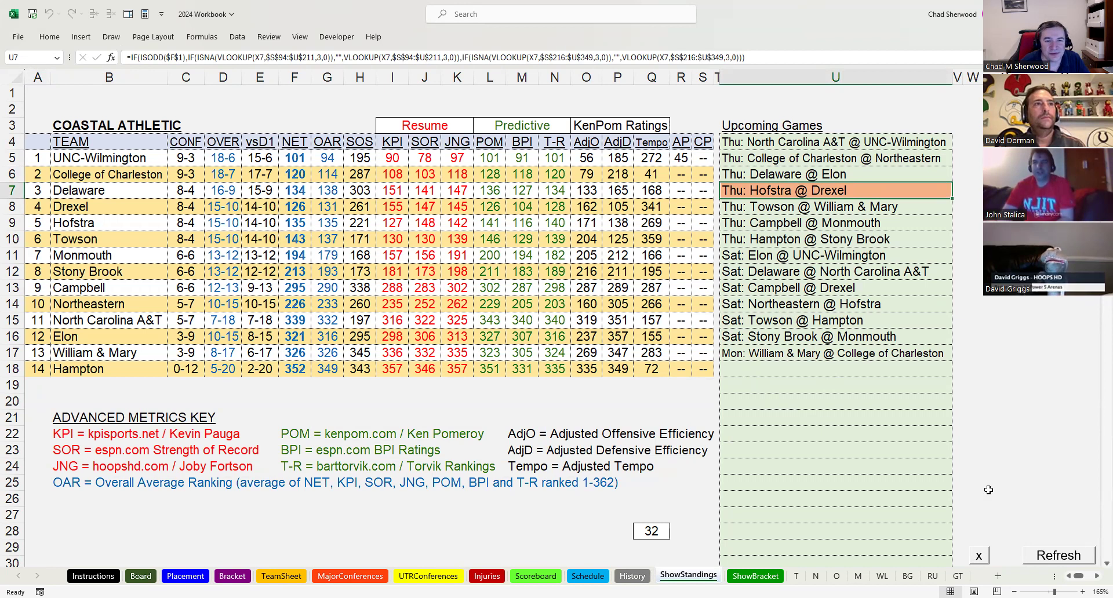
- Clear all the highlights and set Q28 to 33 to show the Conference USA standings with the past week's results
left_click(979, 556)
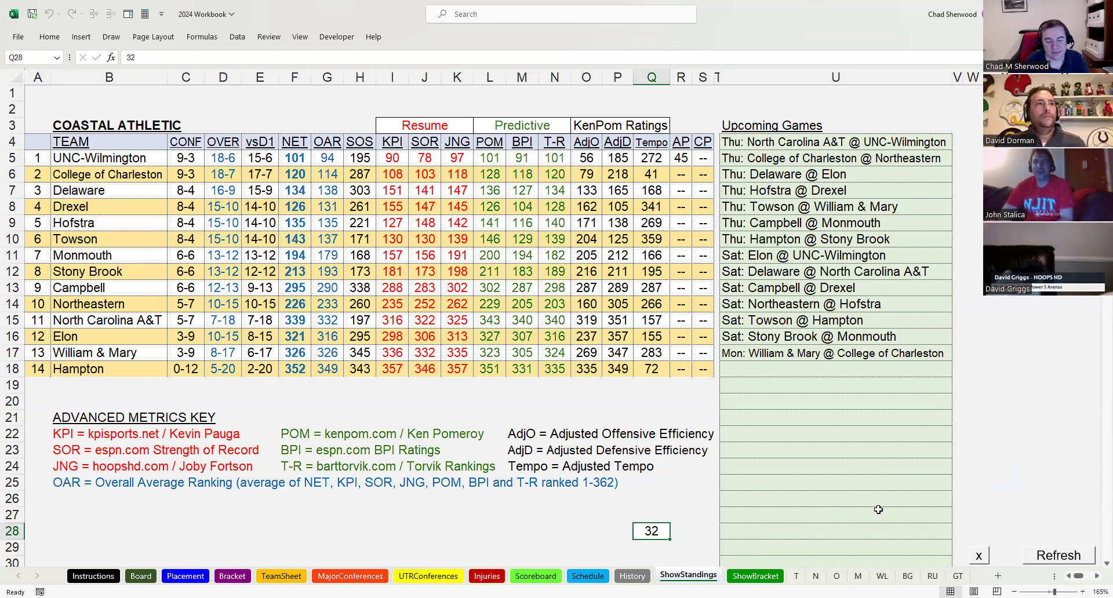
type("33")
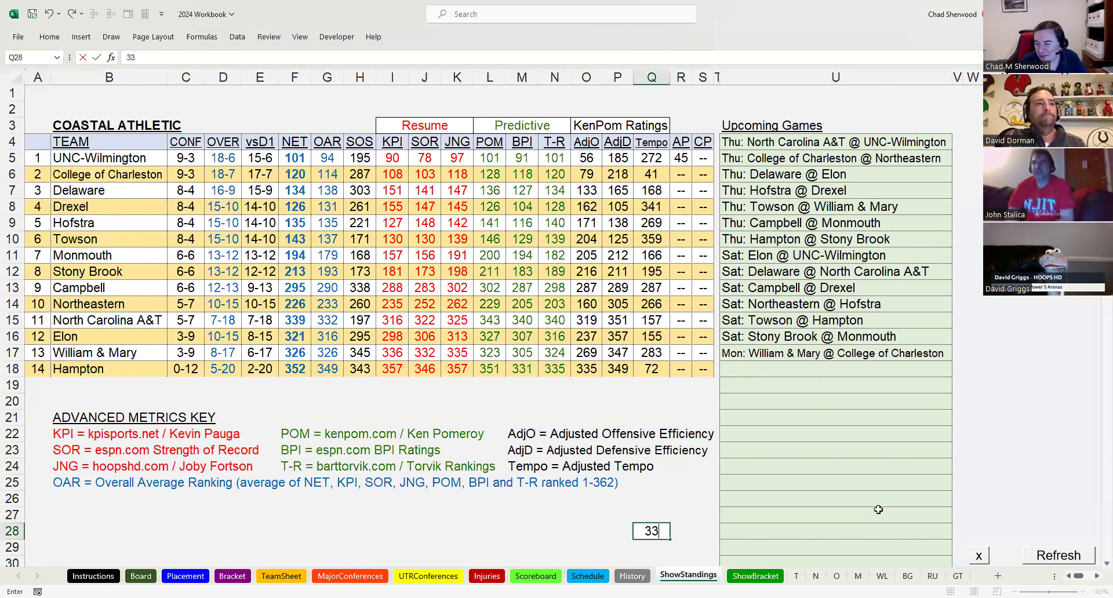
key("Return")
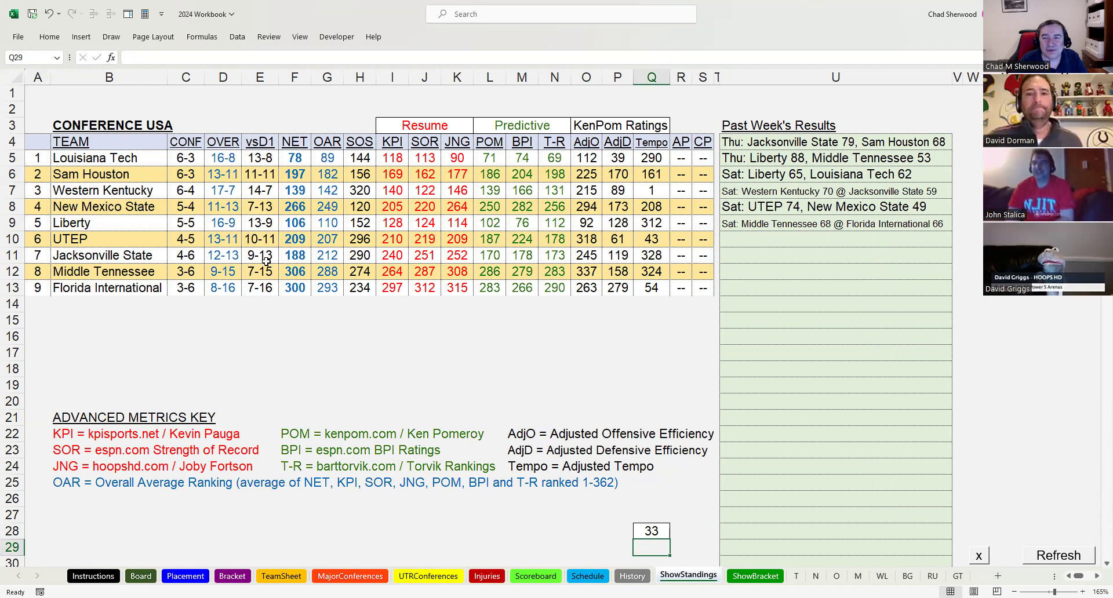
- Highlight Louisiana Tech's past-week result against Liberty, and remove the highlight again
left_click(43, 160)
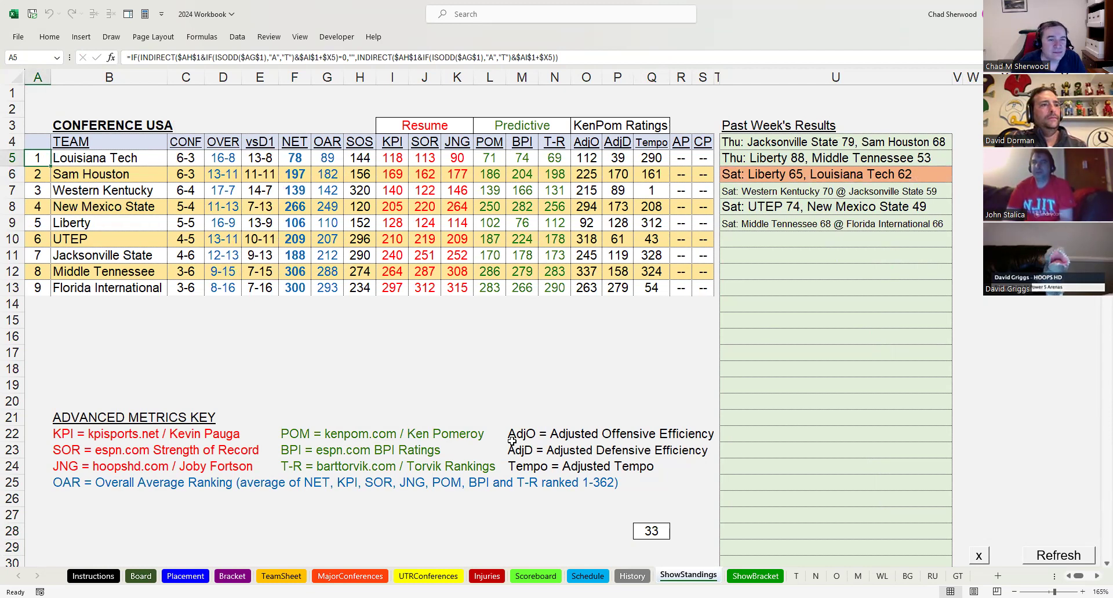
left_click(129, 353)
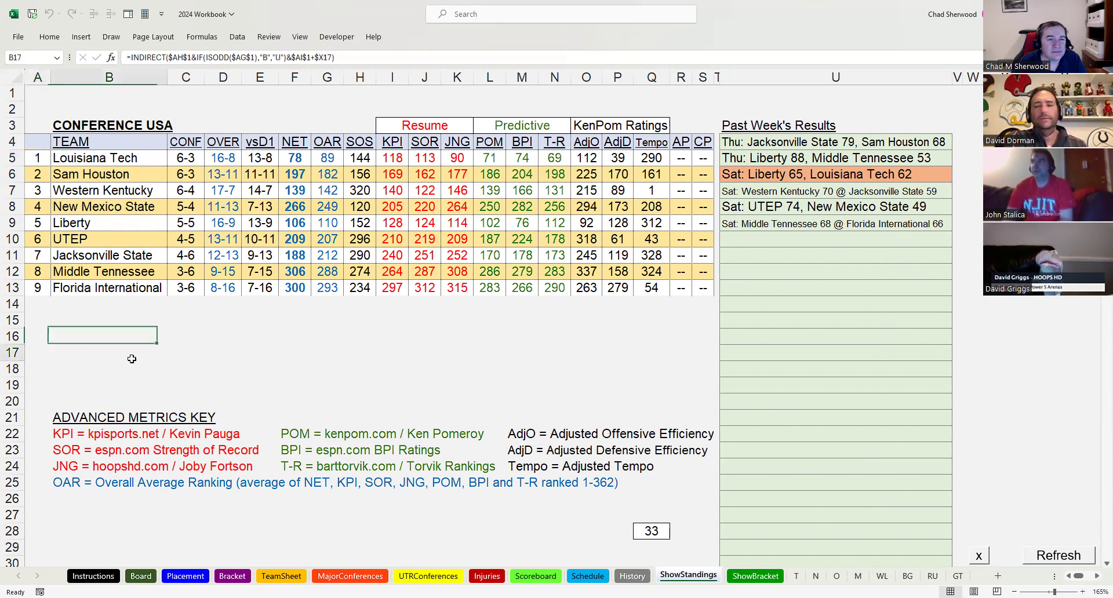
left_click(38, 158)
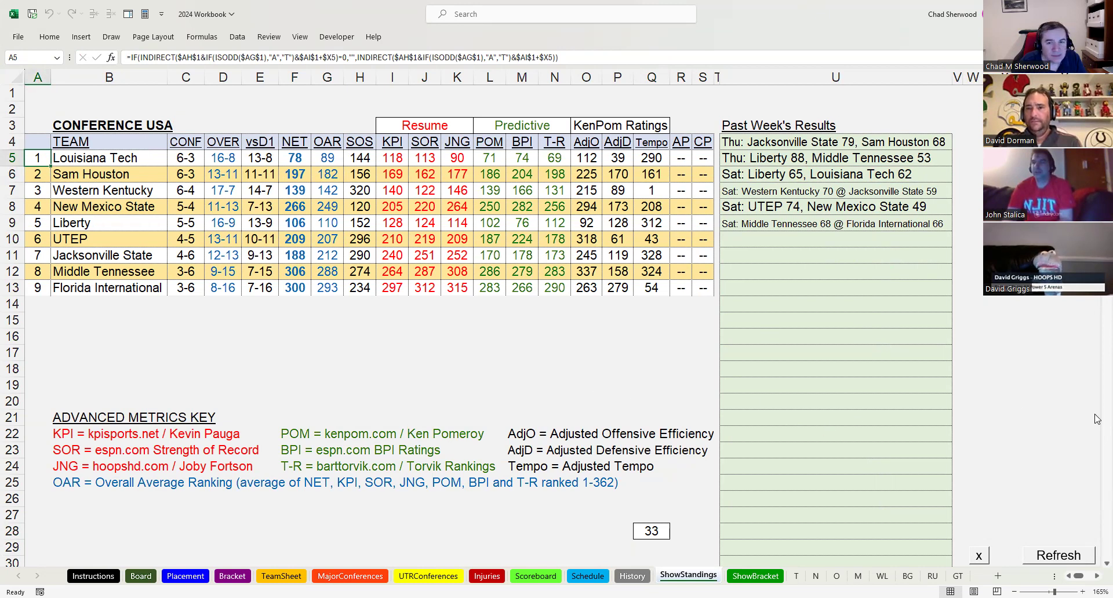
- Set Q28 to 34 to list Conference USA's upcoming games
left_click(652, 532)
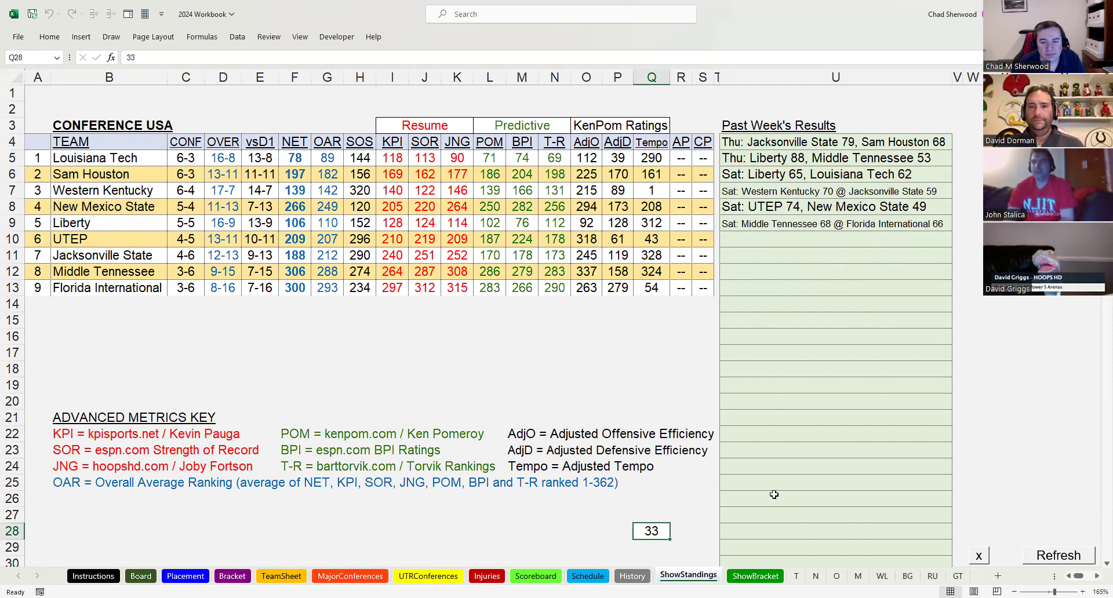
type("34")
key("Return")
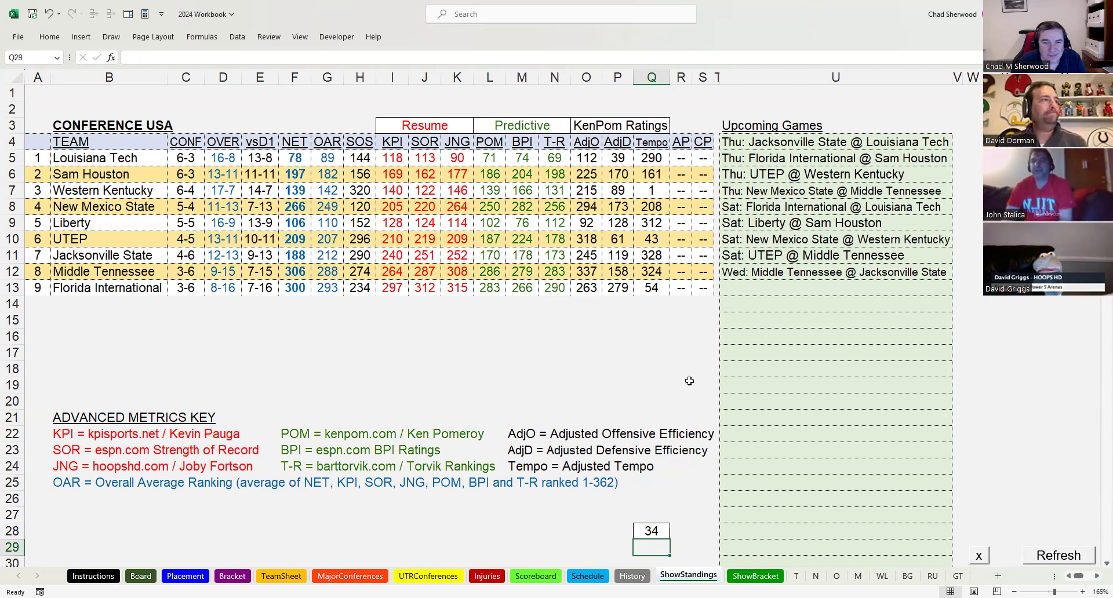
- Highlight the upcoming games of Louisiana Tech and Liberty, and clear all the highlights
left_click(35, 157)
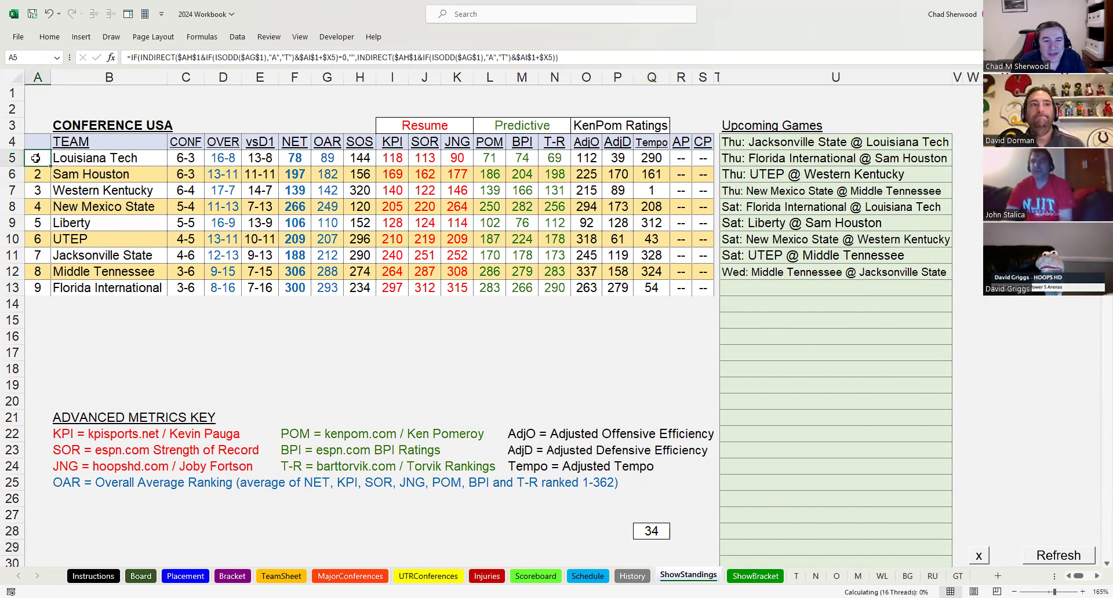
left_click(36, 223)
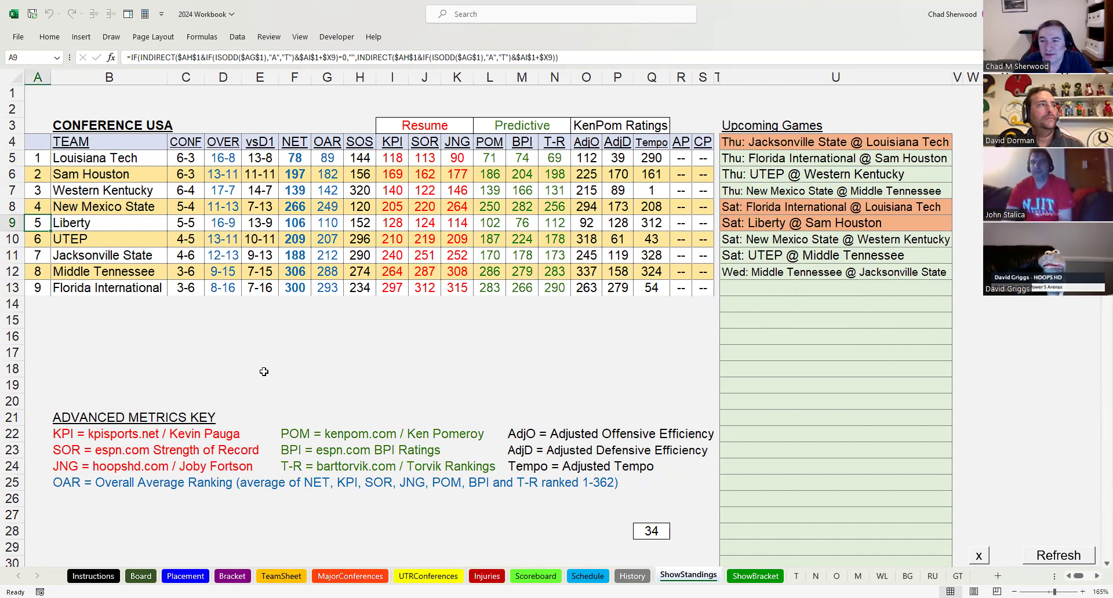
left_click(979, 556)
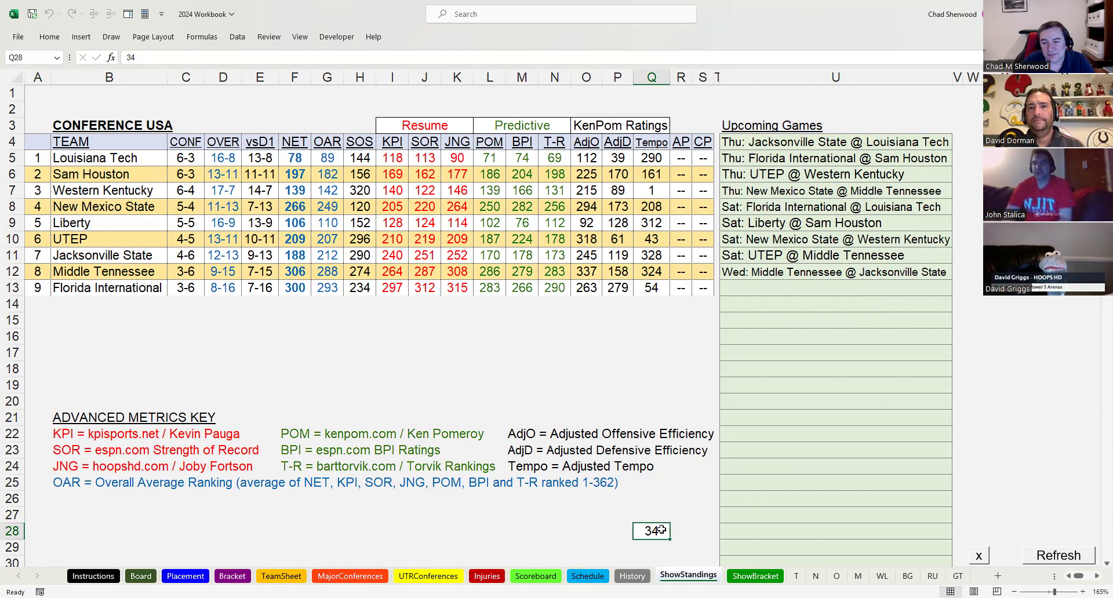
- Set Q28 to 35 to show the Horizon standings, and mark Wednesday's Detroit Mercy 81, IUPUI 66 result
type("35")
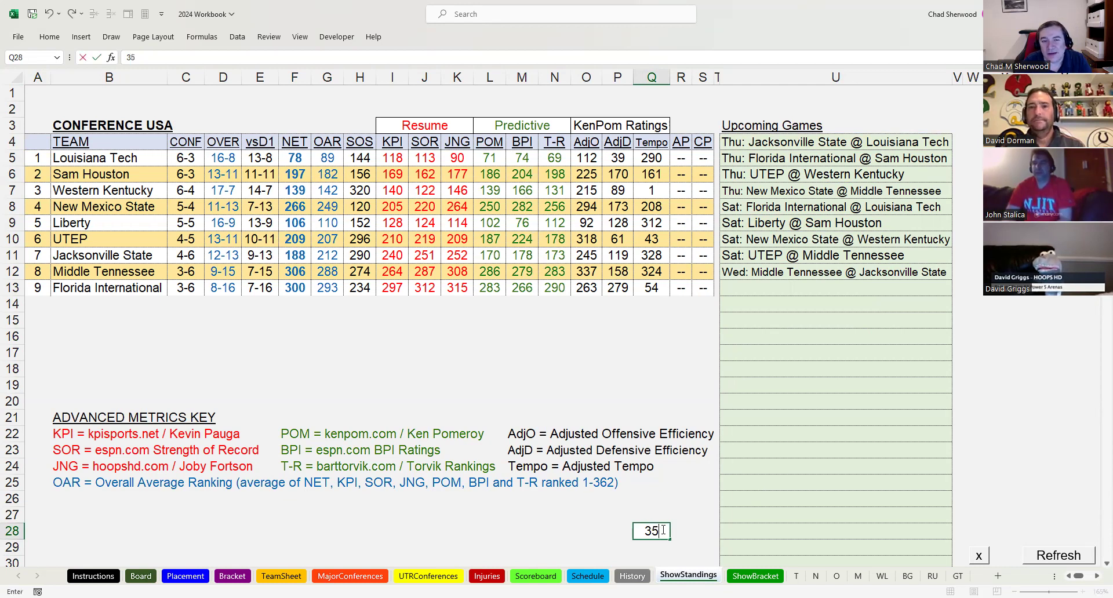
key("Return")
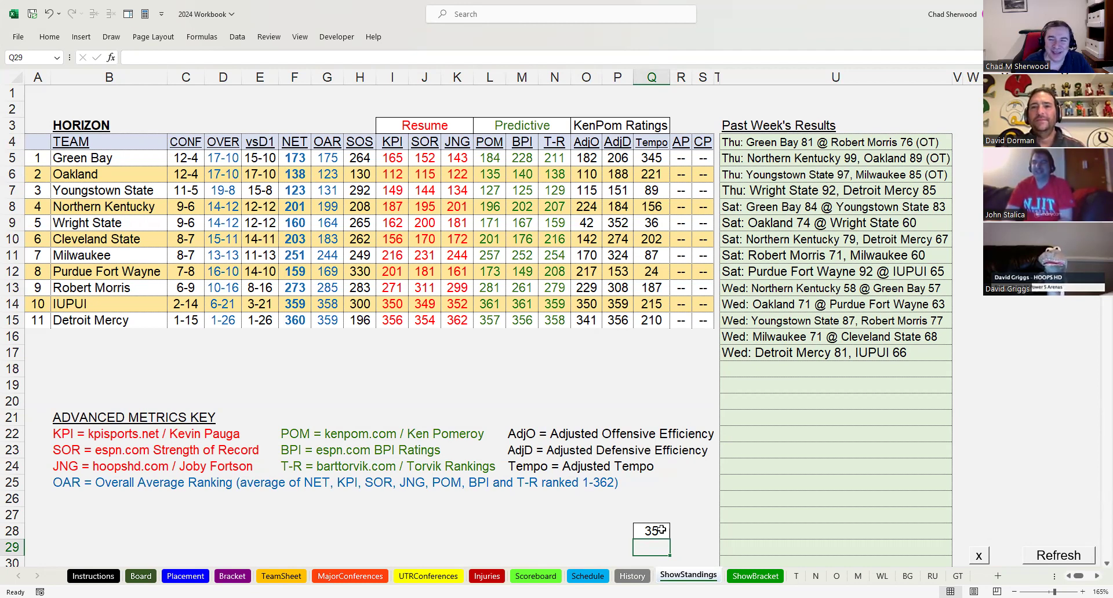
left_click(821, 354)
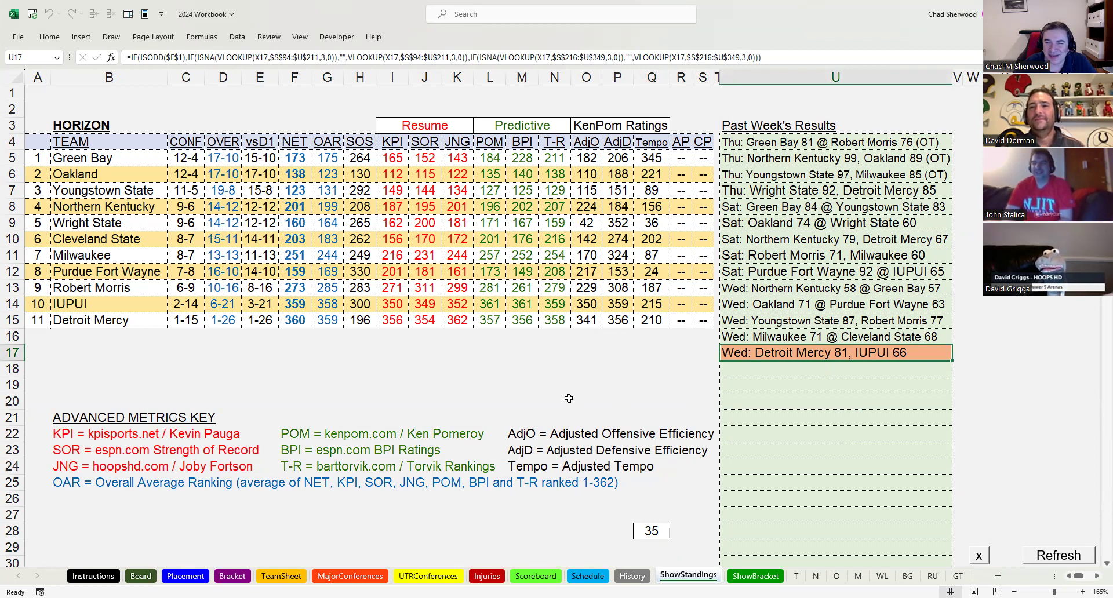
- Clear the result highlight and set Q28 to 36 to list Horizon's upcoming games
left_click(981, 555)
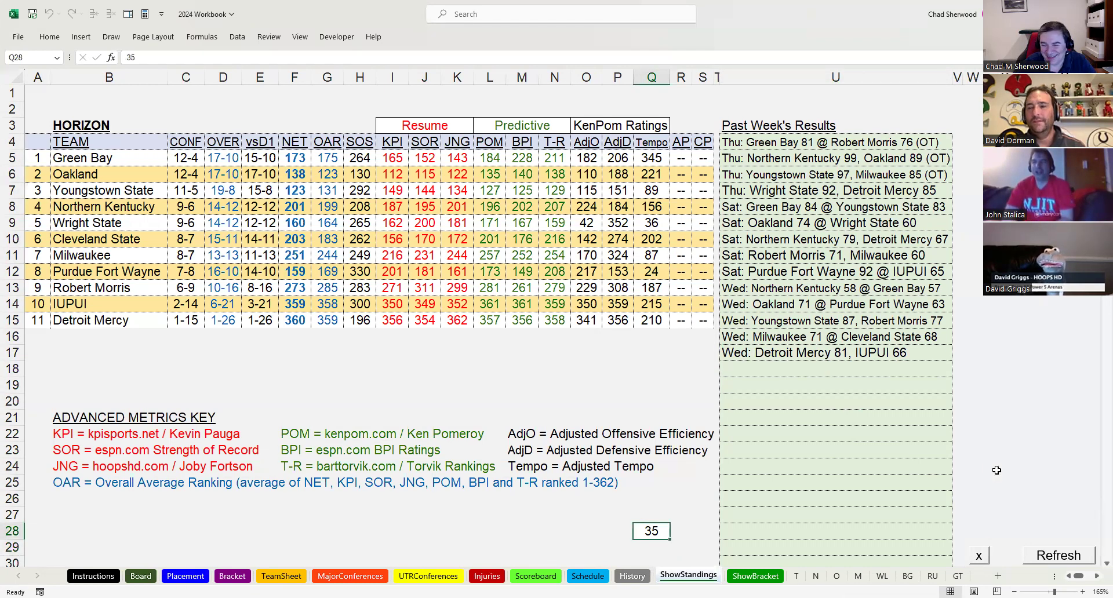
left_click(908, 576)
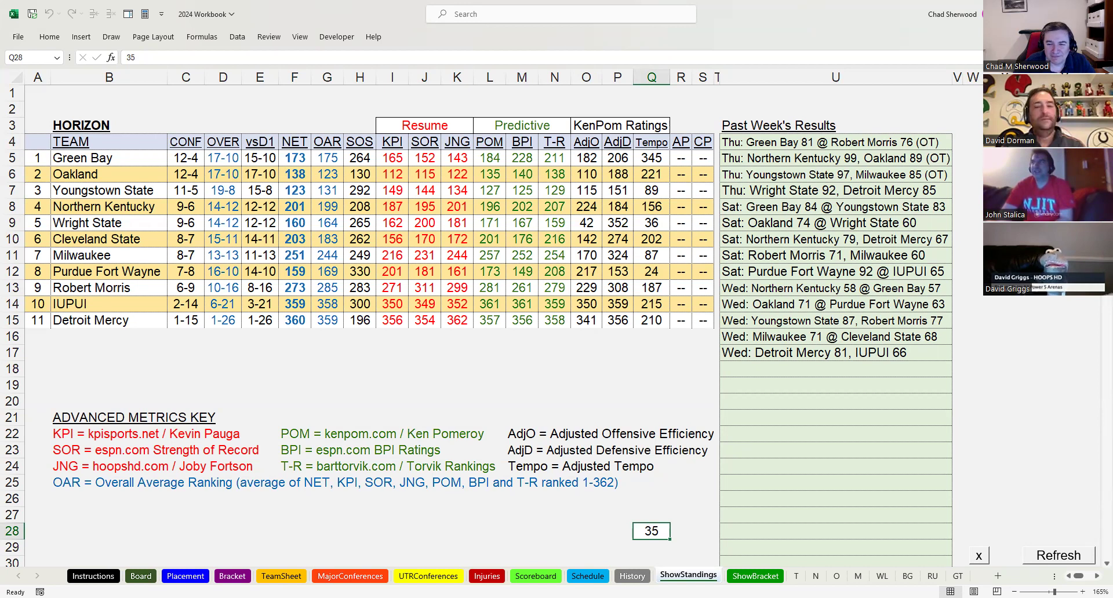
type("36")
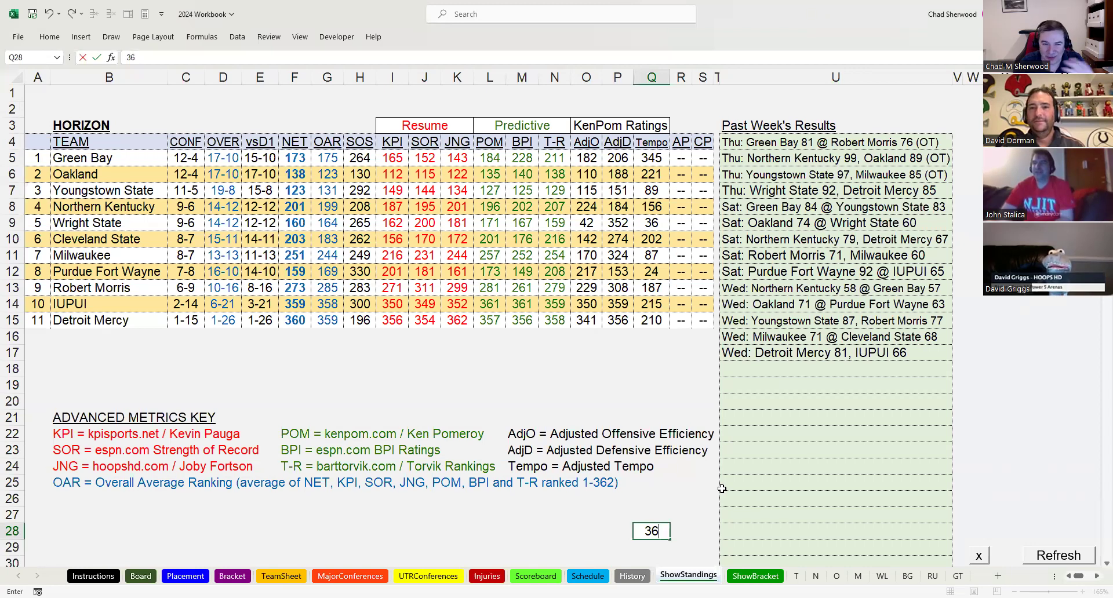
key("Return")
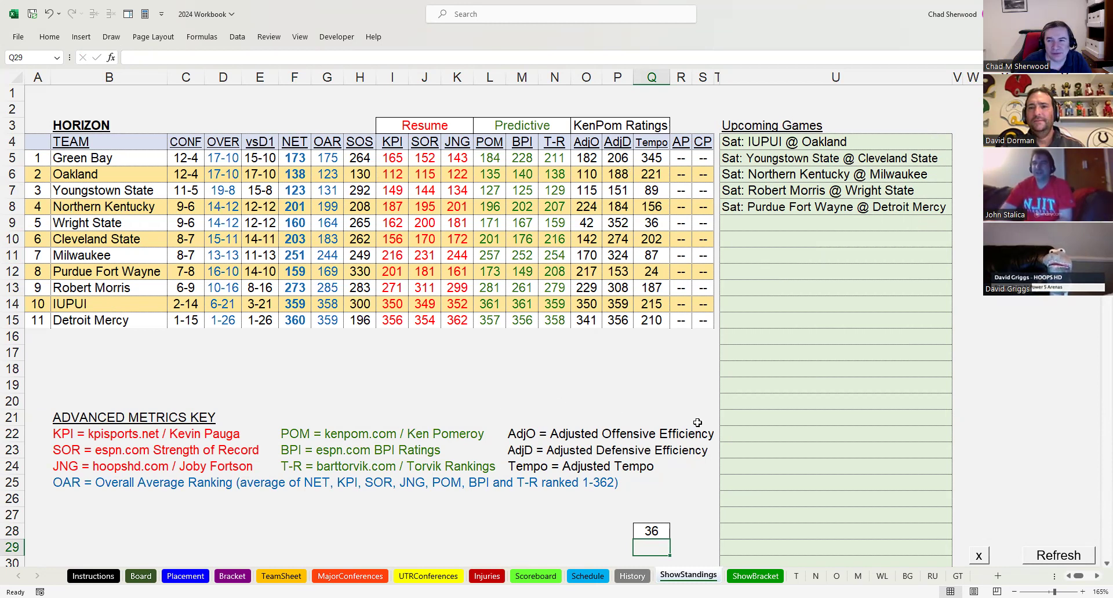
- Set Q28 to 37 to show the Ivy League standings with the past week's results
left_click(661, 526)
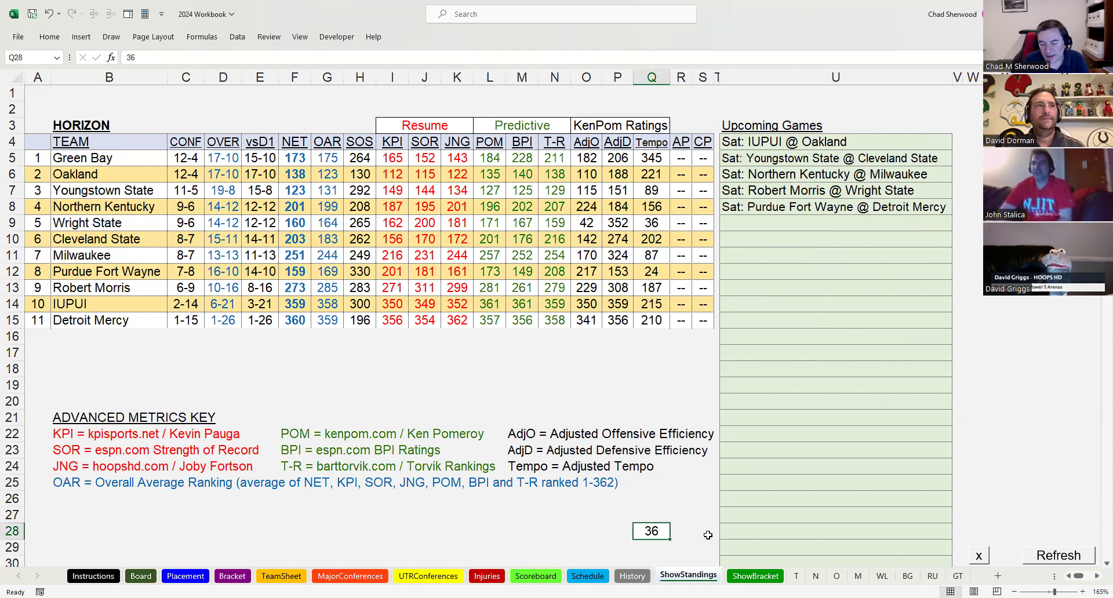
type("37")
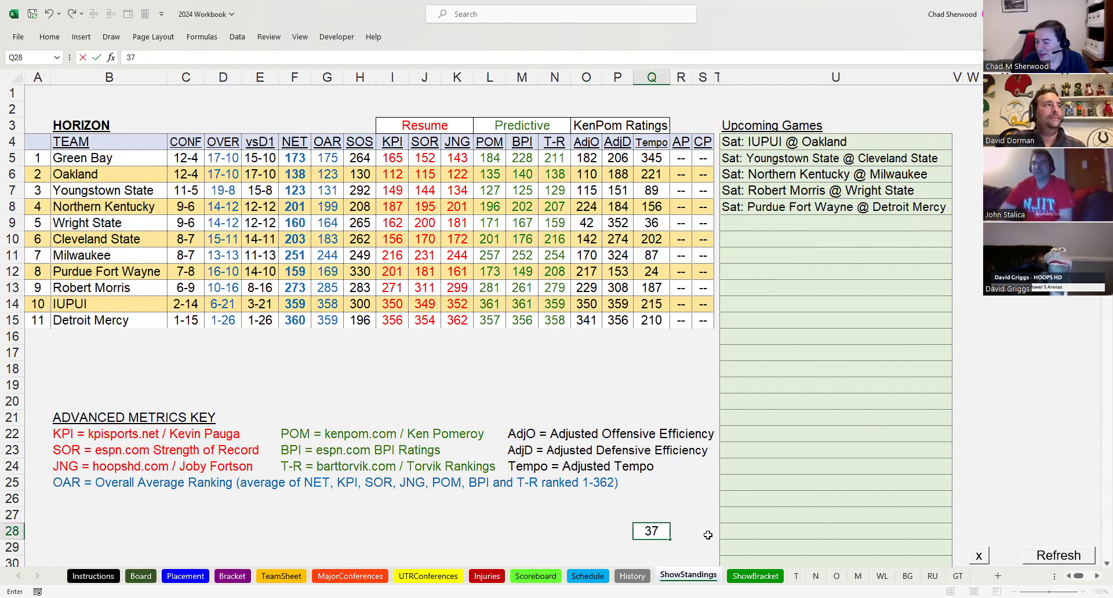
key("Return")
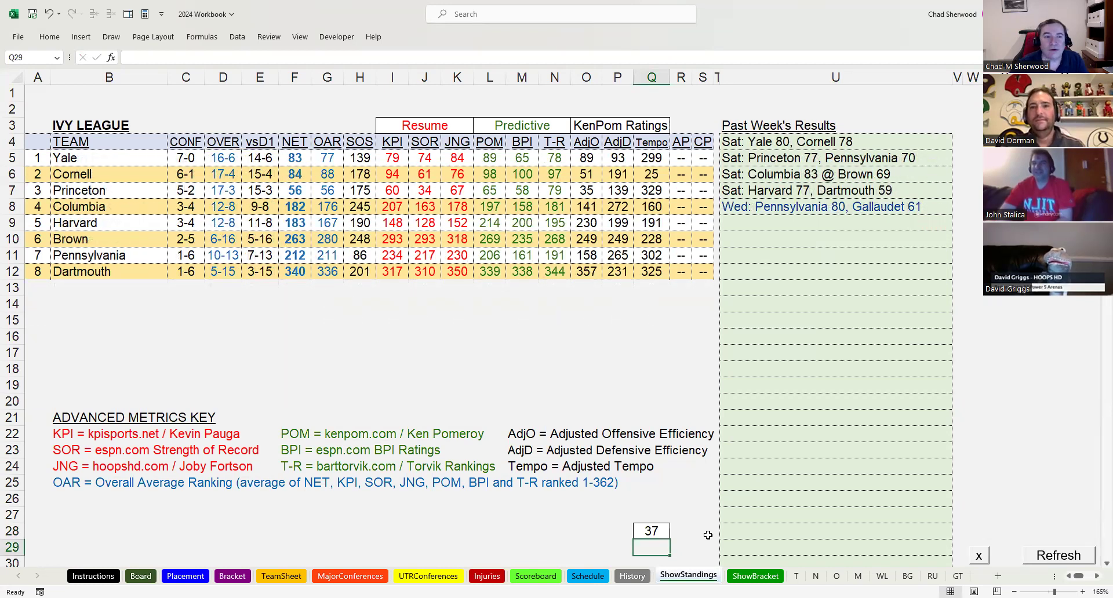
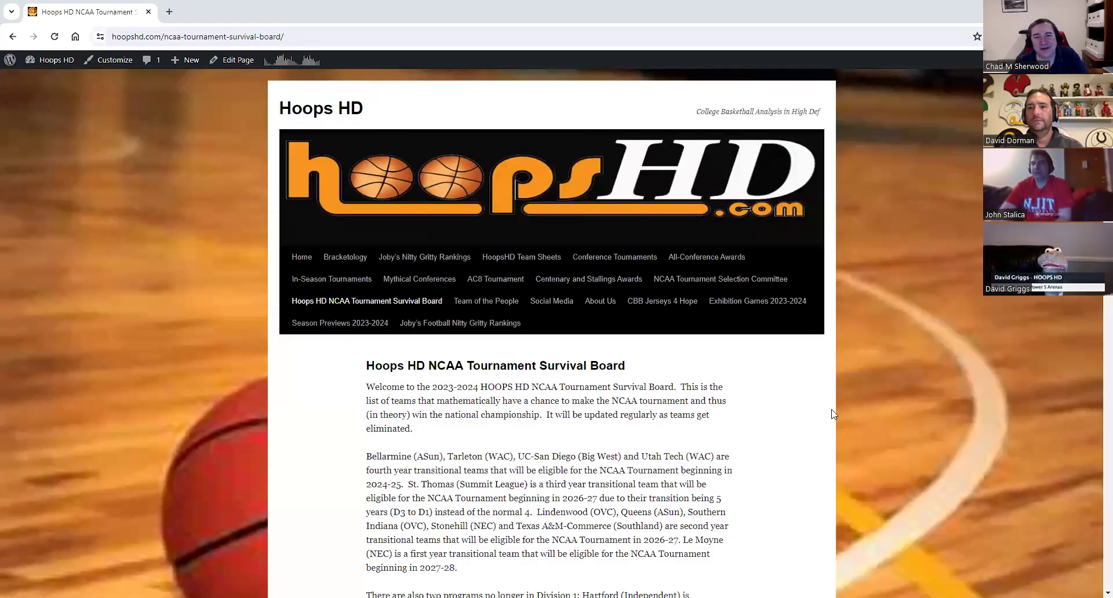
- Examine the legend and the conference-by-conference team statuses, including the Ivy League, on the Hoops HD NCAA Tournament Survival Board page in the browser
scroll(834, 431, "down", 6)
scroll(747, 452, "down", 3)
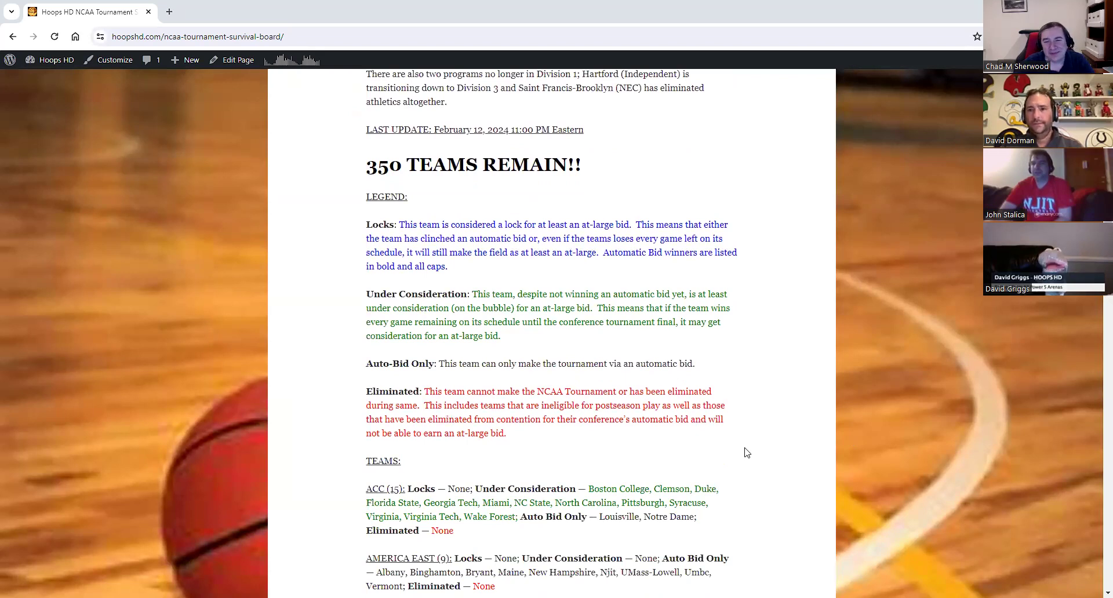
scroll(747, 452, "down", 1)
scroll(748, 453, "up", 2)
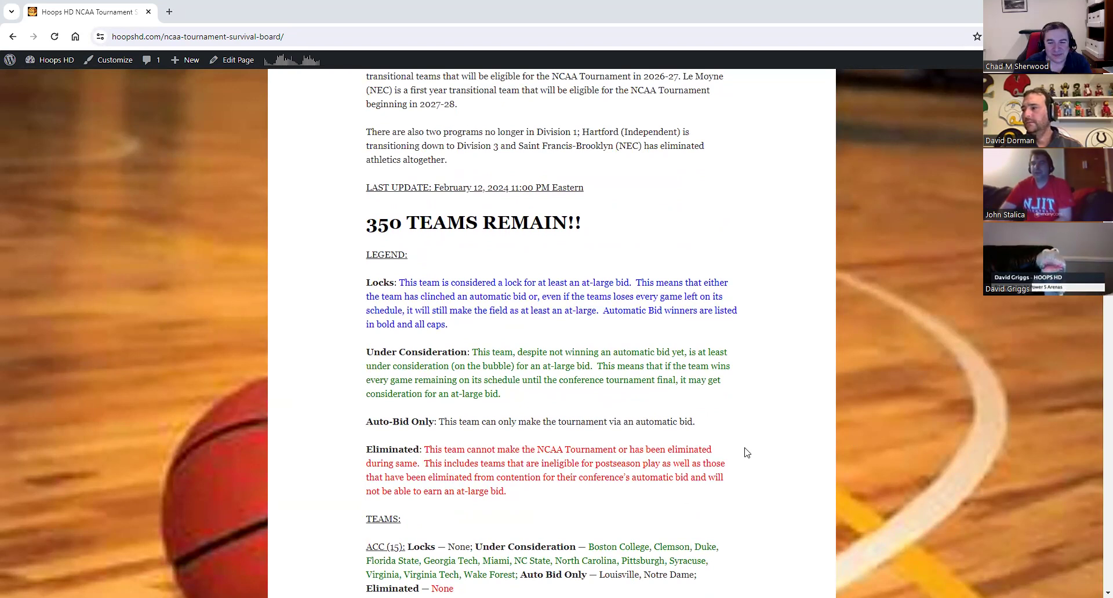
scroll(747, 452, "down", 4)
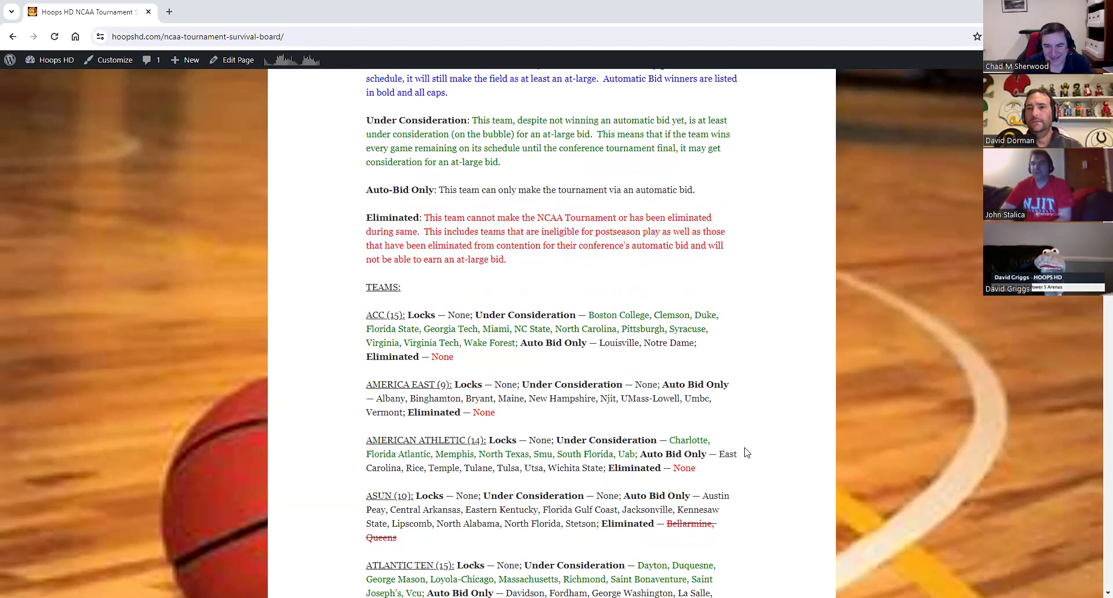
scroll(747, 452, "down", 8)
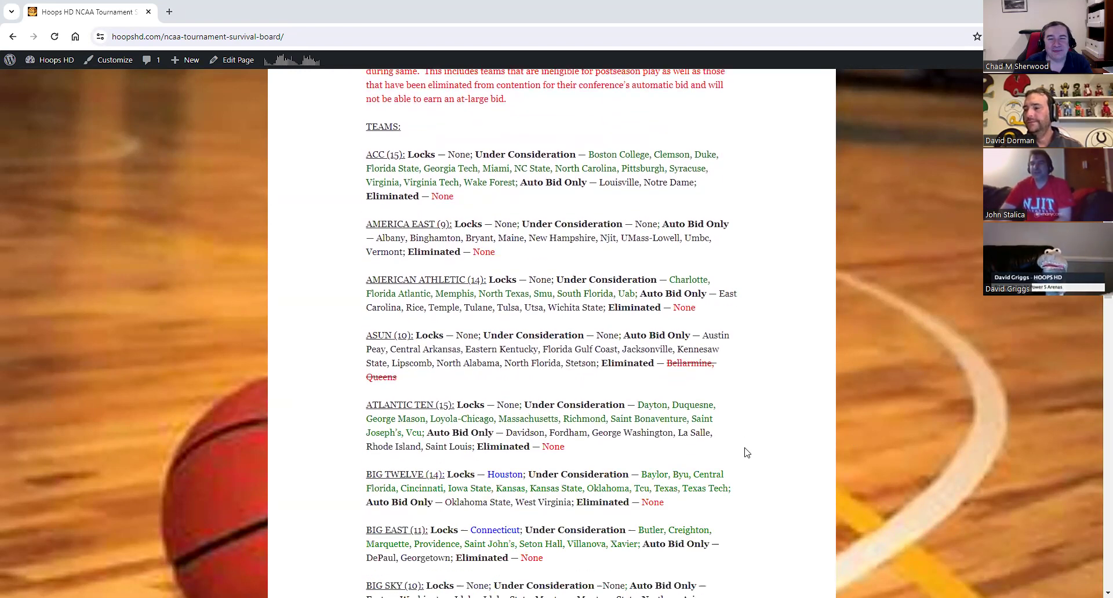
scroll(747, 453, "down", 5)
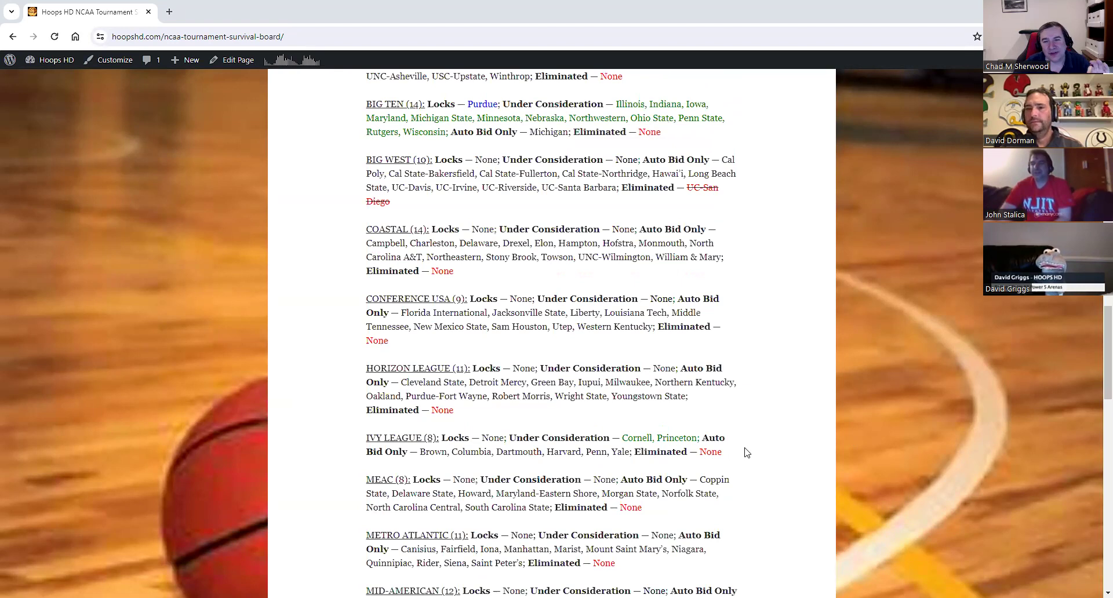
scroll(743, 451, "up", 2)
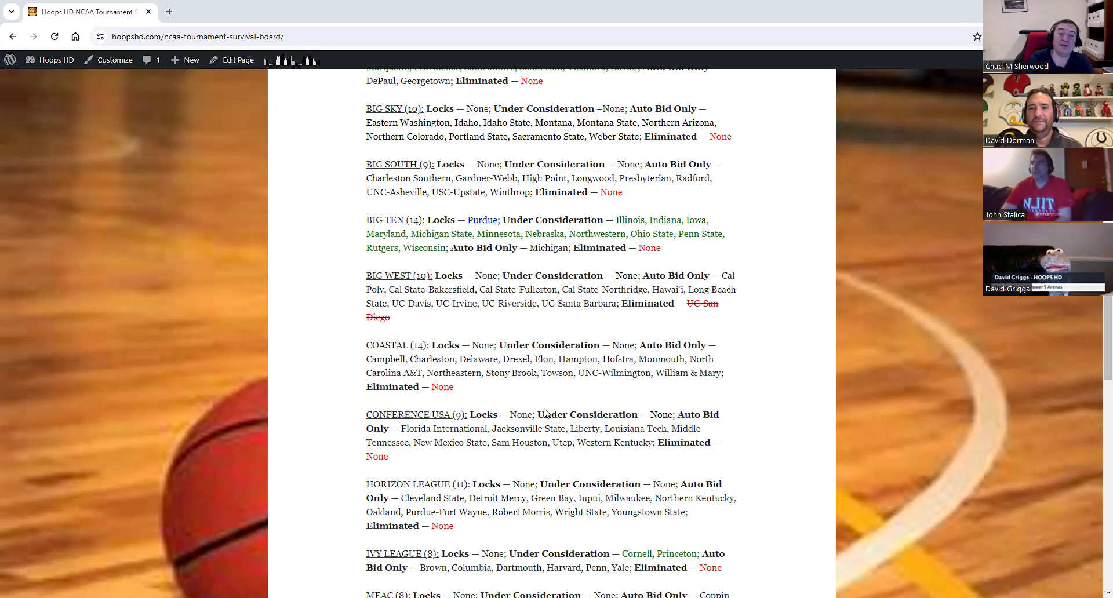
scroll(544, 412, "down", 4)
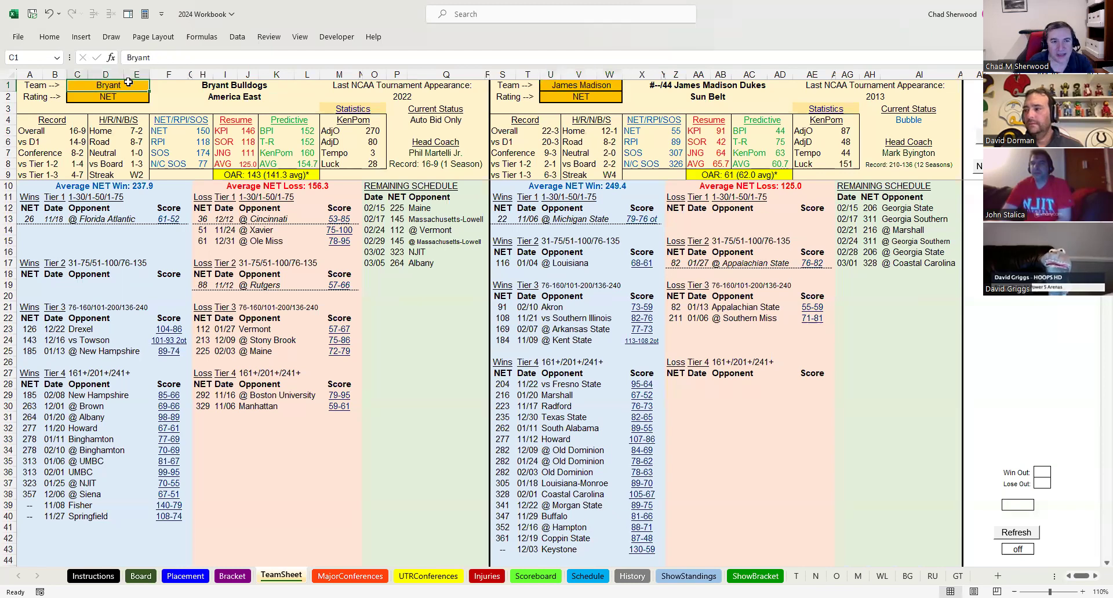
- Load Cornell and Princeton side by side in the Excel workbook's TeamSheet
type("Cornell")
key("Tab")
type("Princetomn")
key("BackSpace")
key("BackSpace")
type("n")
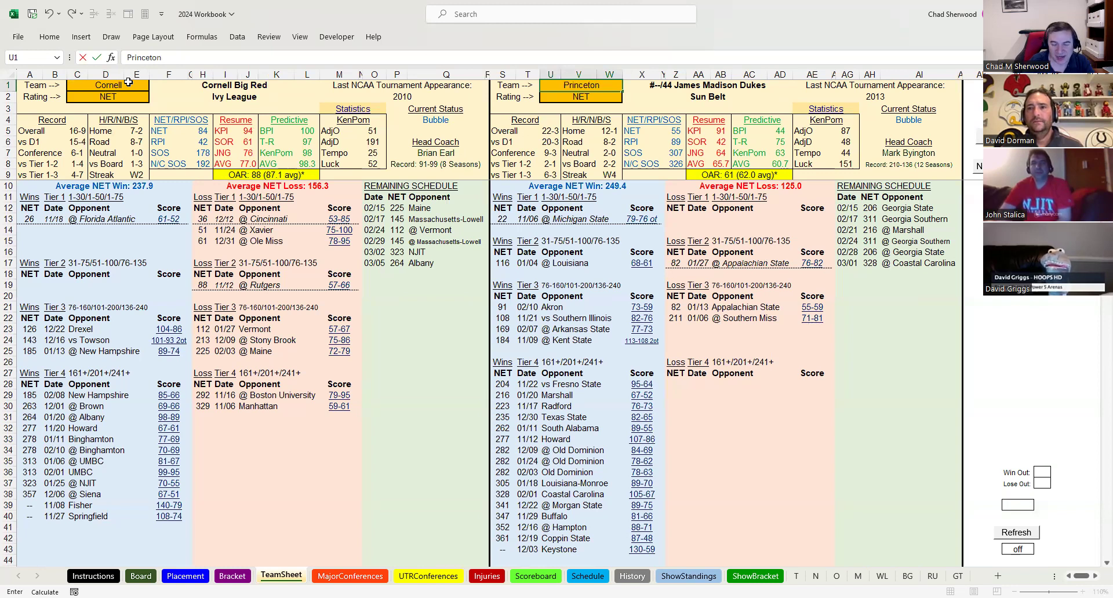
key("Return")
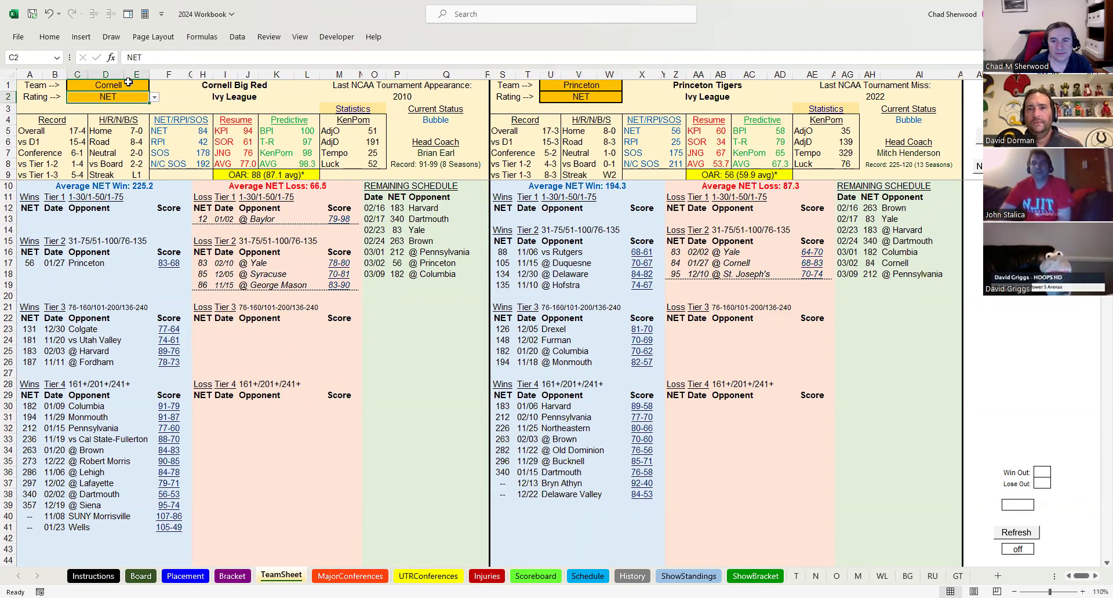
- Replace Cornell with Yale in the first team sheet to compare it with Princeton
left_click(128, 82)
type("Yale")
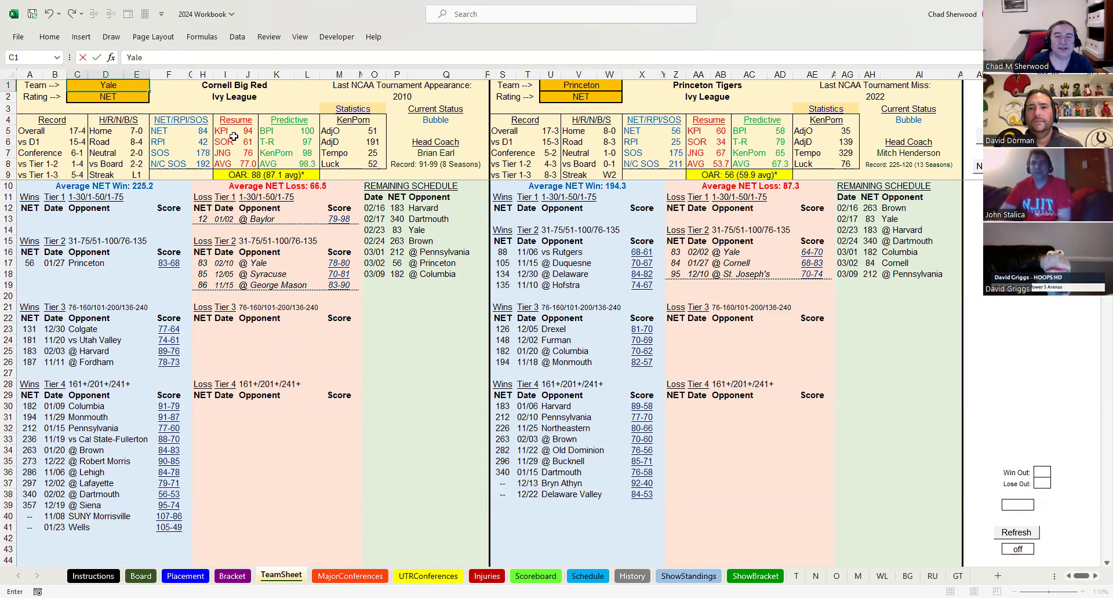
key("Return")
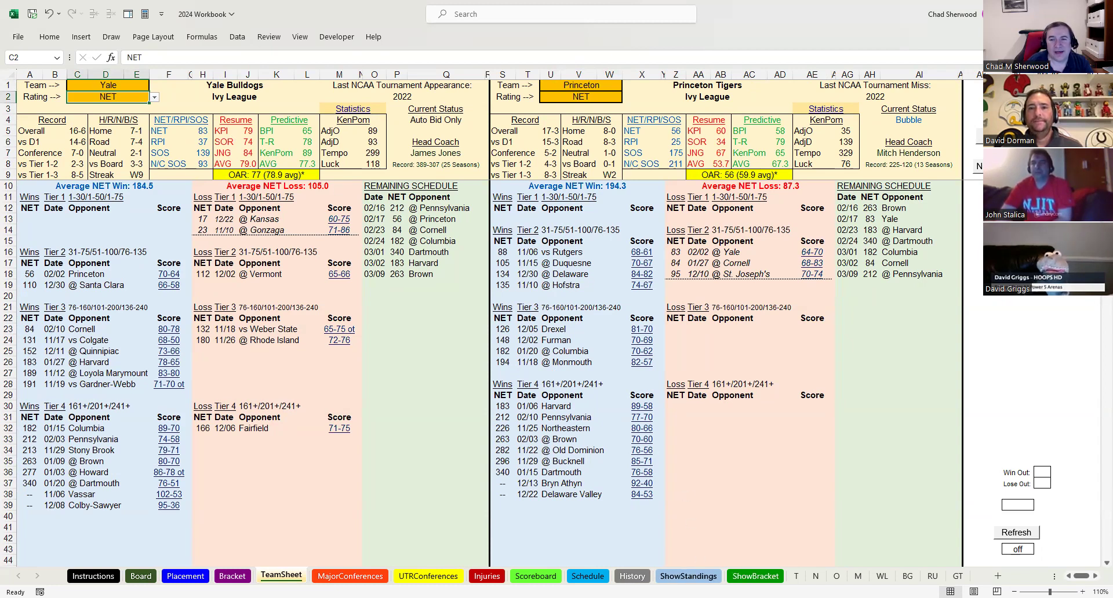
- Return to the ShowStandings sheet and set Q28 to 38 to show the Ivy League's upcoming games
left_click(698, 577)
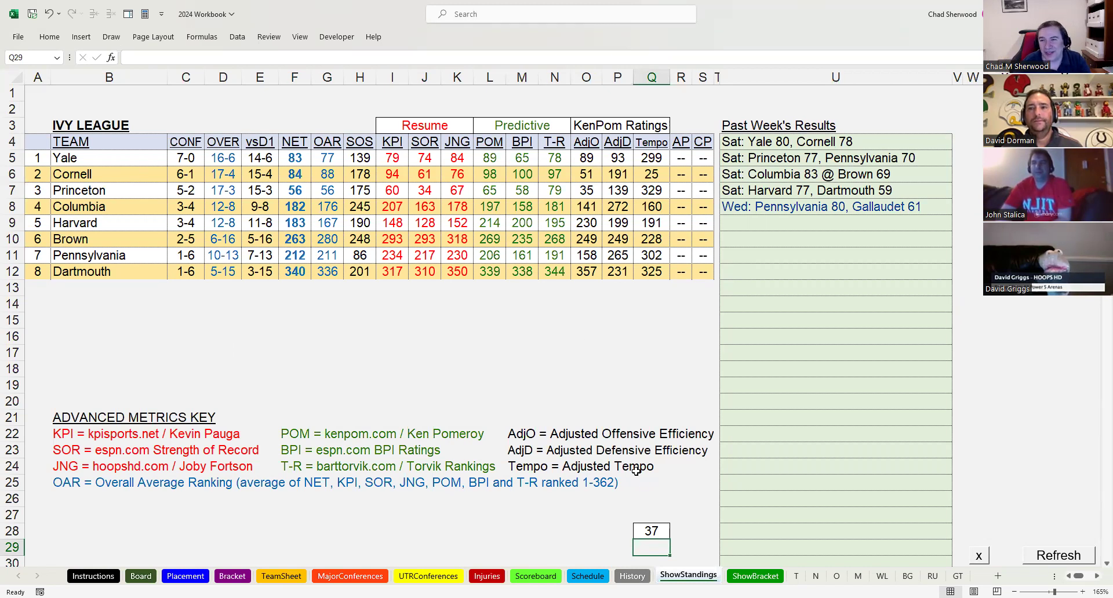
left_click(660, 529)
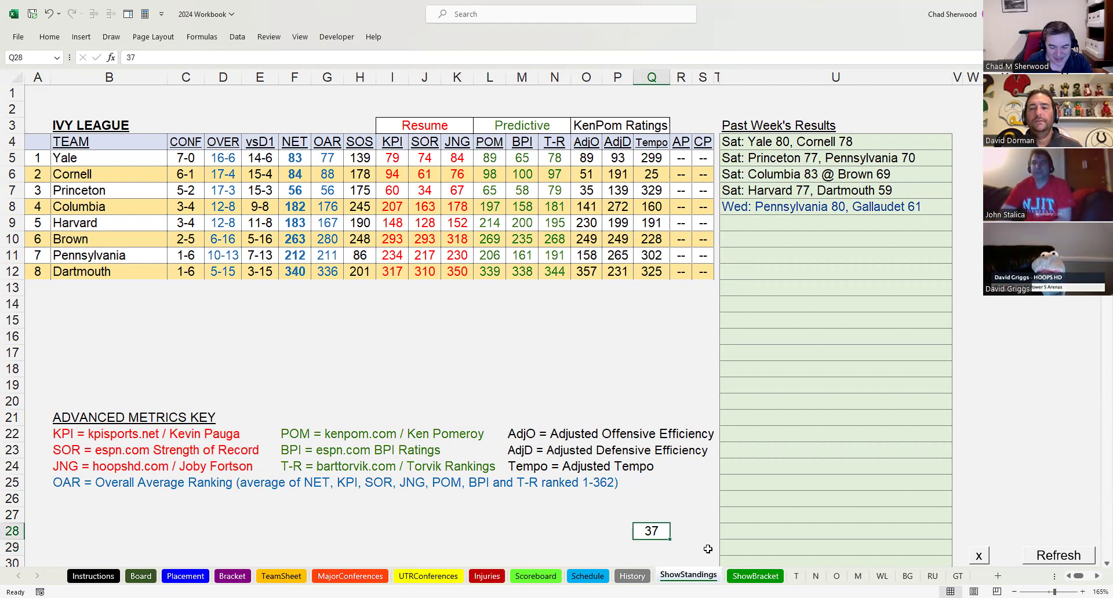
type("38")
key("Return")
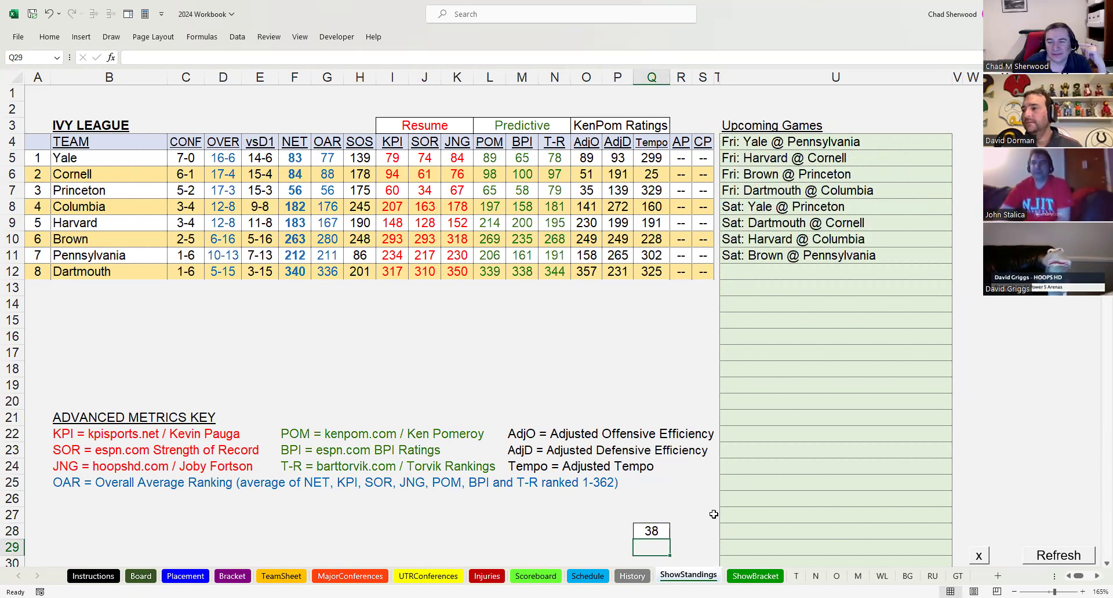
- Highlight the upcoming Yale @ Princeton game on Saturday and the Yale @ Pennsylvania game on Friday
left_click(789, 206)
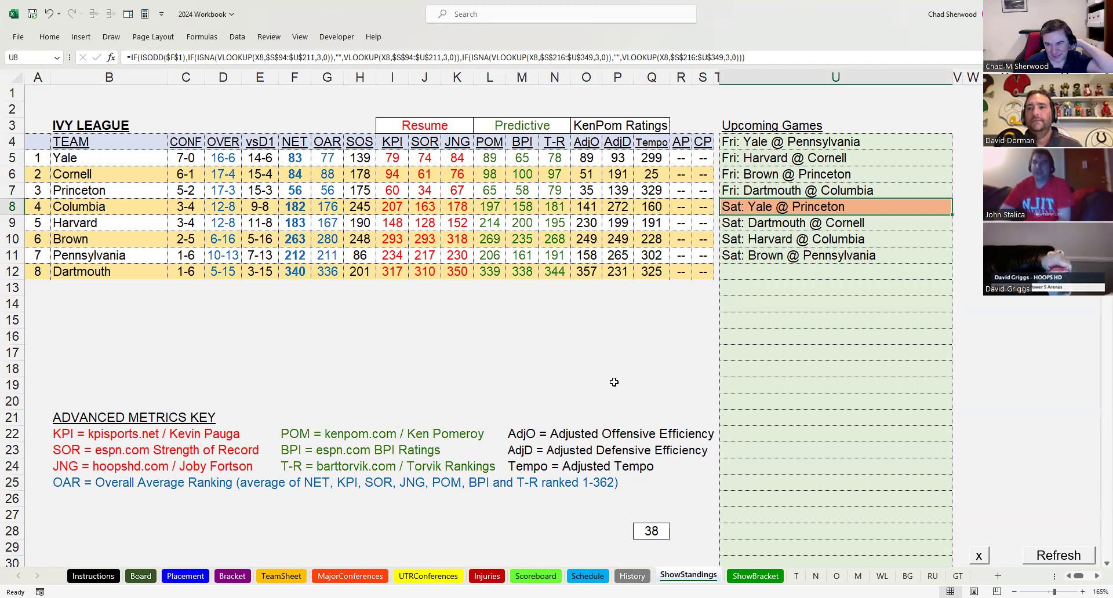
left_click(653, 529)
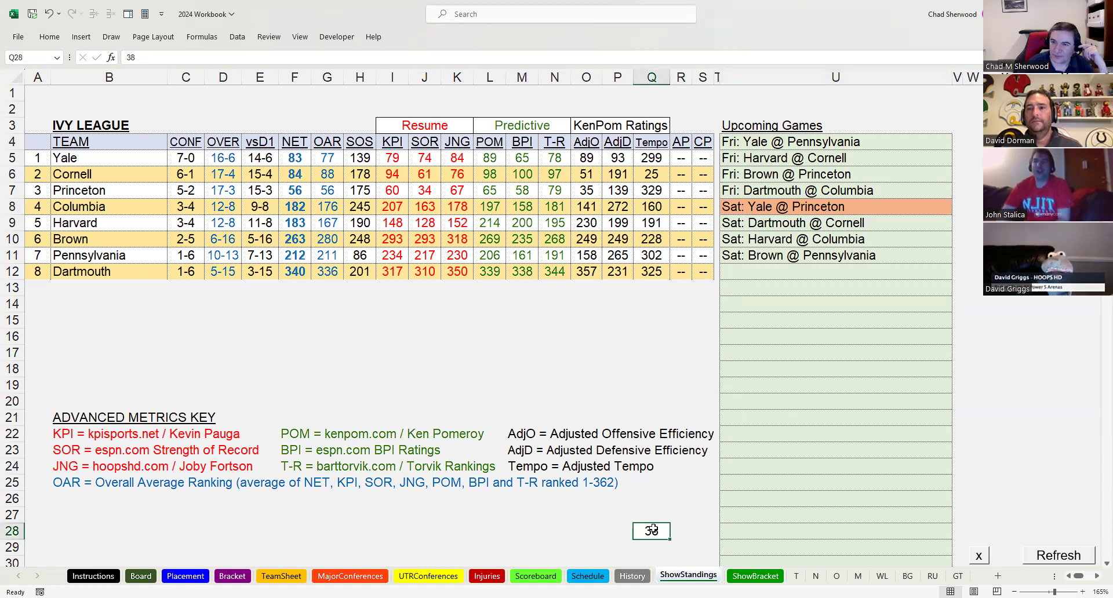
left_click(813, 144)
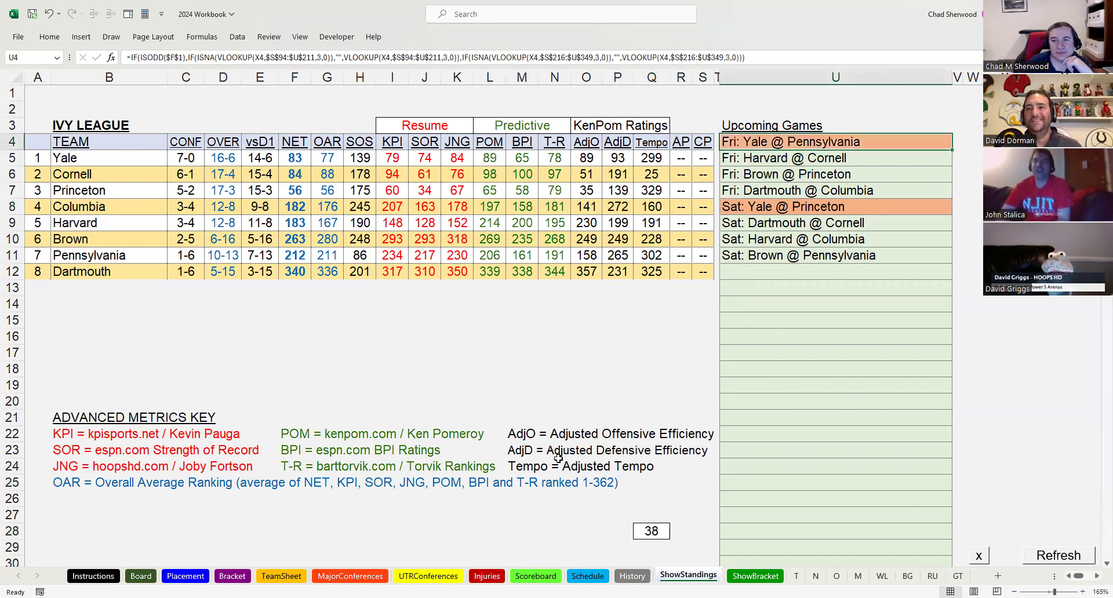
- Set Q28 to 39 to show the Metro Atlantic's past week, and highlight the Mount St. Mary's 96, Quinnipiac 79 result
left_click(983, 560)
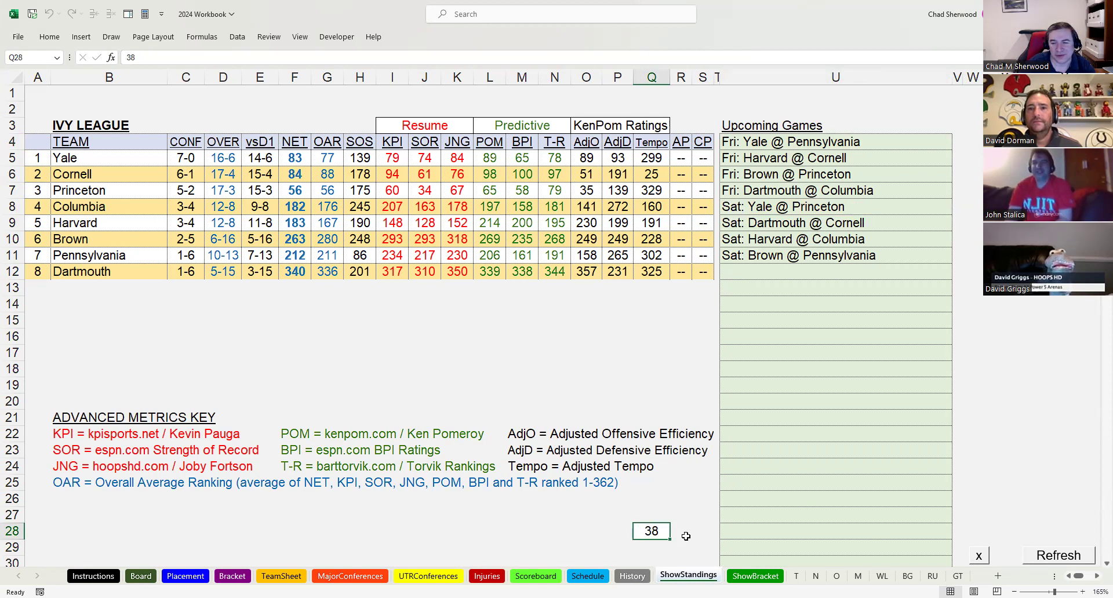
type("39")
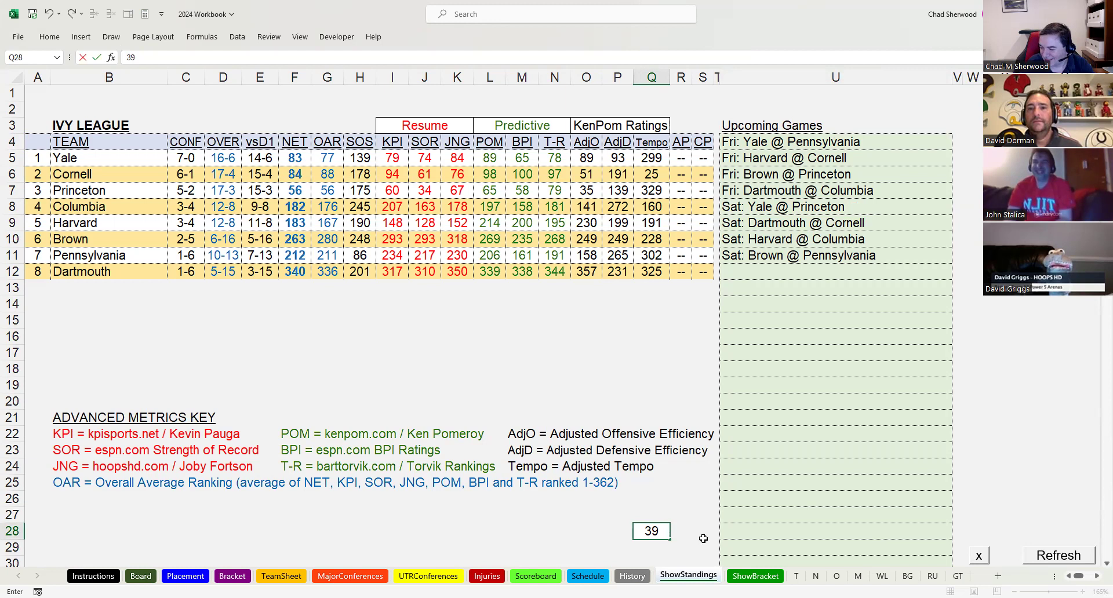
key("Return")
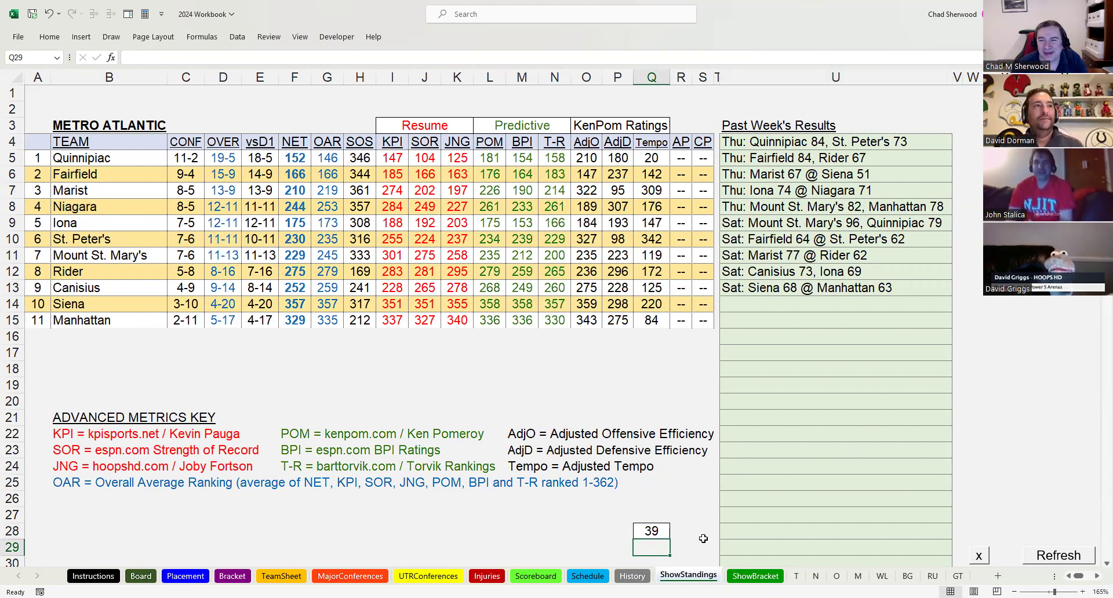
left_click(823, 226)
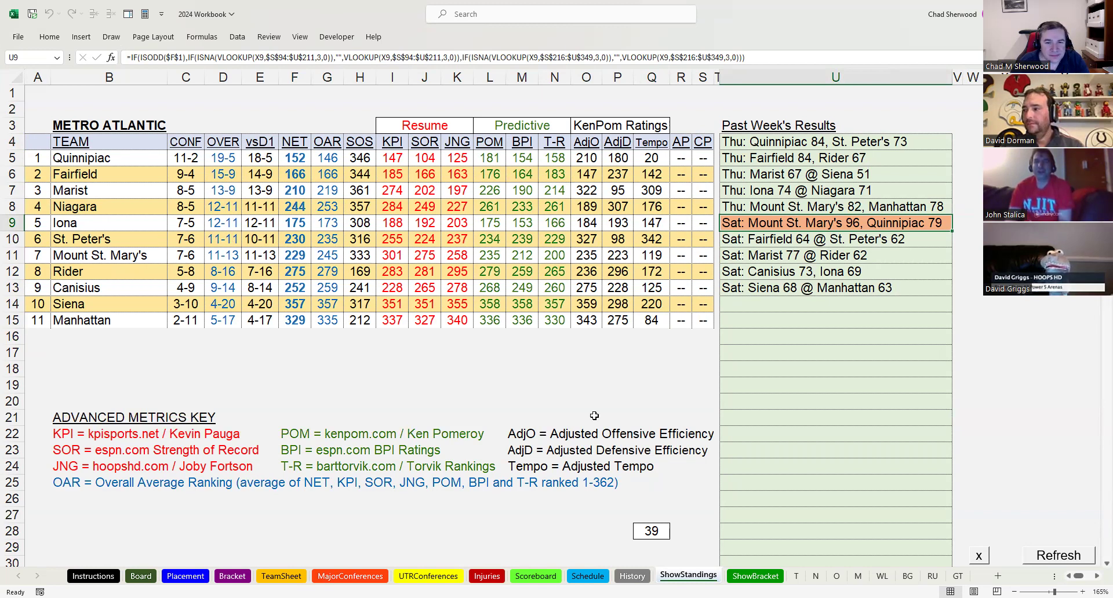
- Clear the result highlight and set Q28 to 40 to show the Metro Atlantic's upcoming games
left_click(979, 557)
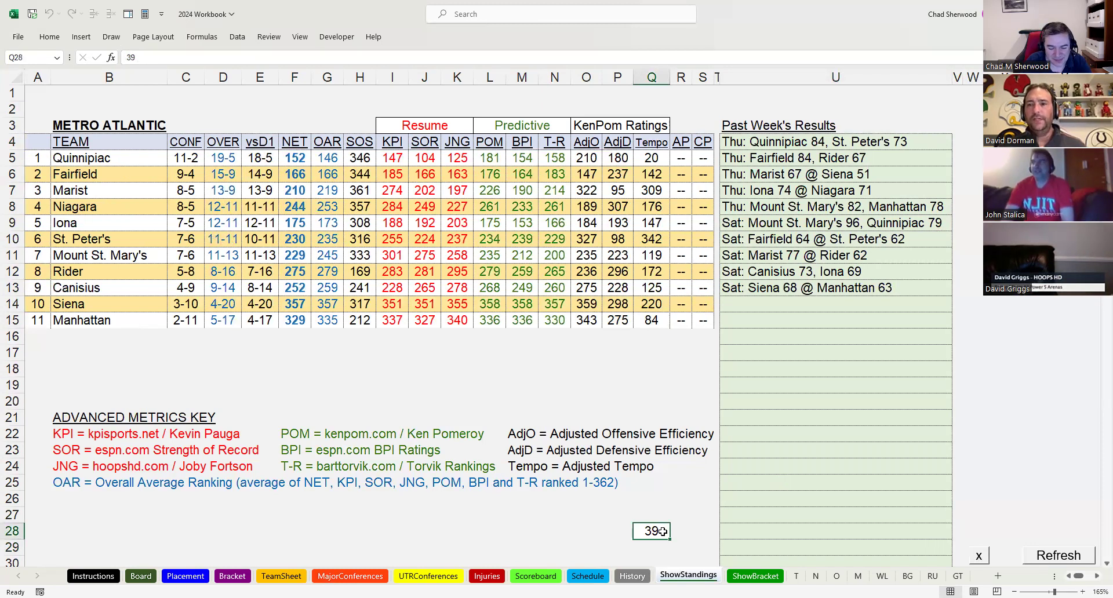
type("40")
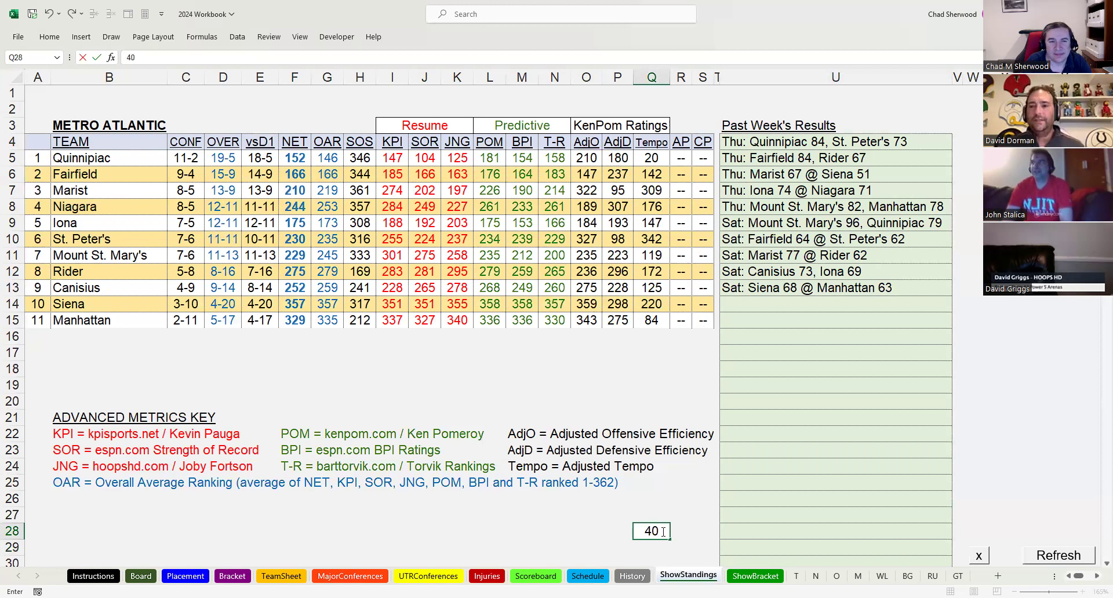
key("Return")
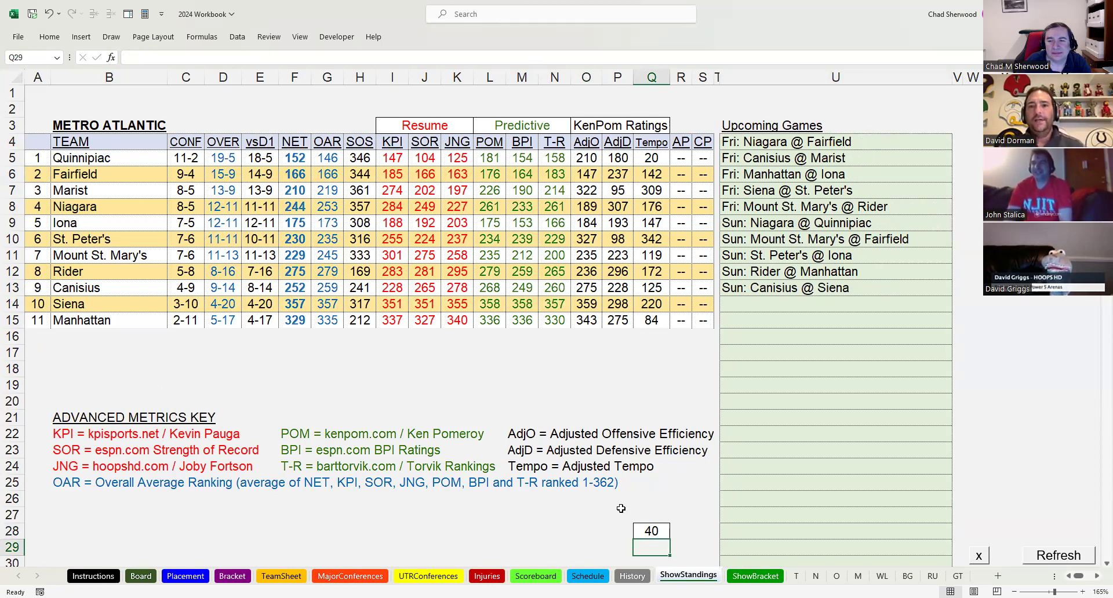
- Highlight the Sunday Niagara @ Quinnipiac game, and move the highlight to the Friday Manhattan @ Iona game
left_click(847, 224)
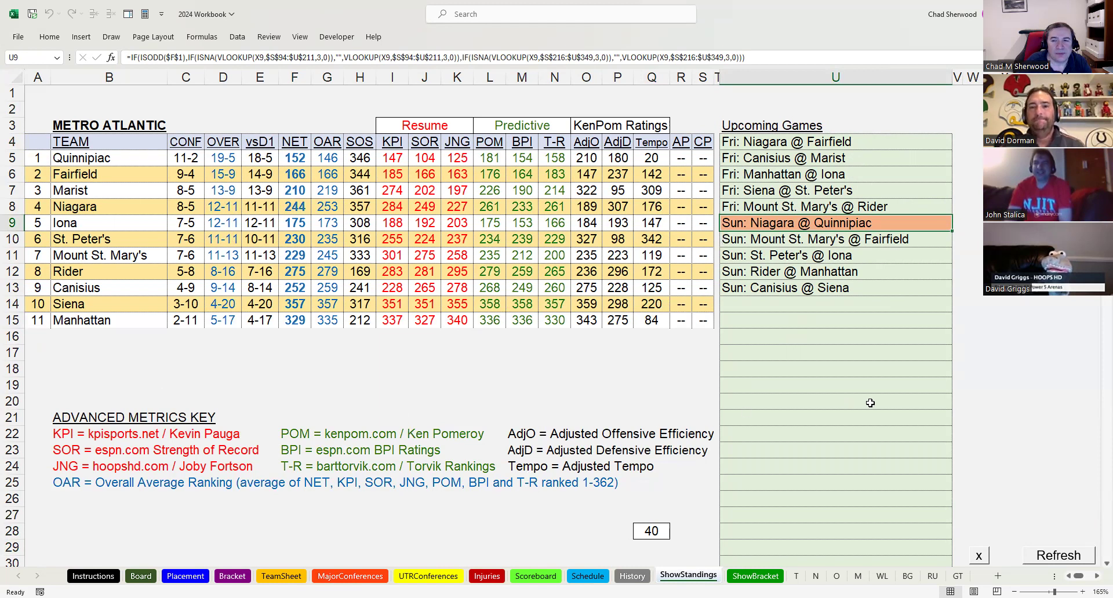
left_click(990, 555)
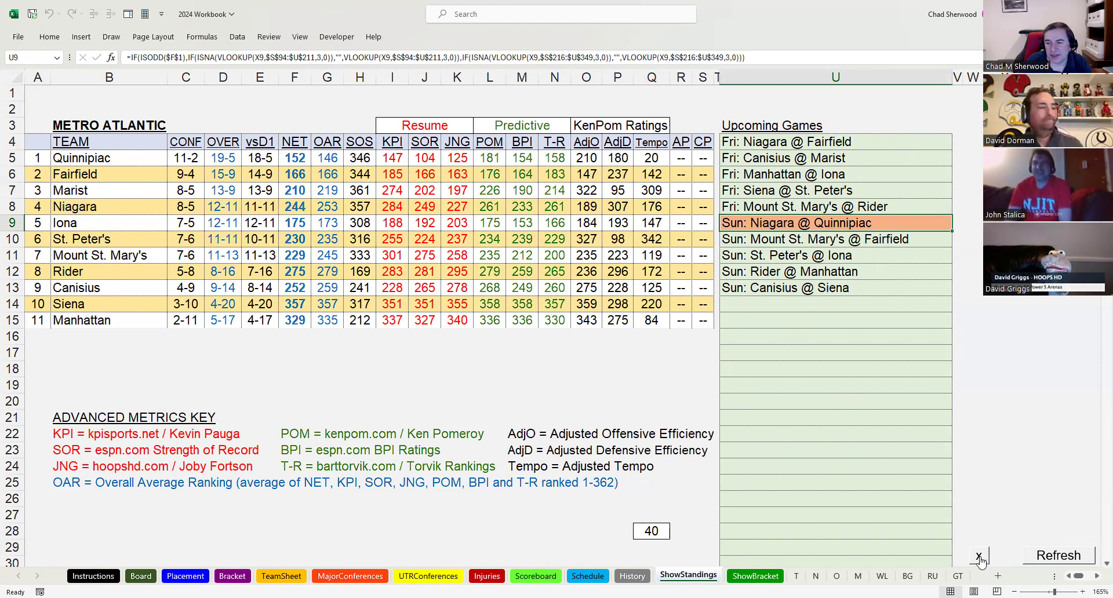
left_click(837, 174)
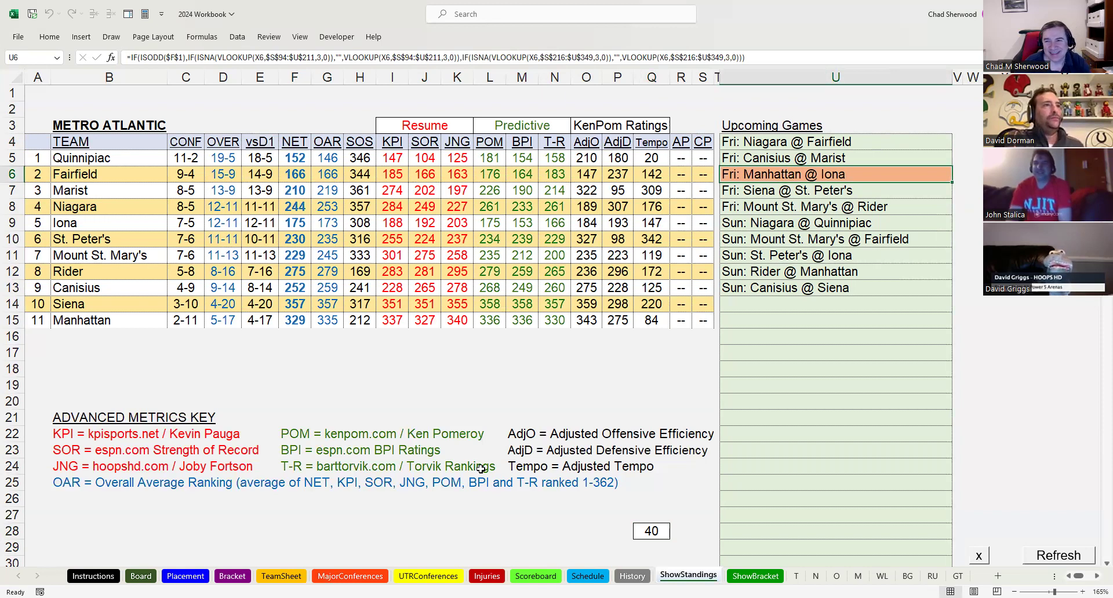
- Clear the game highlight and set Q28 to 41 to show the Mid-American standings with the past week's results
left_click(984, 558)
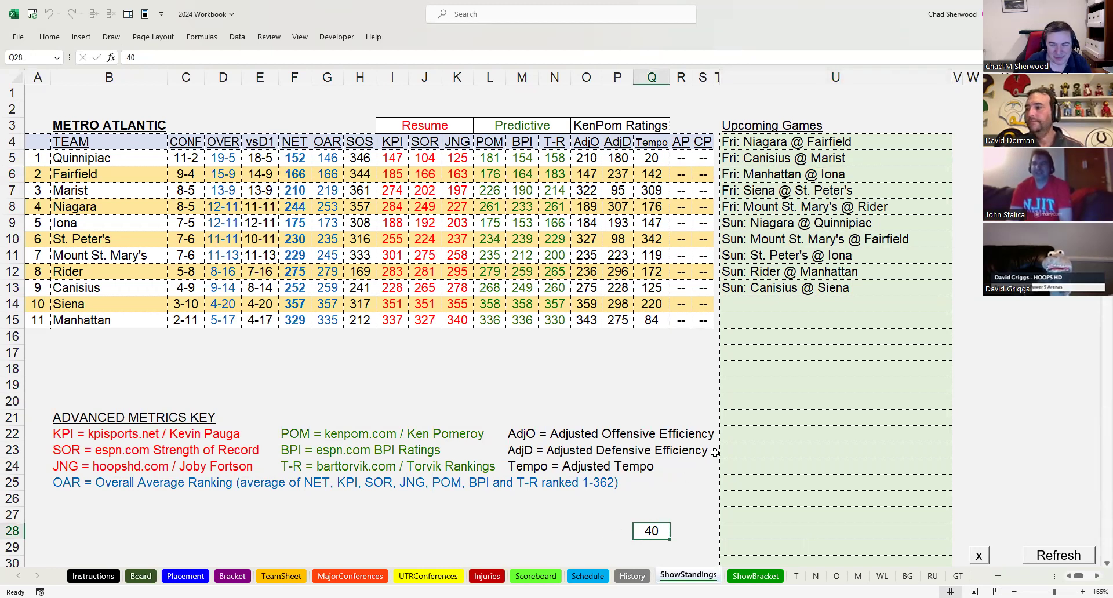
type("41")
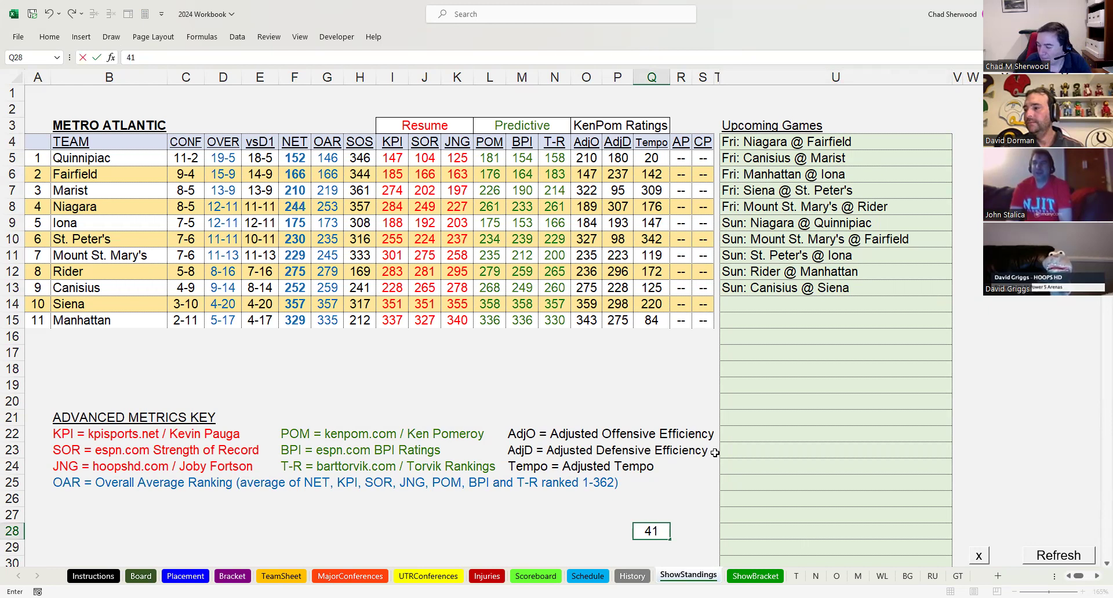
key("Return")
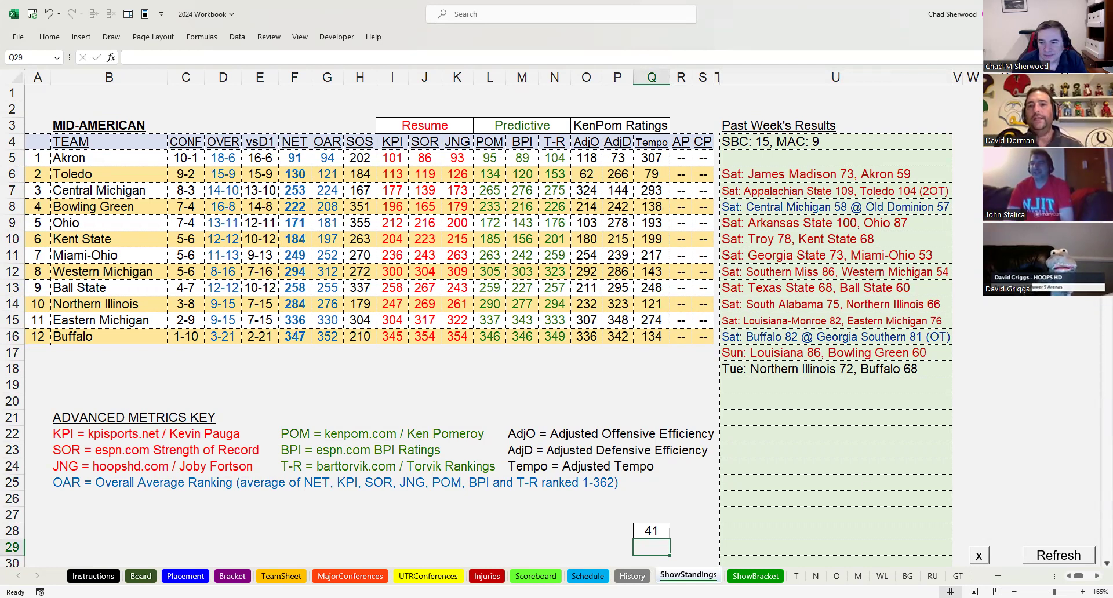
- Load Akron in the first team sheet beside Princeton, and return to the ShowStandings sheet after reviewing it
left_click(1047, 561)
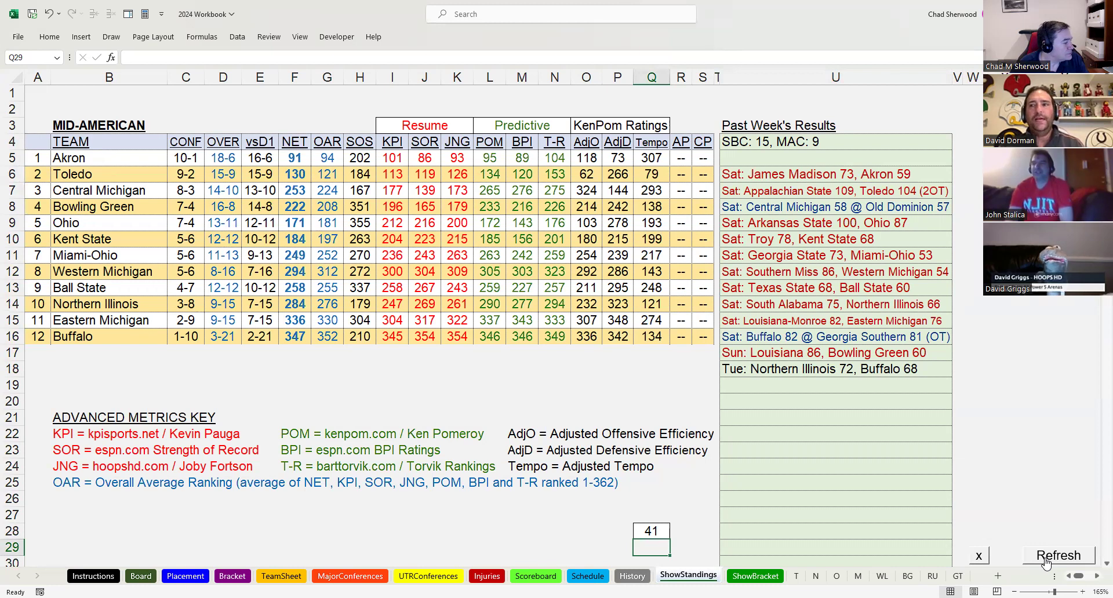
left_click(1055, 557)
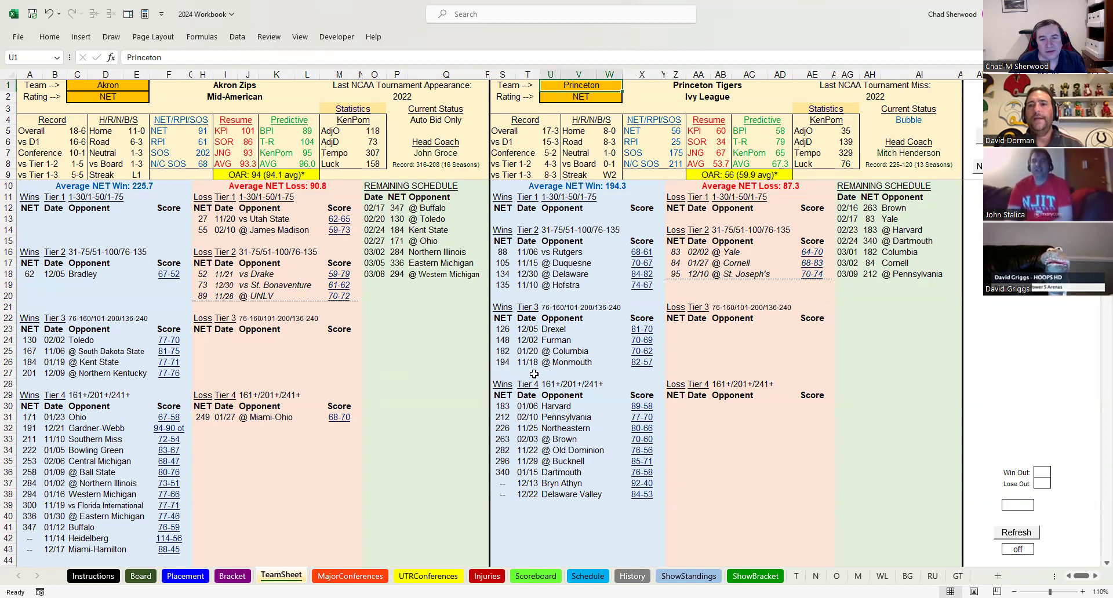
left_click(702, 576)
- Set Q28 to 42 to show the Mid-American's upcoming games
left_click(655, 531)
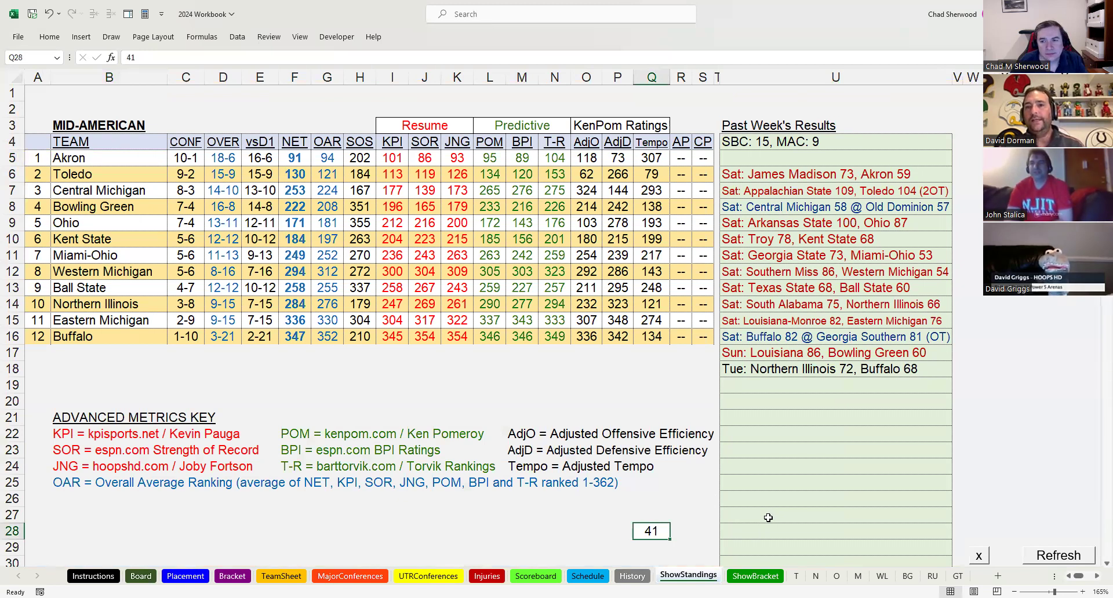
type("42")
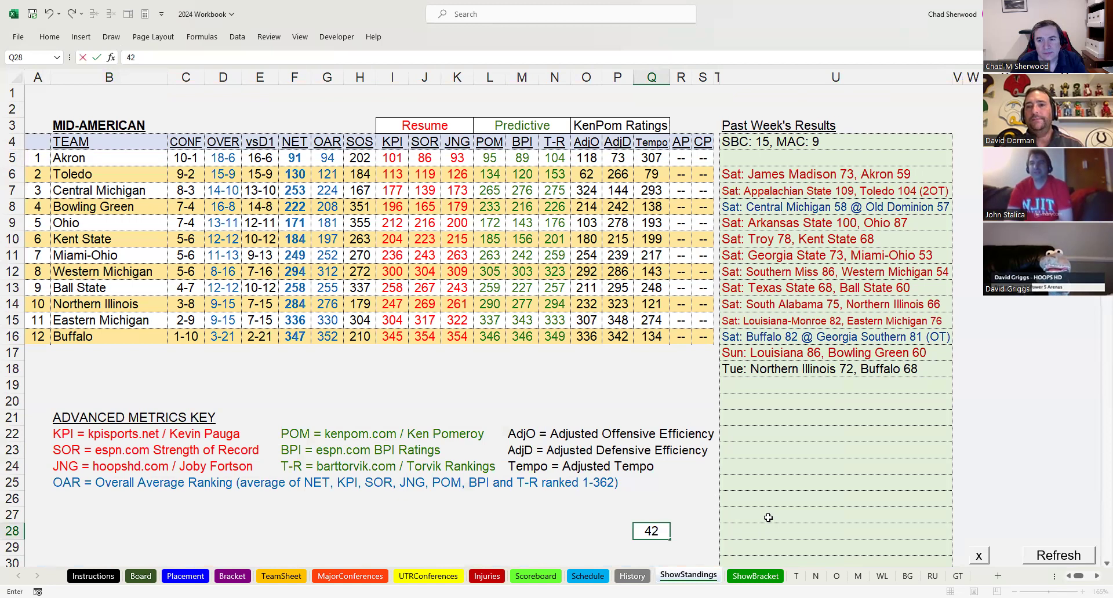
key("Return")
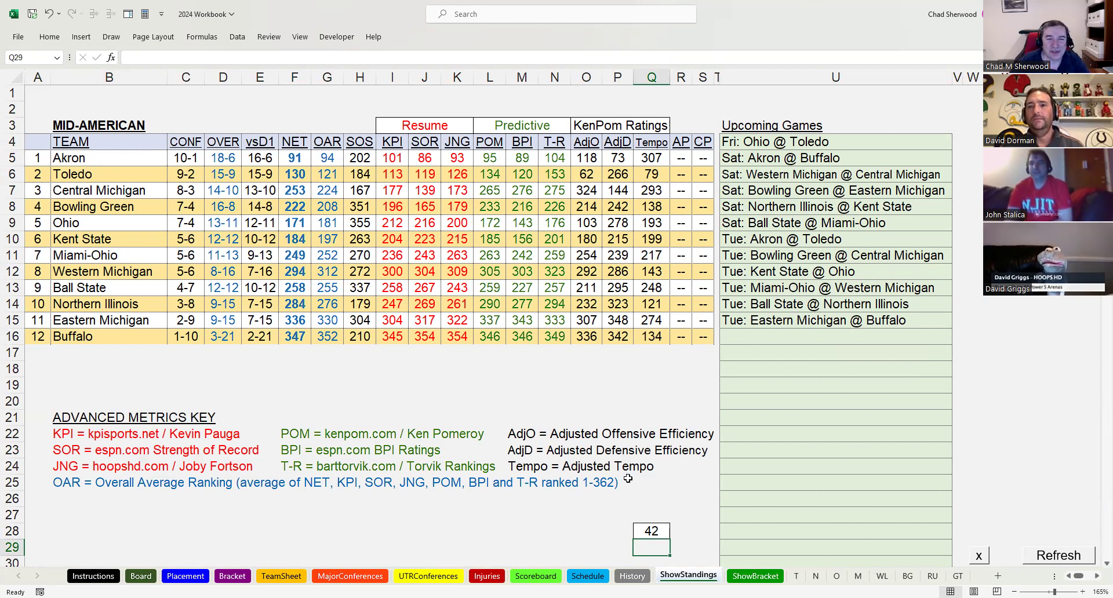
- Set Q28 back to 41 to revisit the Mid-American's past results, and restore it to 42 for the upcoming games
left_click(657, 526)
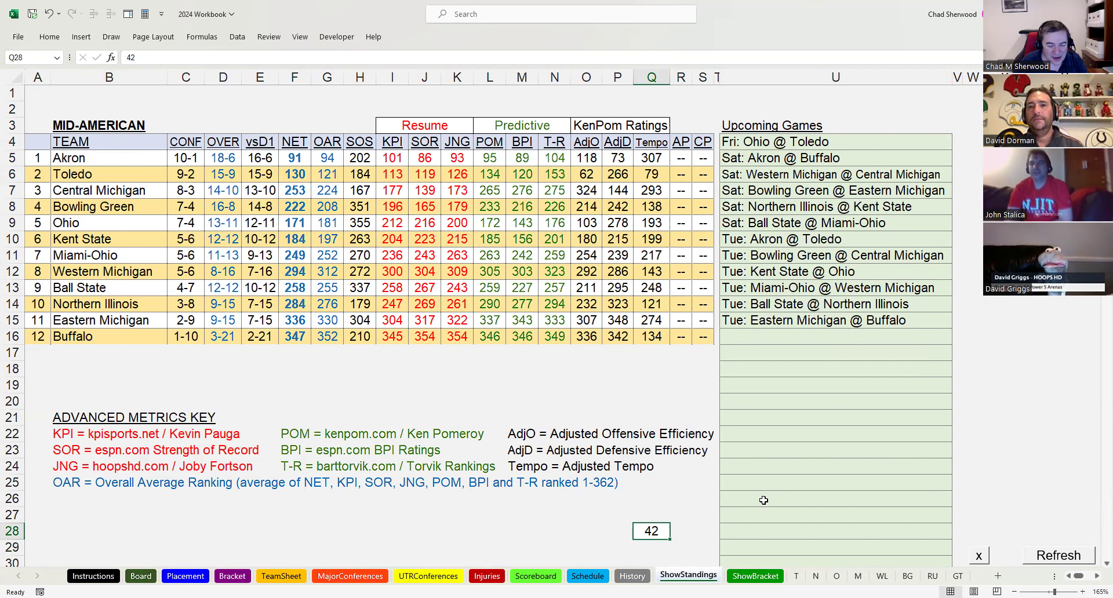
type("41")
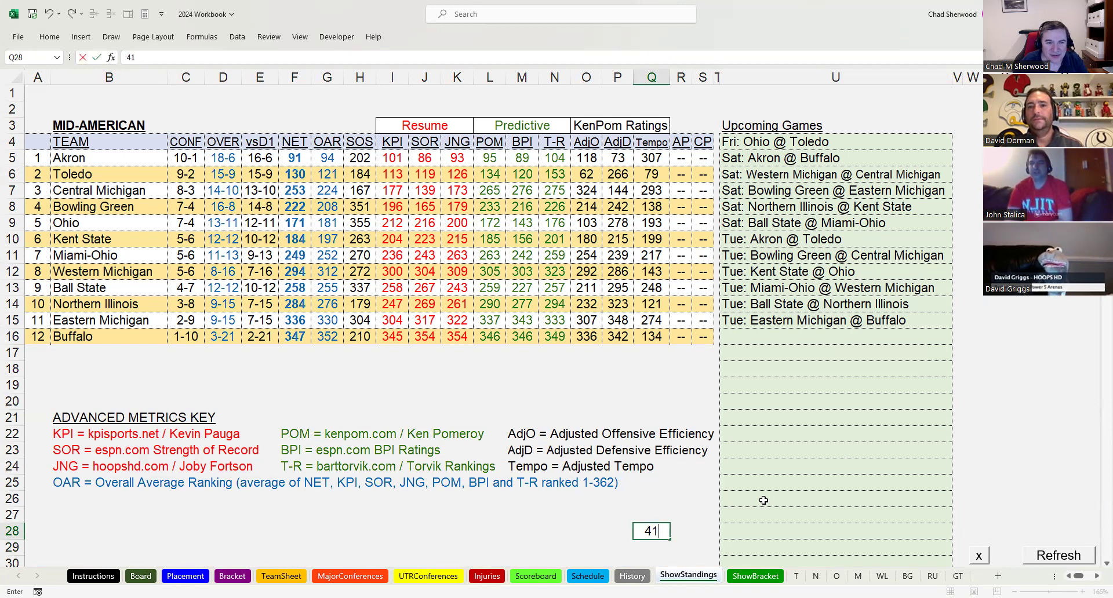
key("Return")
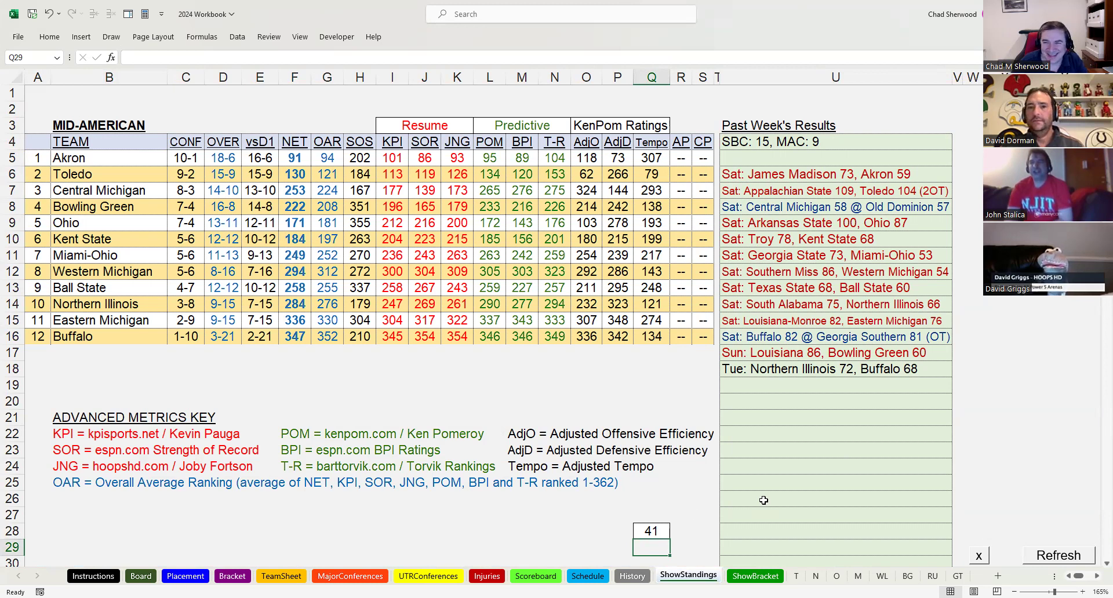
left_click(664, 529)
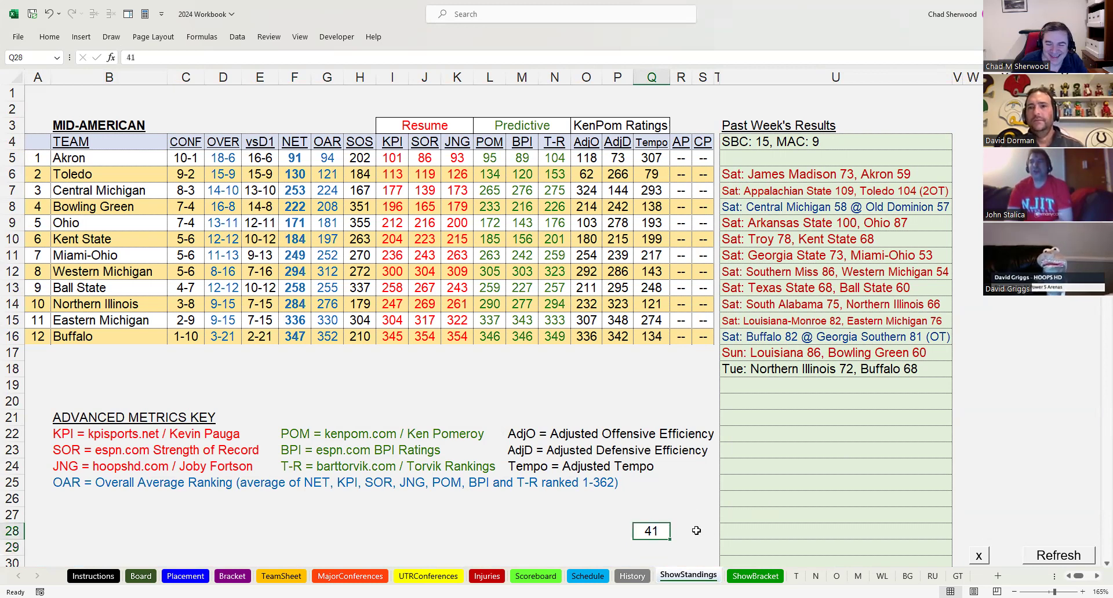
type("42")
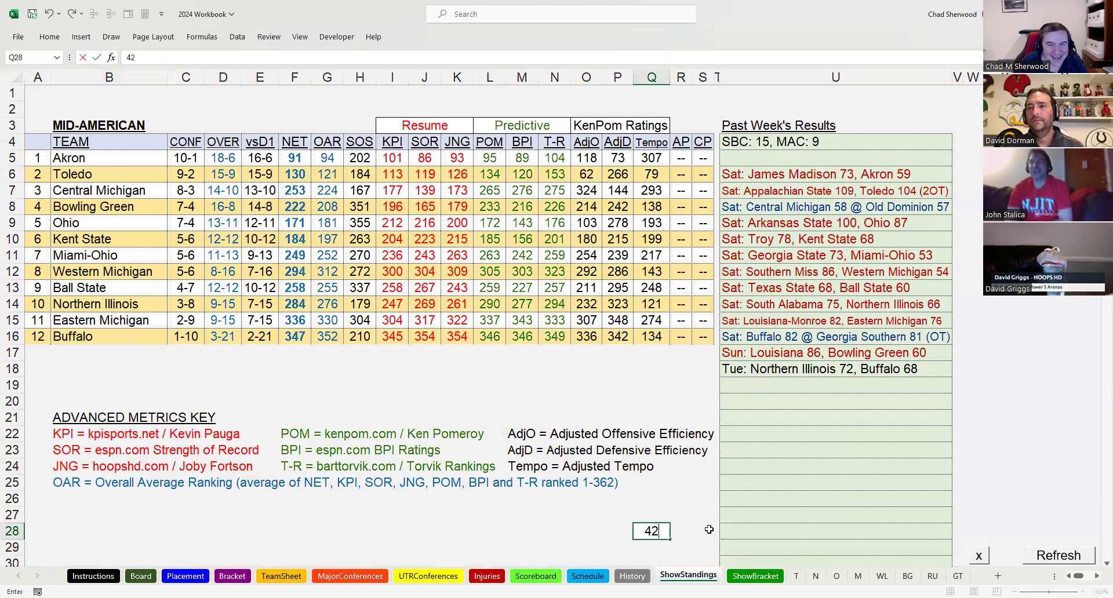
key("Return")
- Set Q28 to 43 to show the MEAC standings with the past week's results
key("Up")
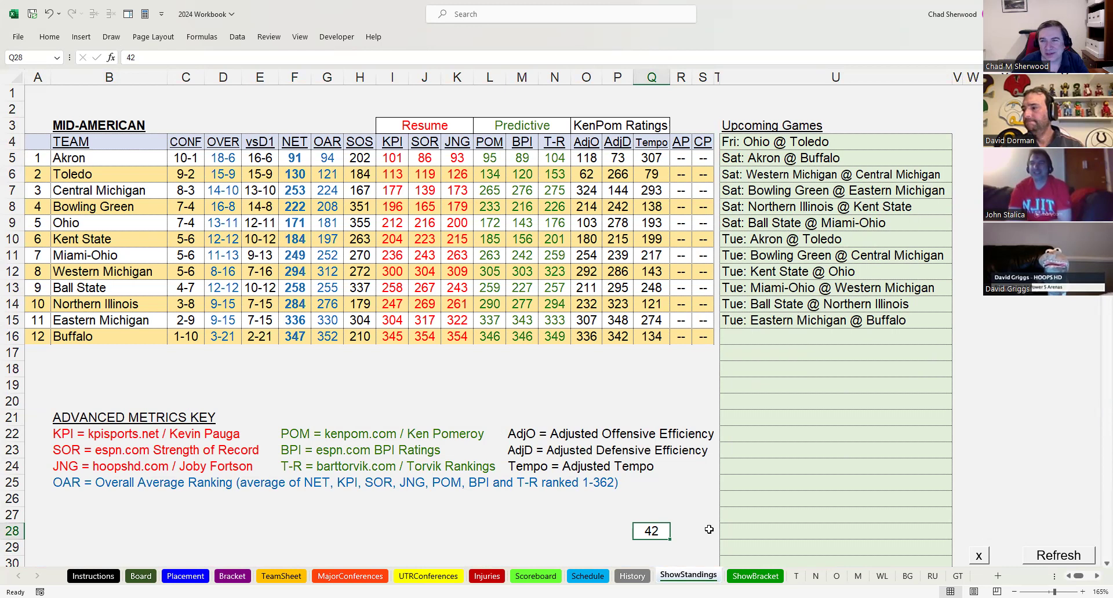
type("43")
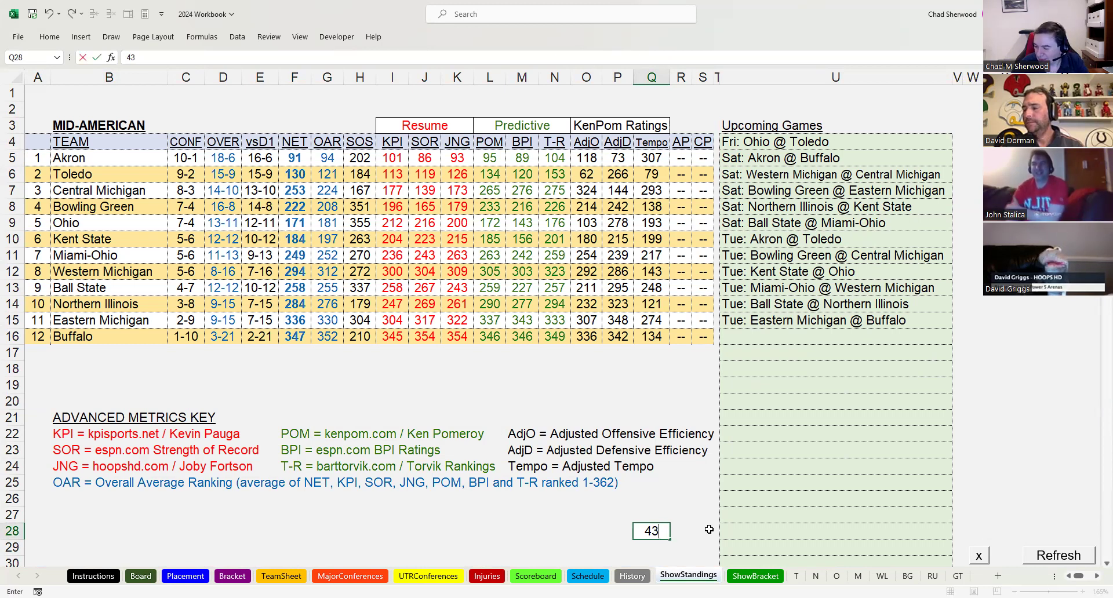
key("Return")
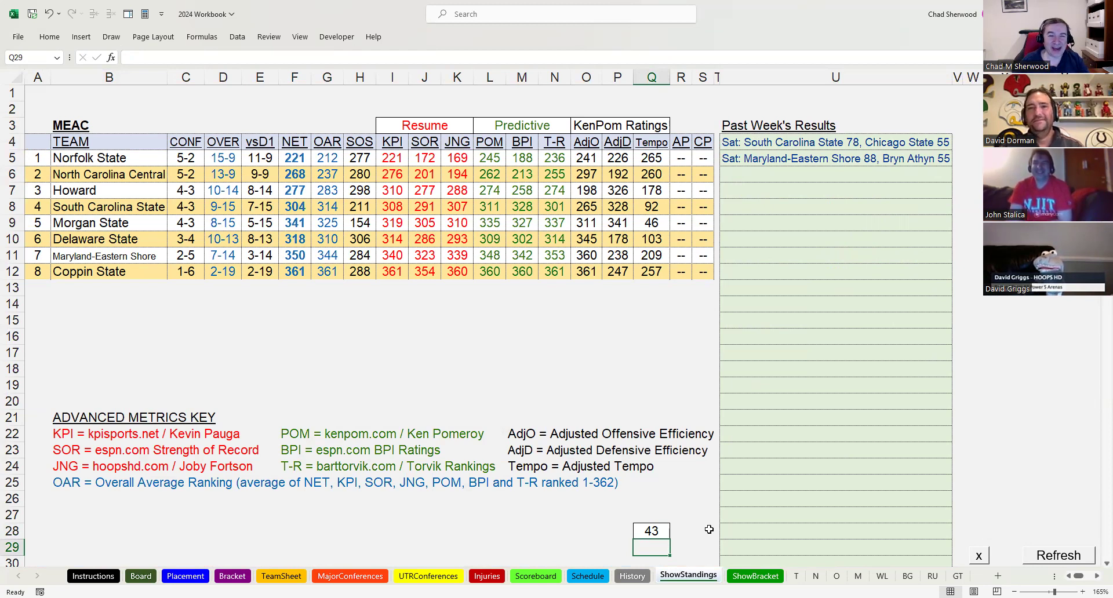
- Set Q28 to 44 to show the MEAC's upcoming games
left_click(652, 530)
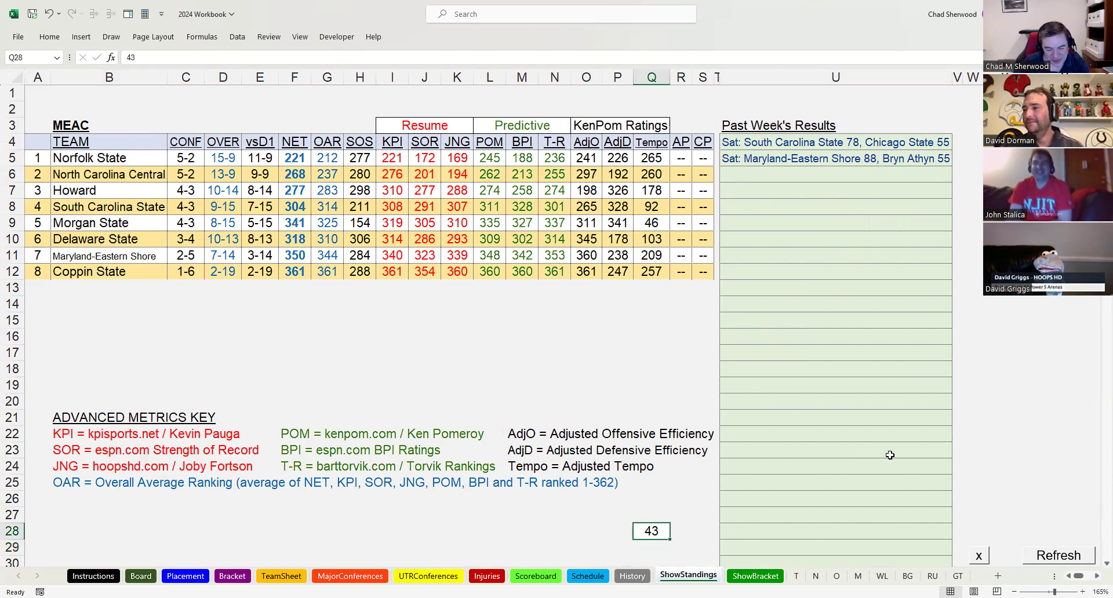
type("44")
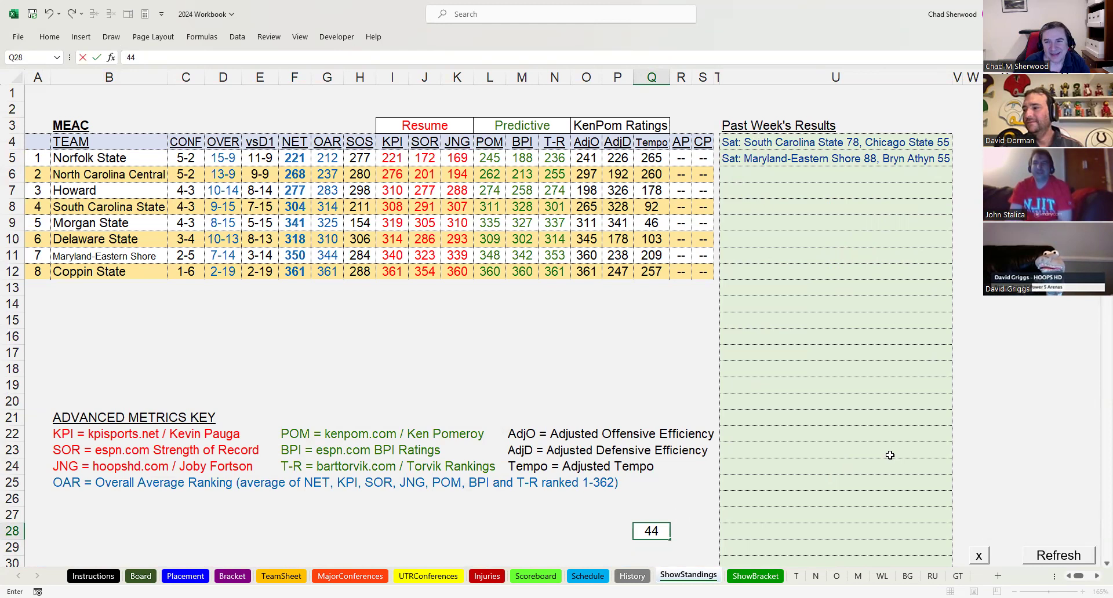
key("Return")
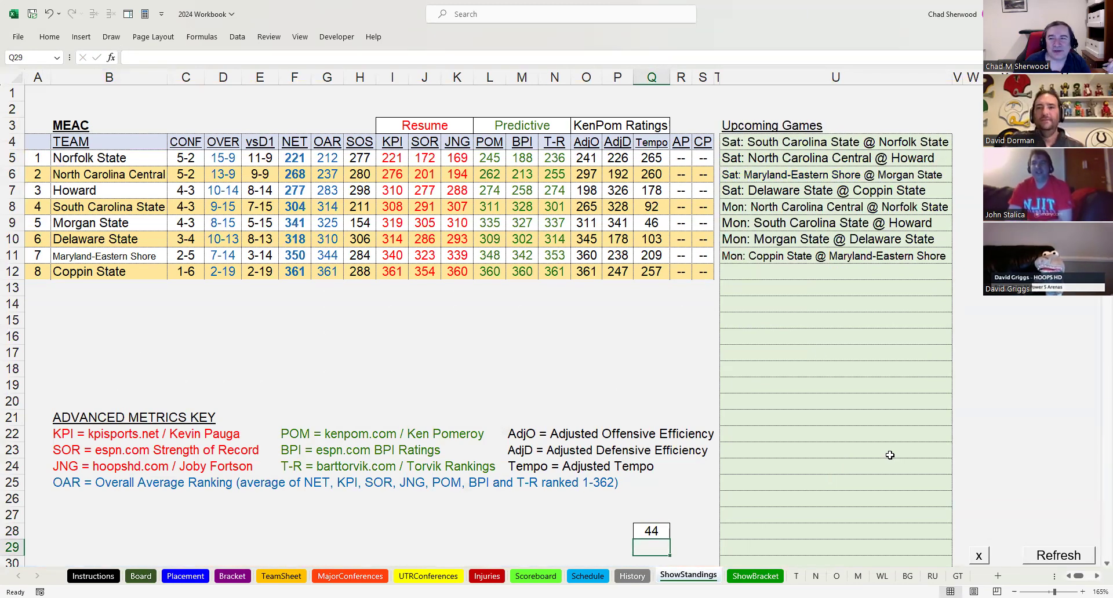
- Highlight Norfolk State's upcoming games, clear the highlights, and set Q28 to 45 to show the Missouri Valley standings with the past week's results
left_click(40, 160)
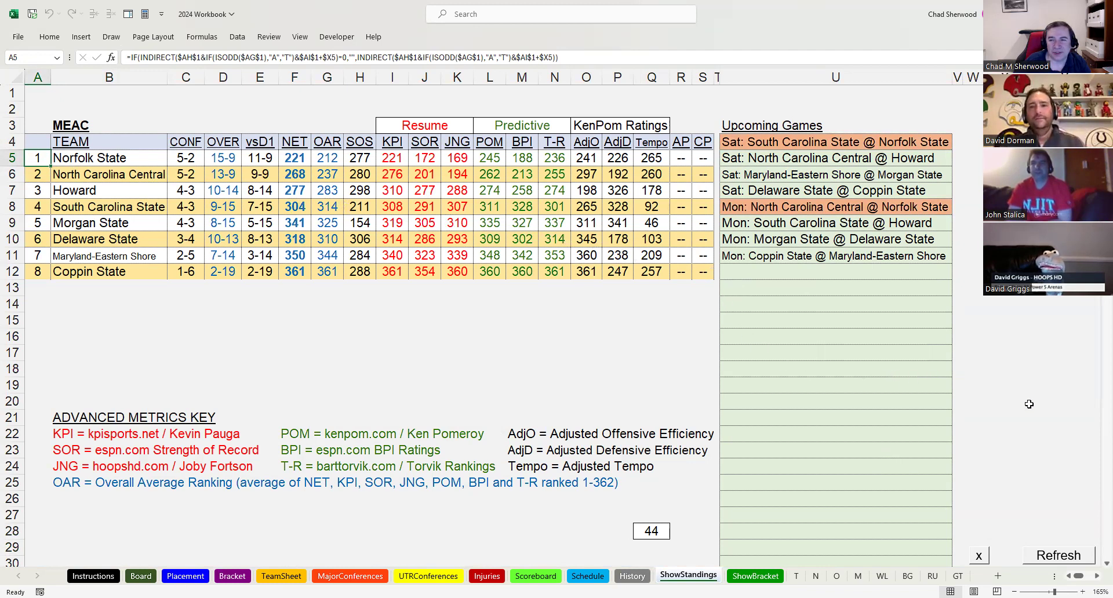
left_click(979, 556)
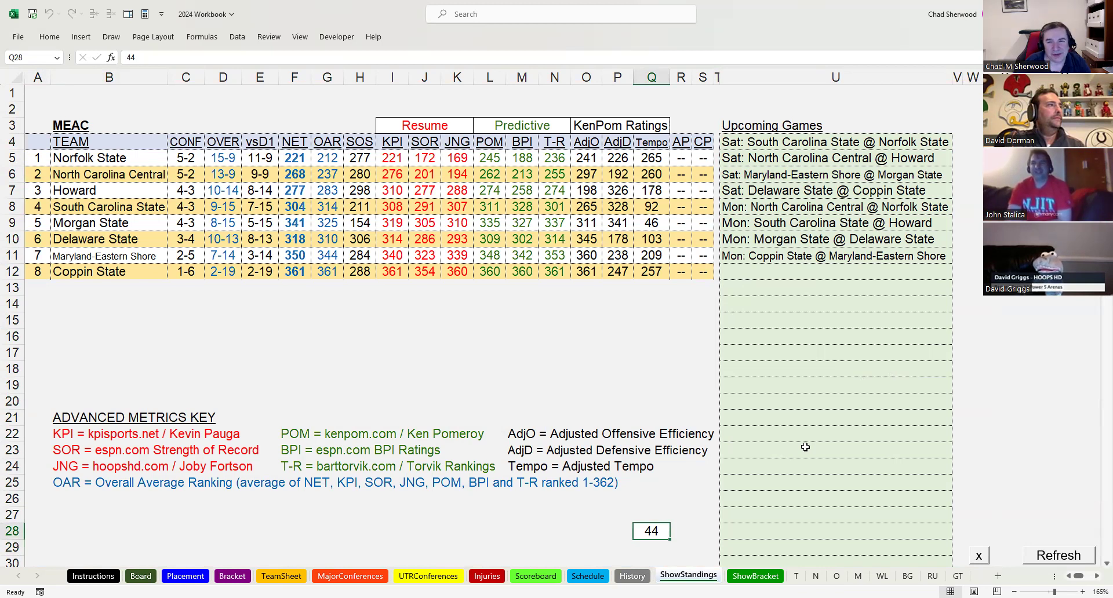
type("45")
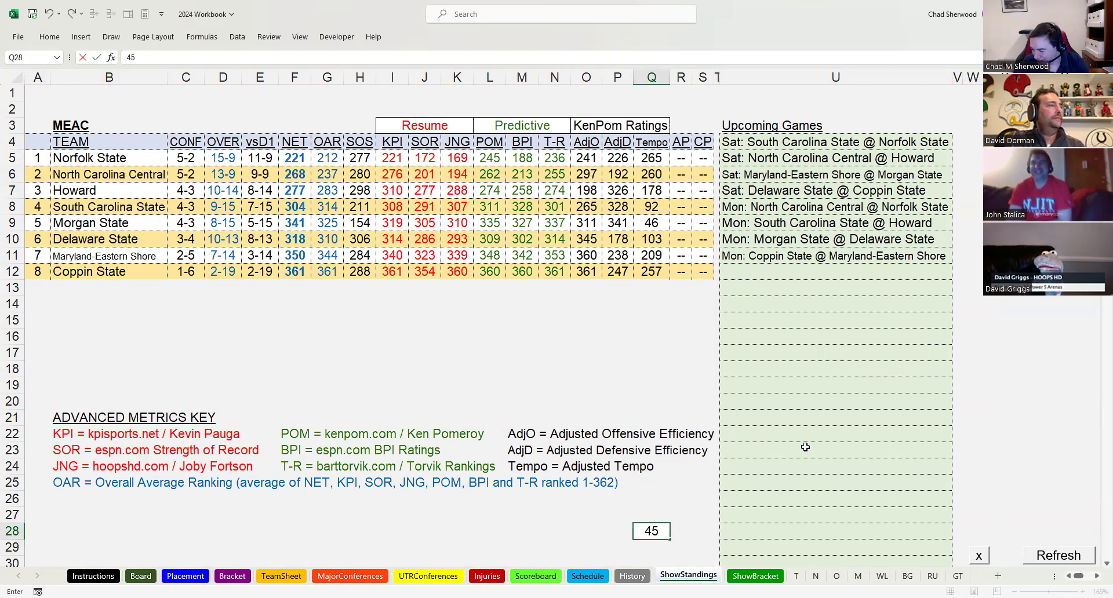
key("Return")
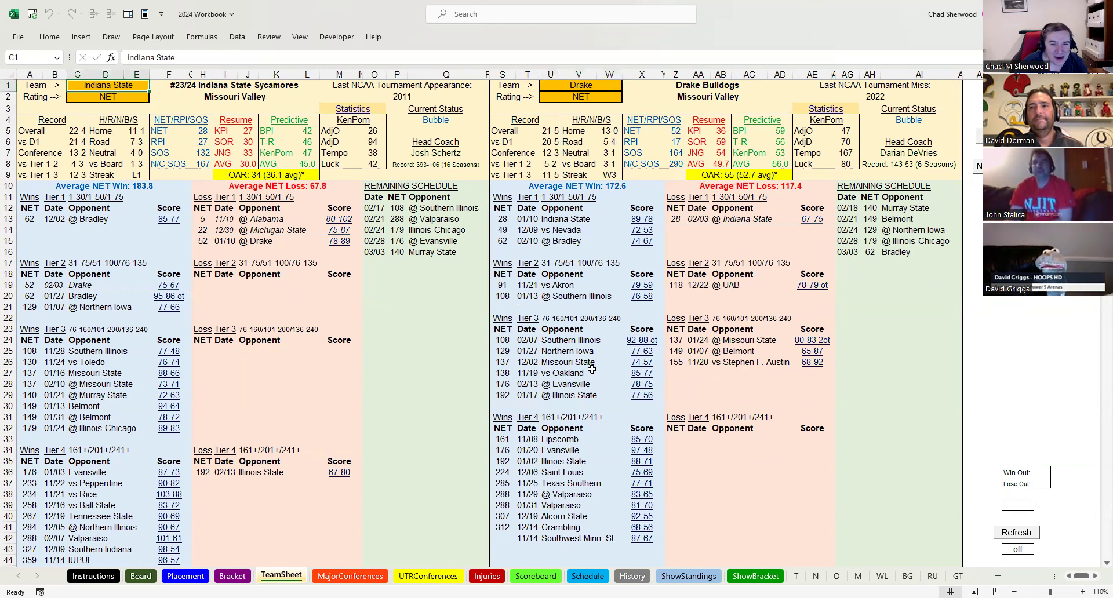
- Compare the Indiana State and Drake team sheets, marking Drake's Tier 3 win at Evansville
scroll(288, 481, "down", 4)
scroll(290, 486, "up", 4)
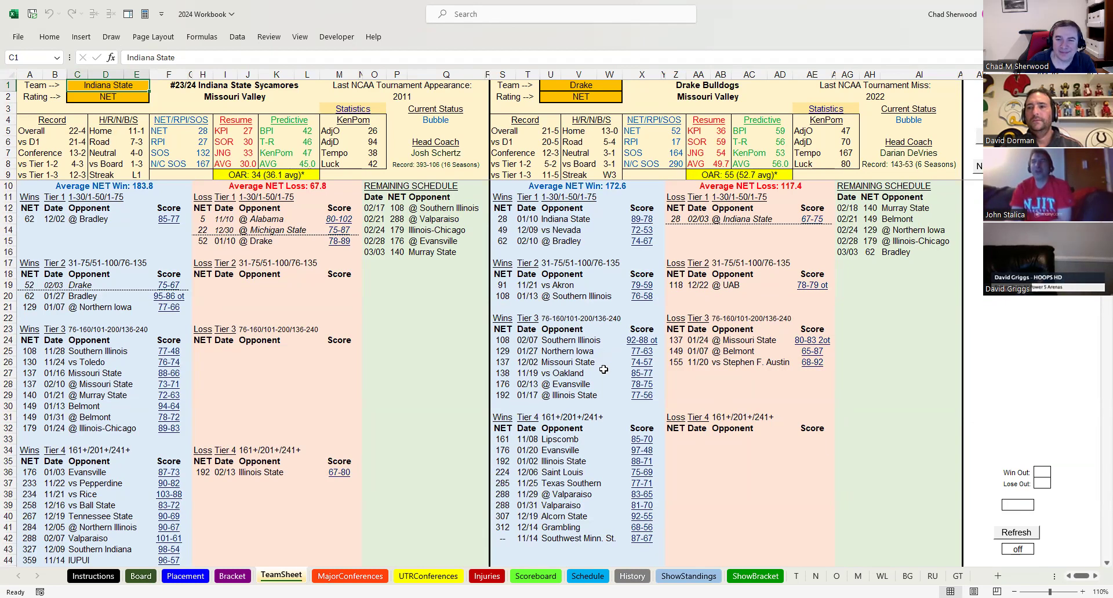
left_click_drag(495, 385, 644, 385)
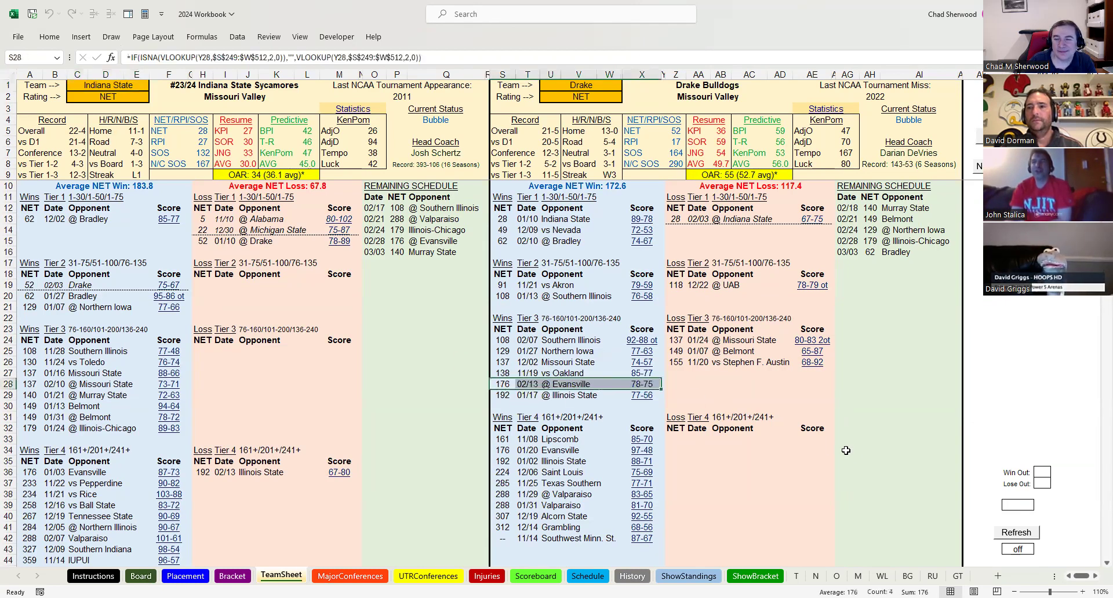
left_click(908, 433)
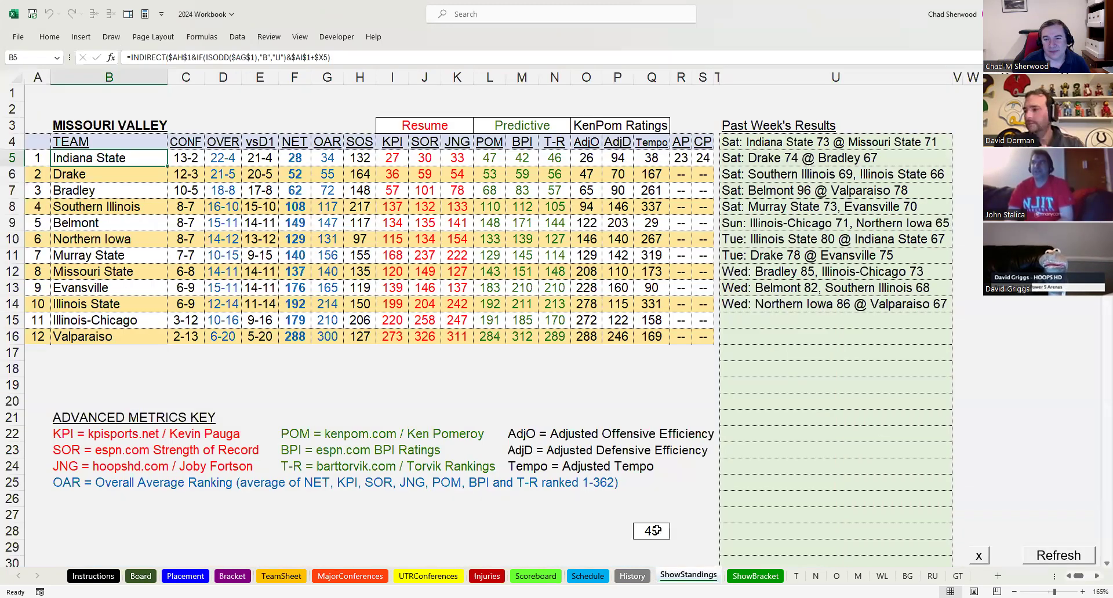
- Set Q28 to 46 to show the Missouri Valley's upcoming games, and highlight Indiana State's games
type("46")
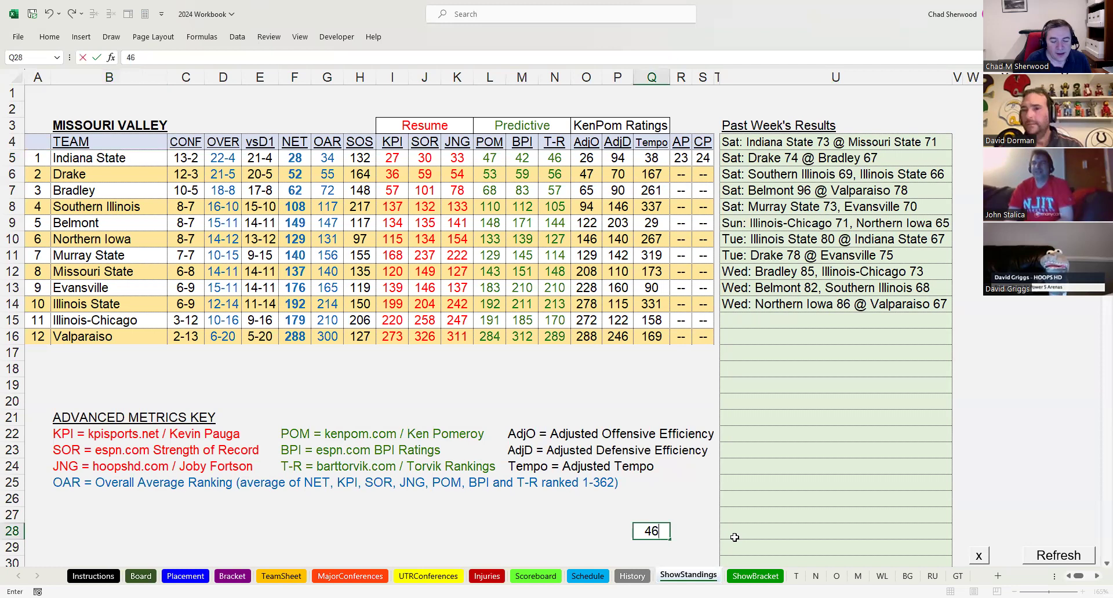
key("Return")
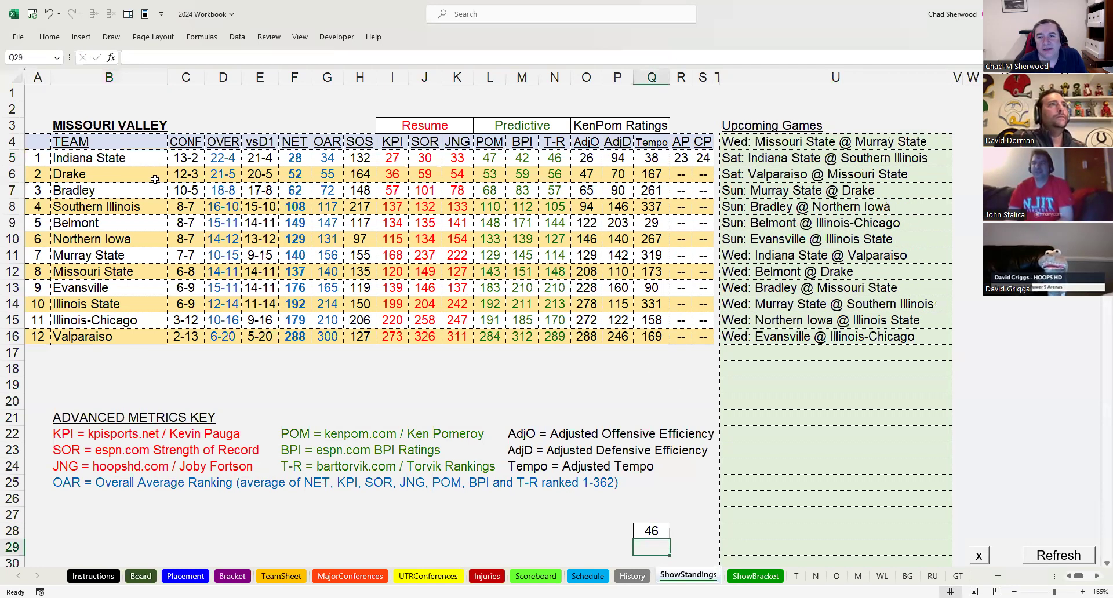
left_click(36, 158)
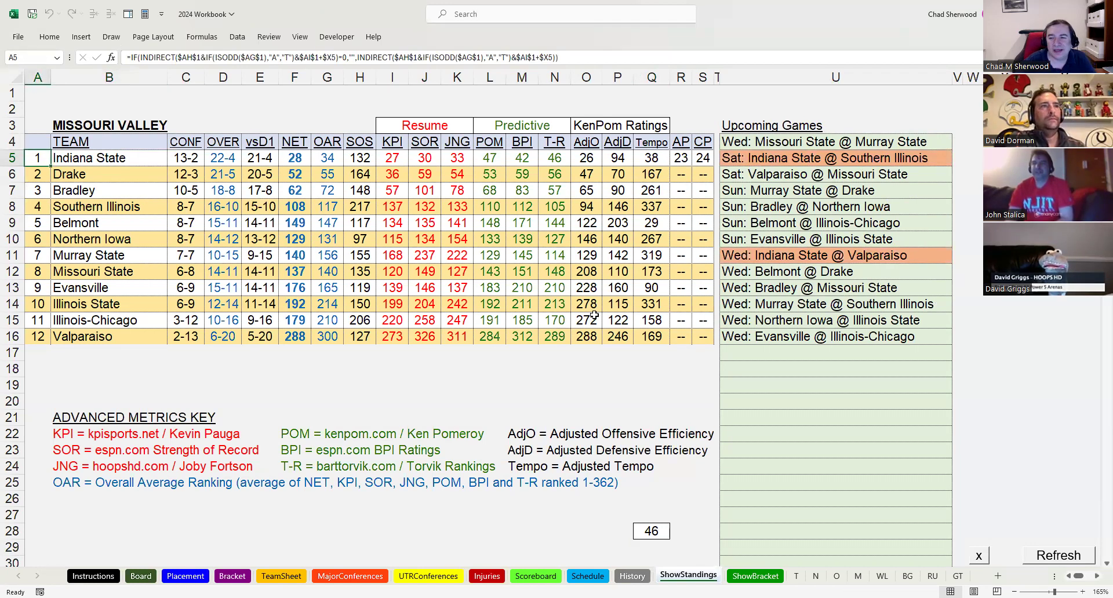
- Clear the Indiana State highlights and set Q28 to 47 to show the Northeast standings with the past week's results
left_click(978, 555)
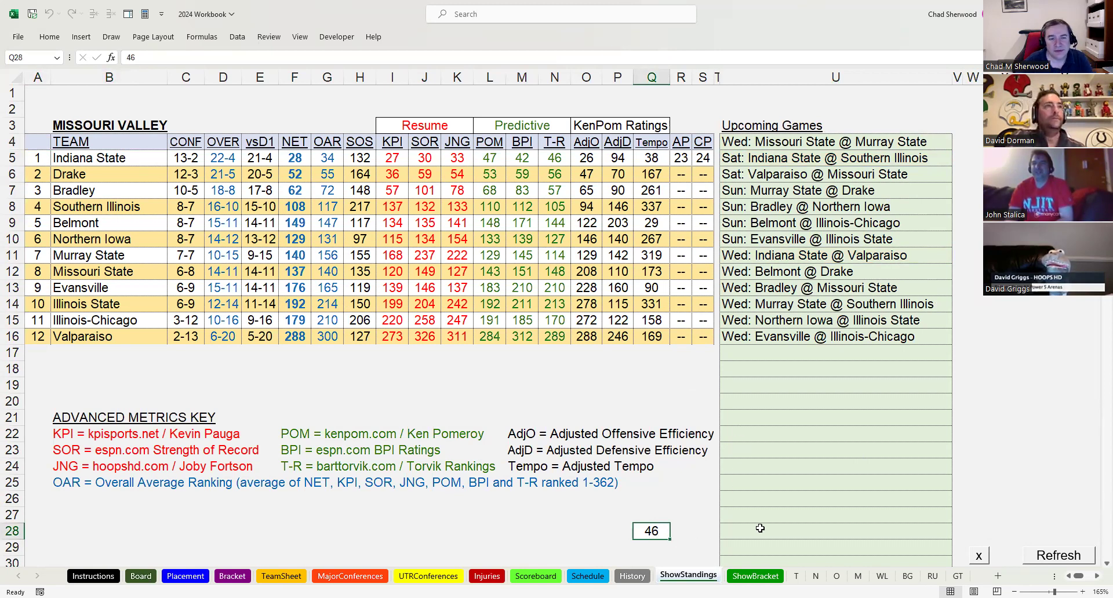
type("47")
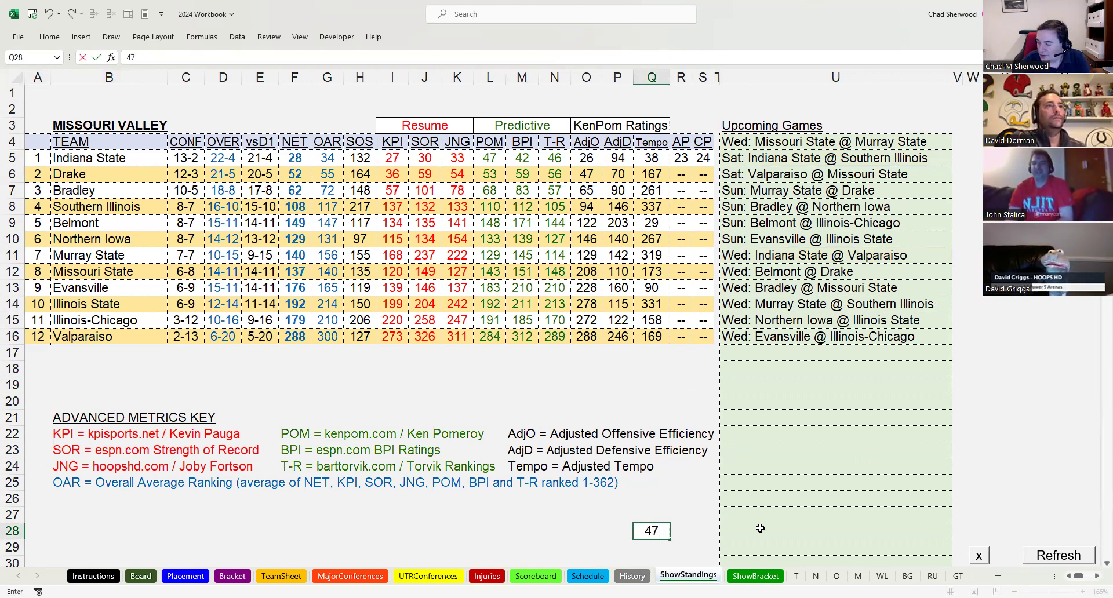
key("Return")
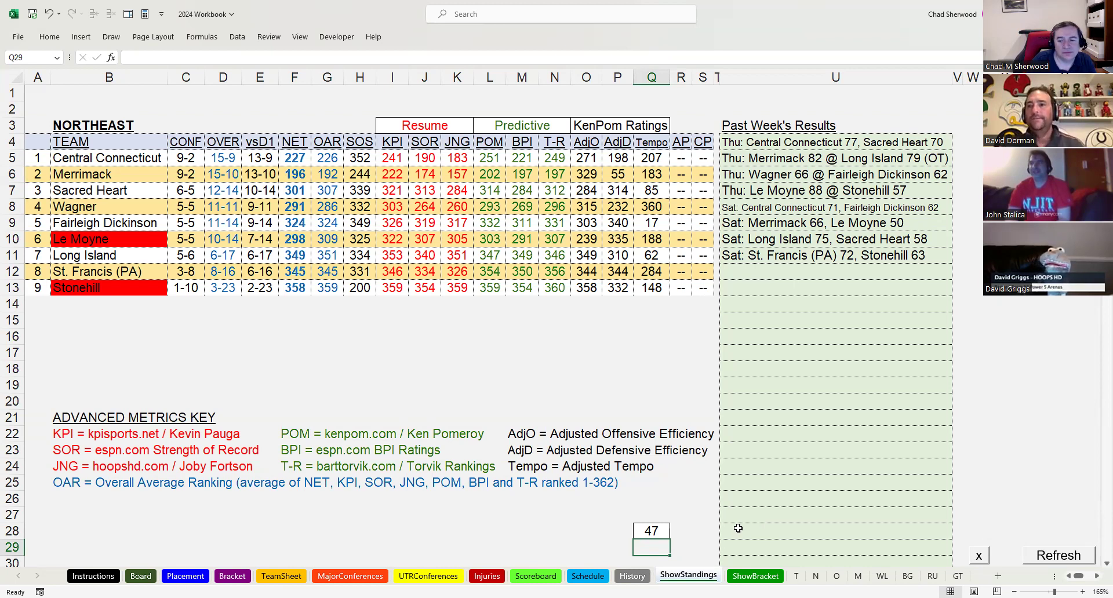
left_click(655, 531)
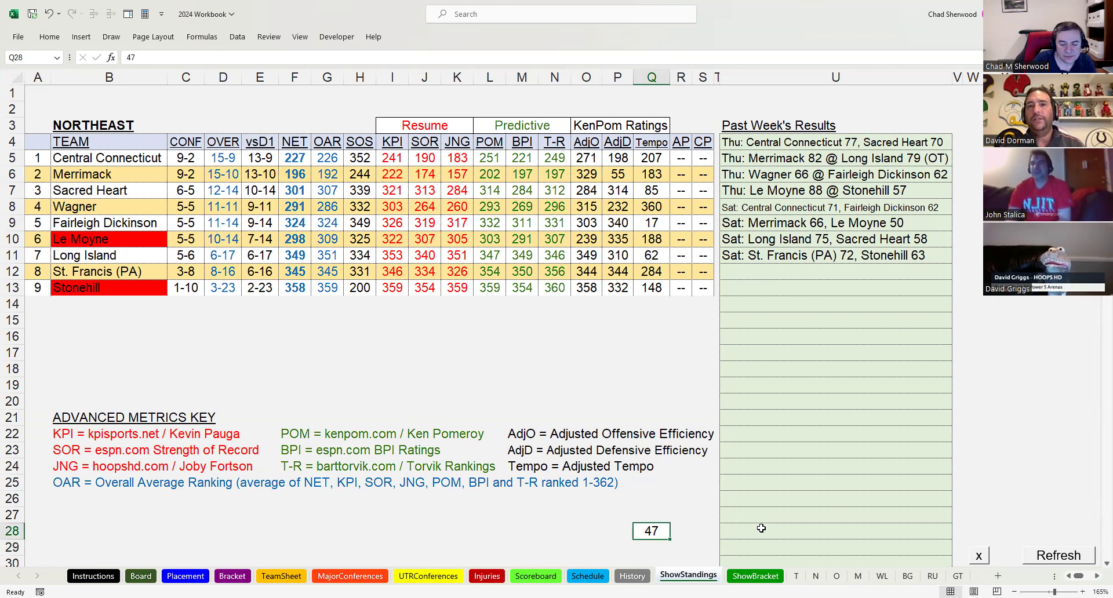
type("48")
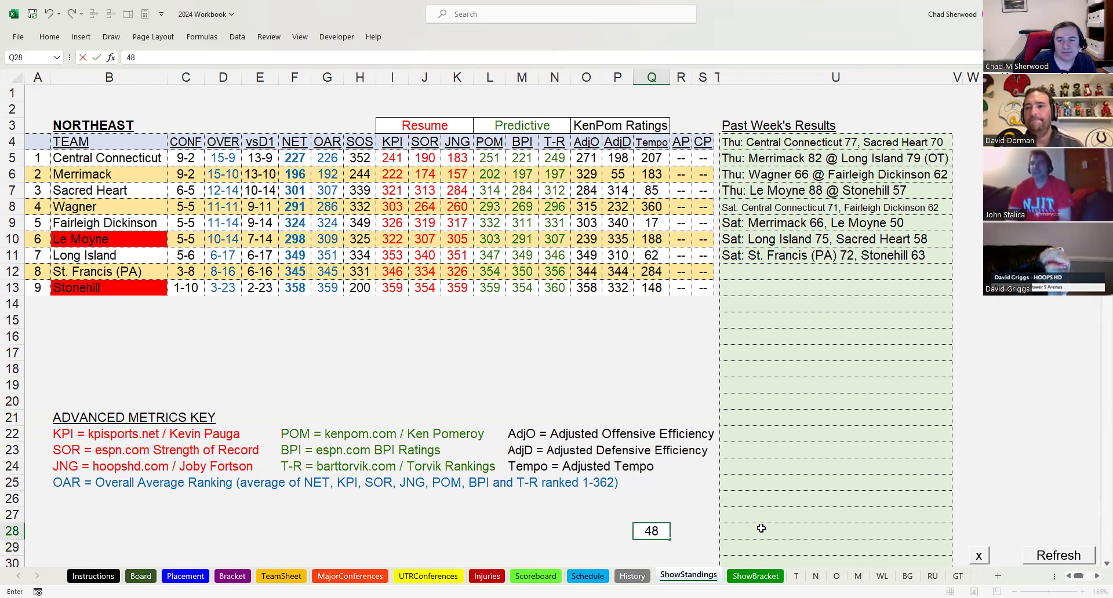
key("BackSpace")
type("7")
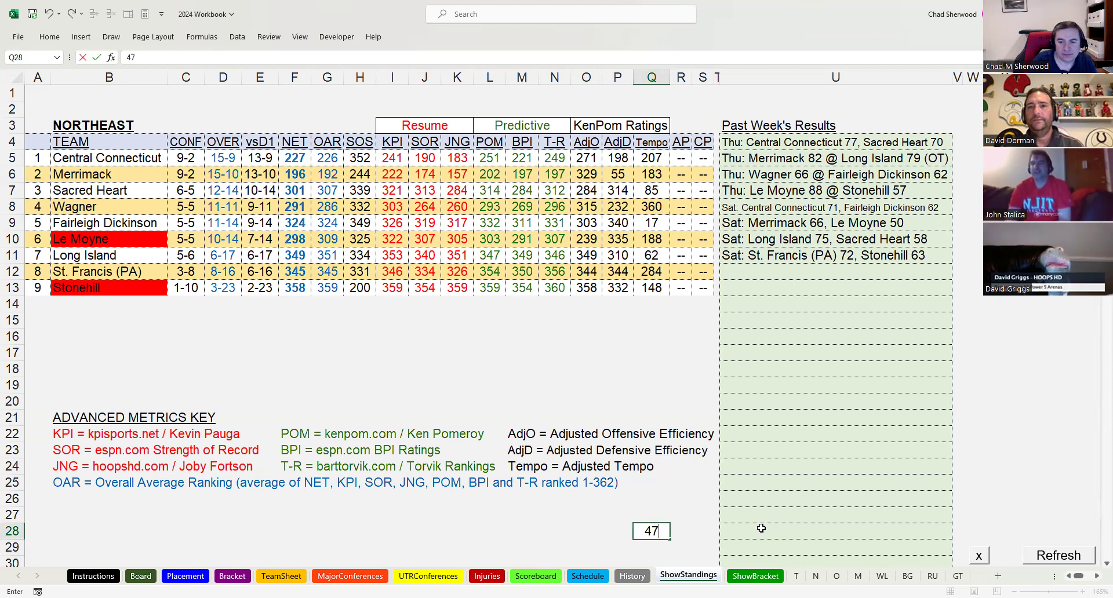
key("Return")
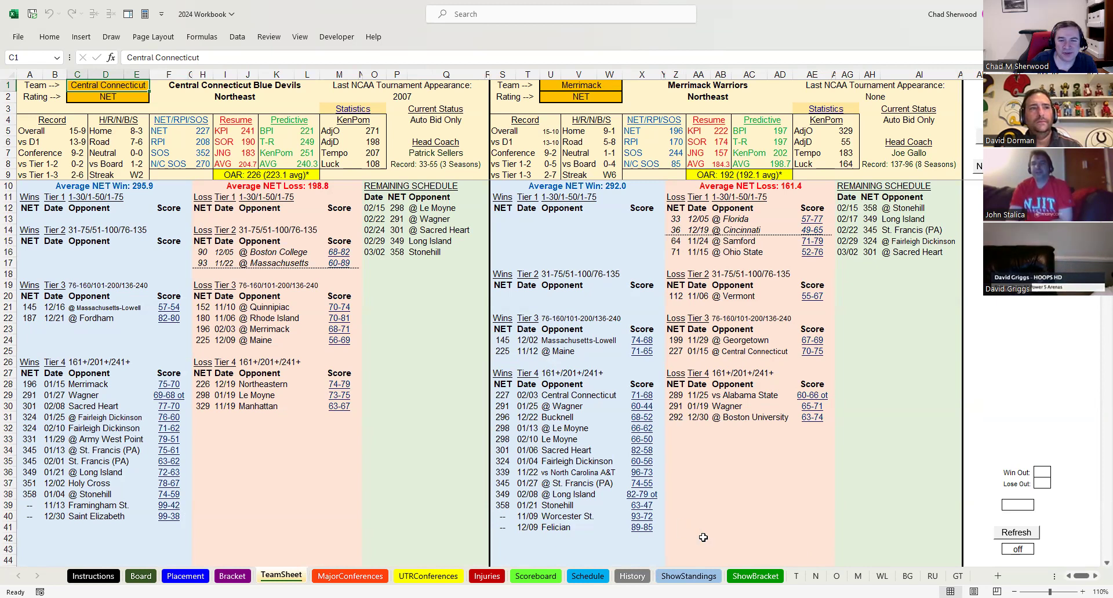
- Return to the ShowStandings sheet and set Q28 to 48 to show the Northeast's upcoming games
left_click(689, 576)
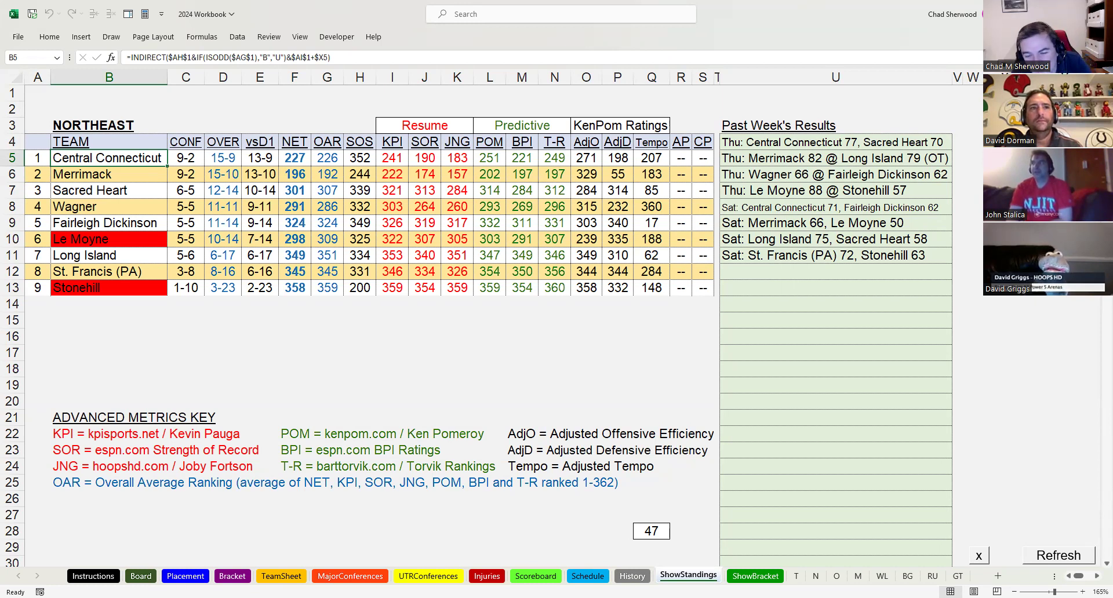
left_click(649, 530)
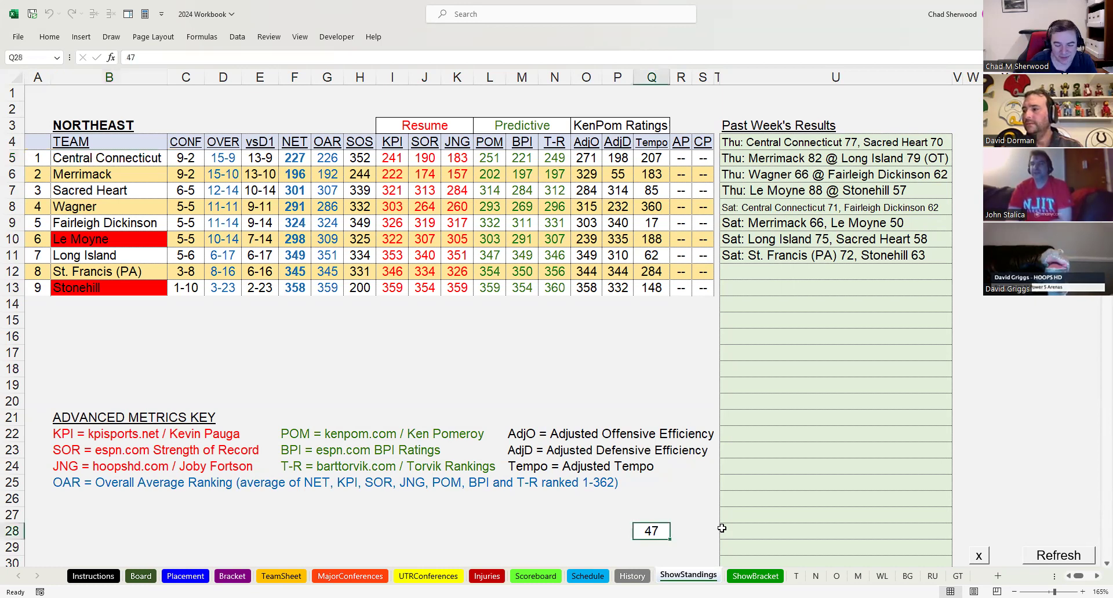
type("48")
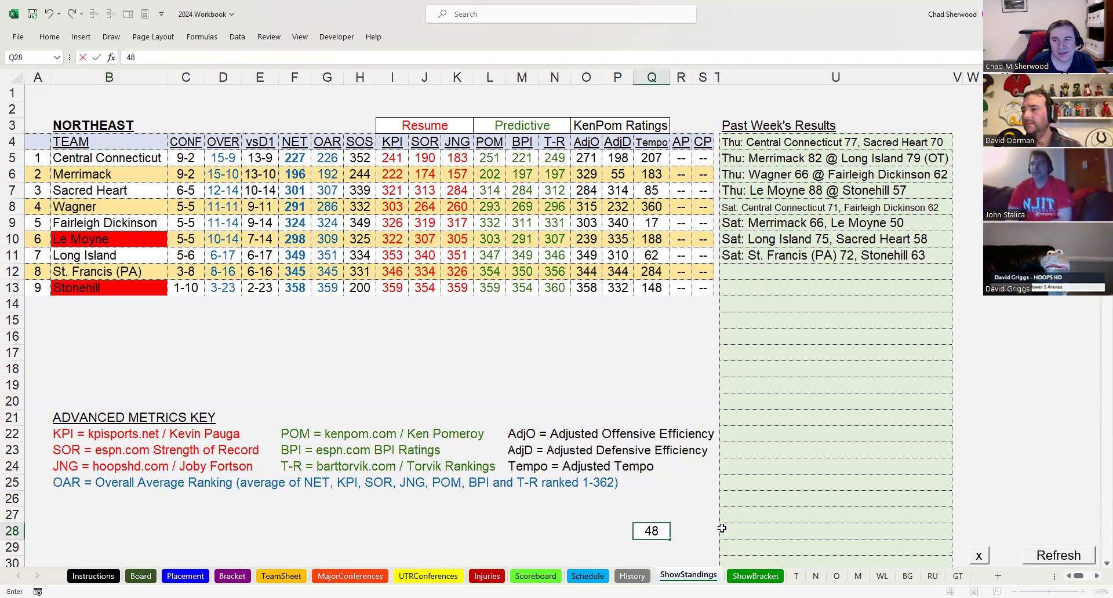
key("Return")
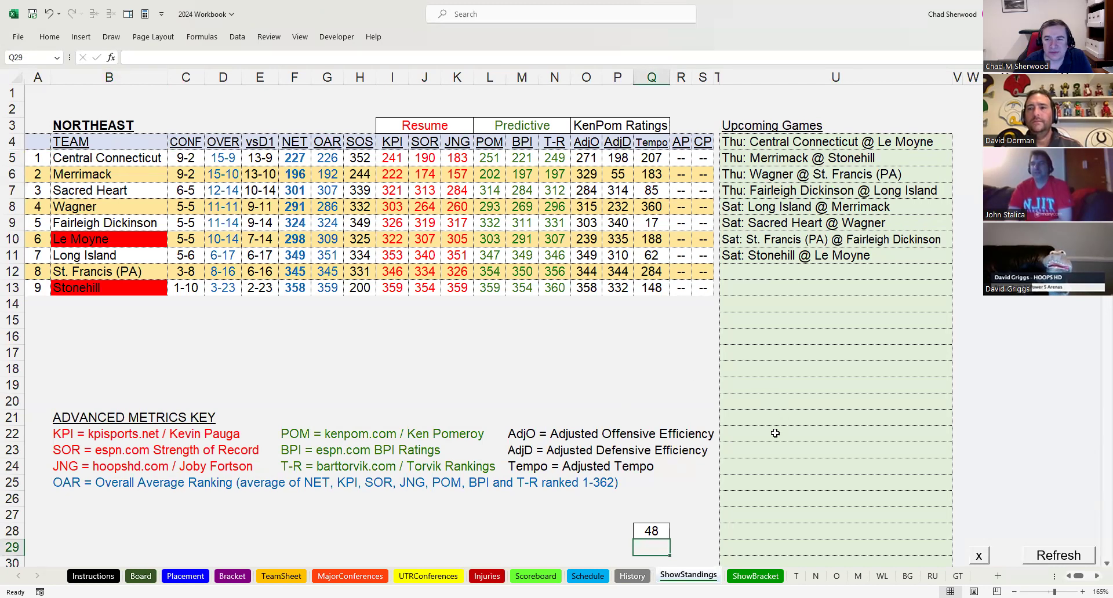
- Set Q28 to 49 to show the Ohio Valley standings with the past week's results, and select Morehead State
left_click(652, 530)
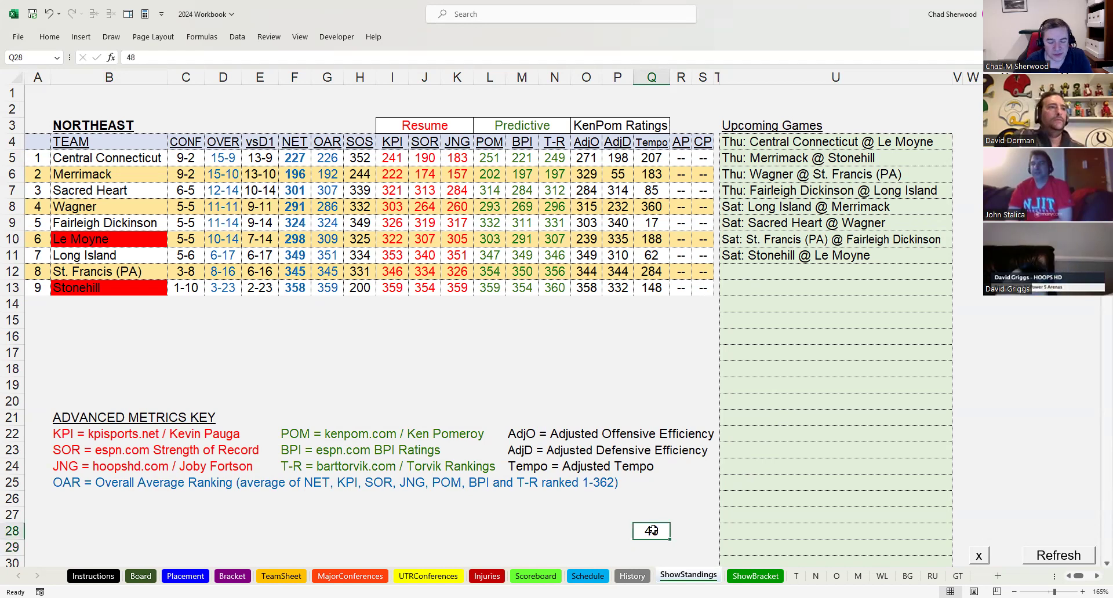
type("49")
key("Return")
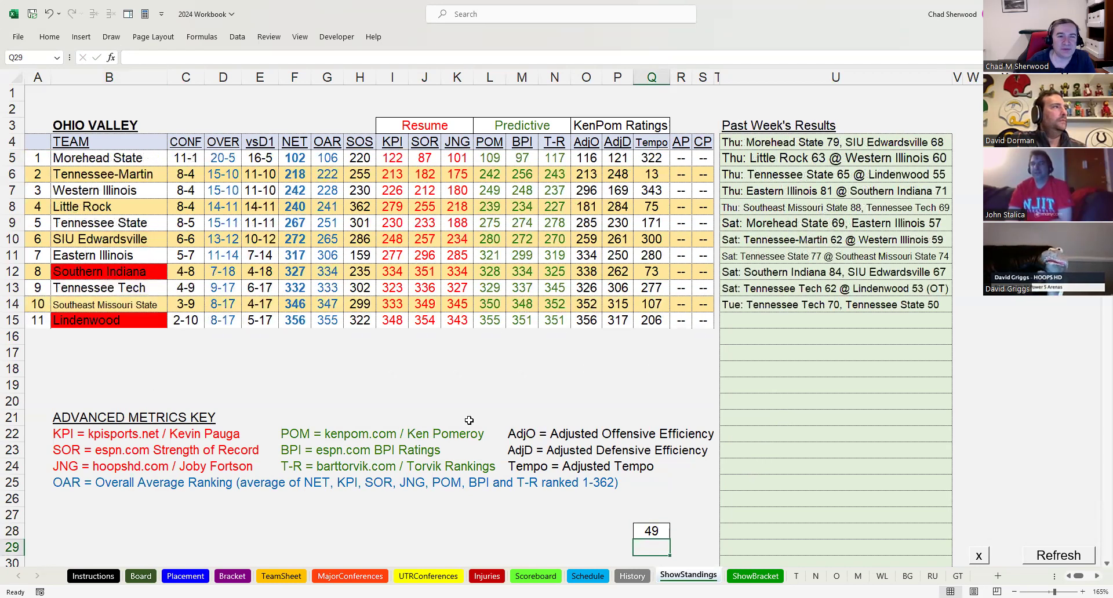
left_click(60, 157)
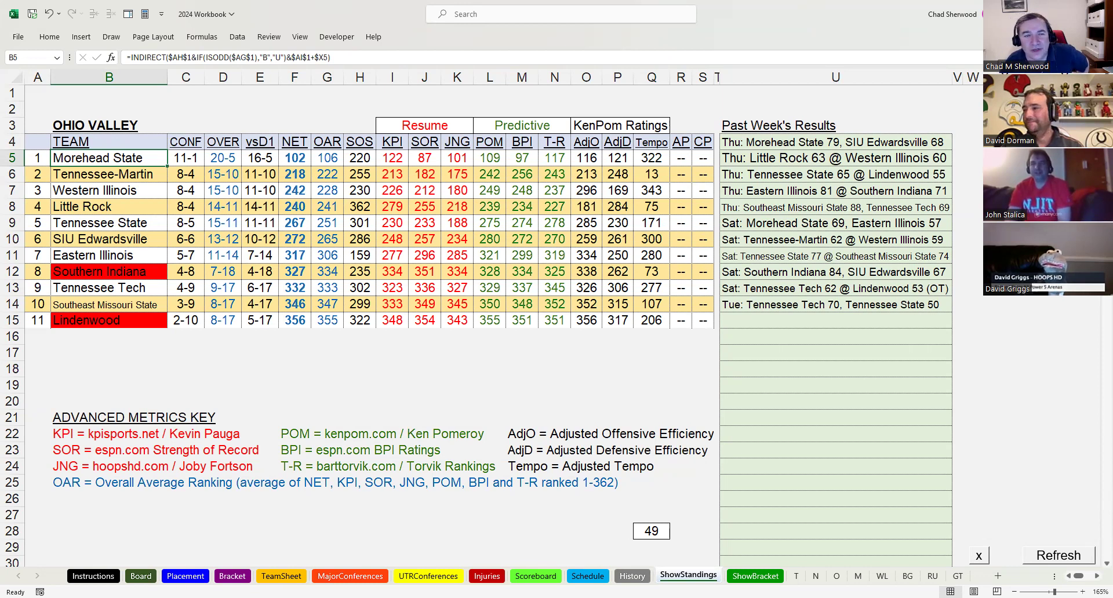
- Set Q28 to 50 to show the Ohio Valley's upcoming games
left_click(652, 532)
type("50")
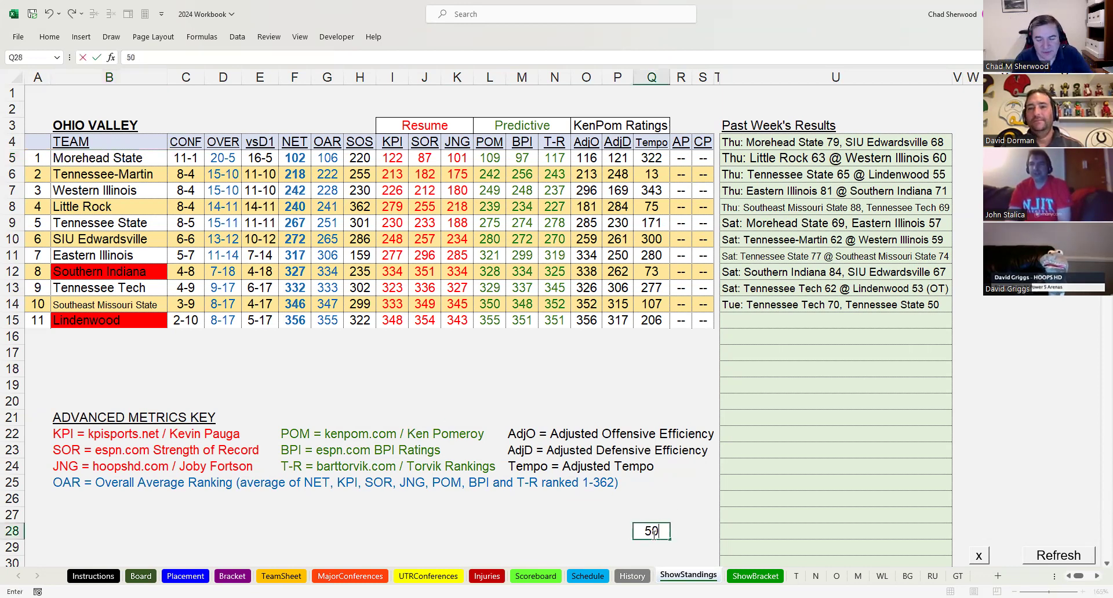
key("Return")
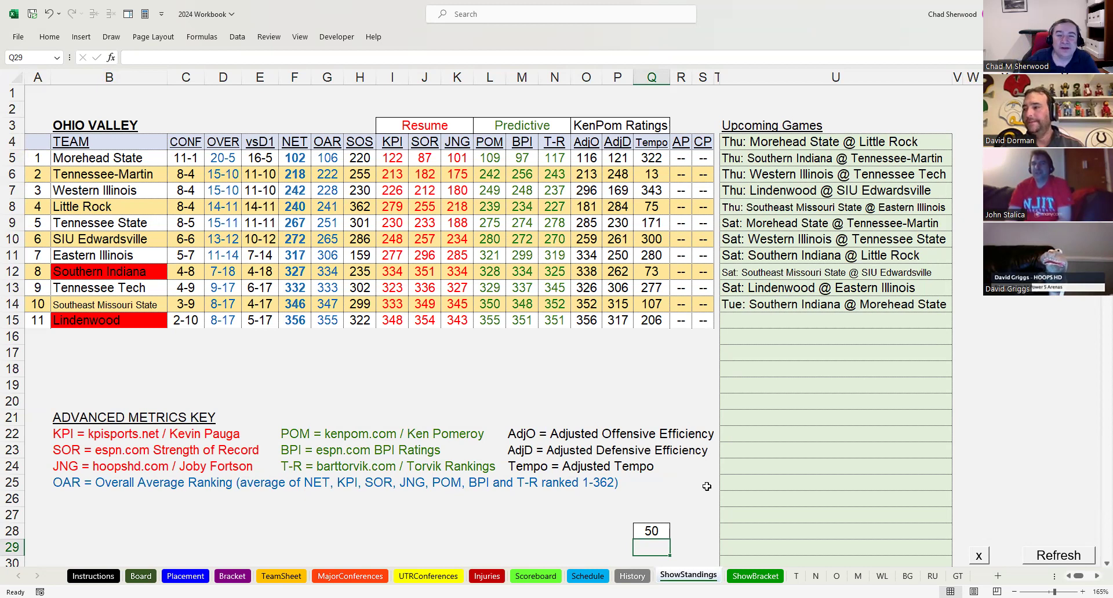
- Set Q28 to 51 to show the Patriot League standings with the past week's results
left_click(654, 532)
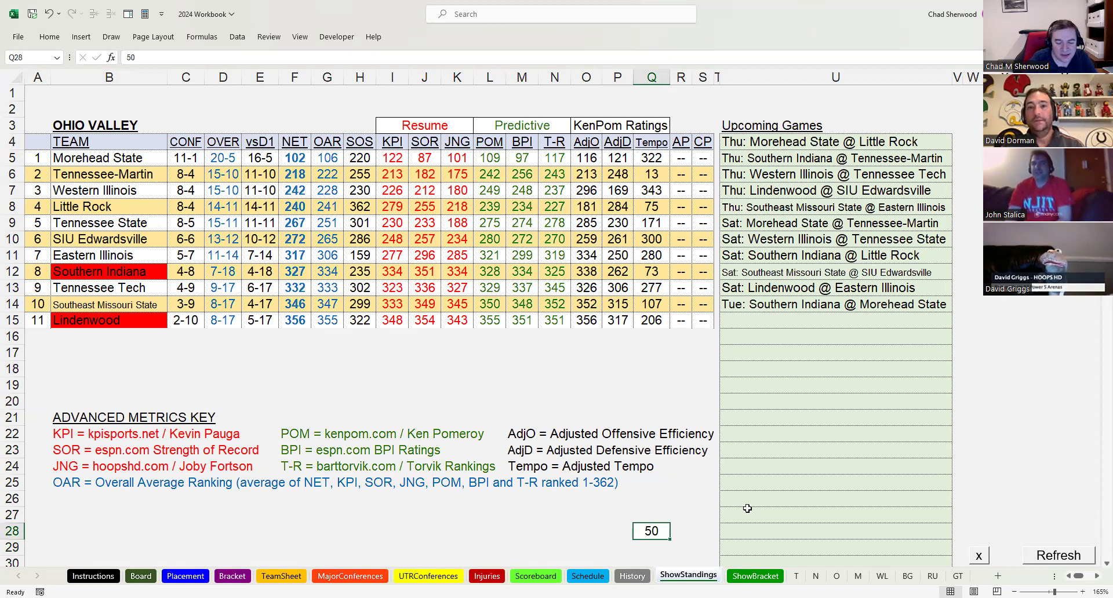
type("51")
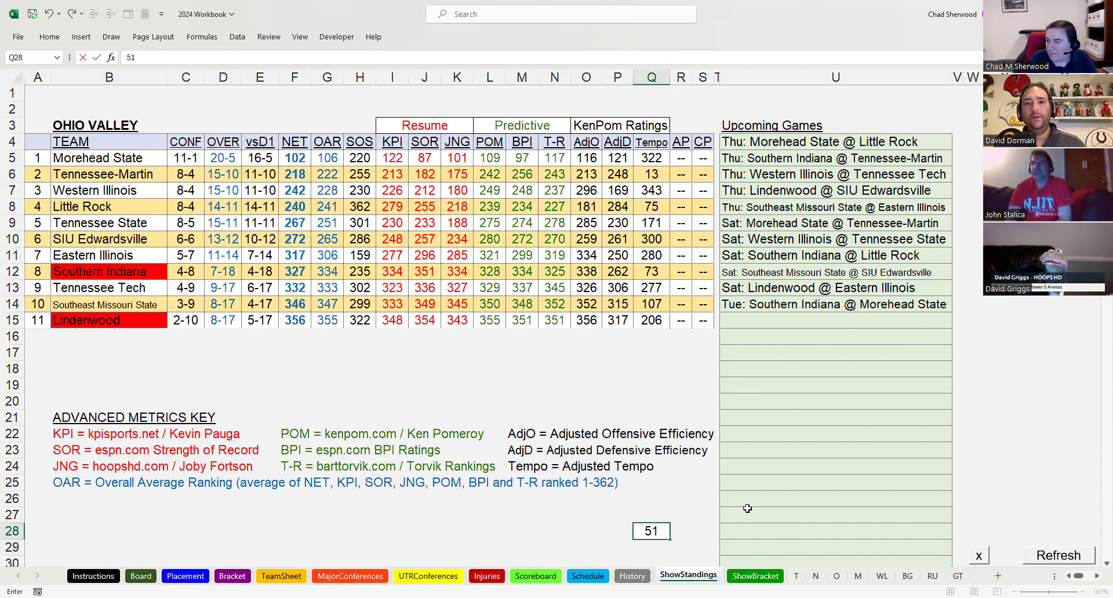
key("Return")
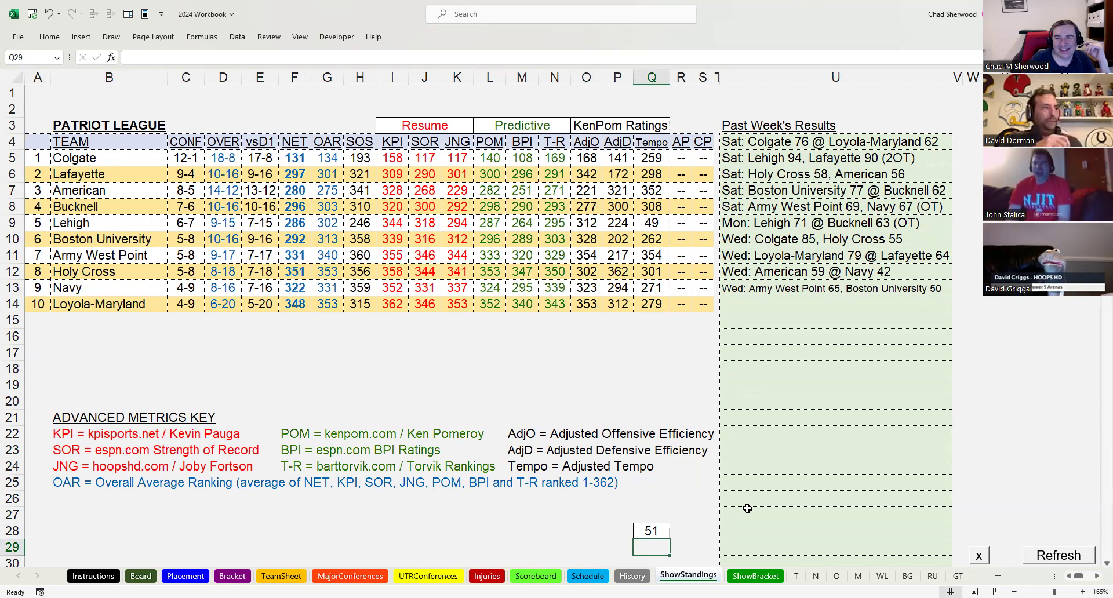
- Highlight the Loyola-Maryland at Lafayette result, clear it, and highlight the Army West Point–Navy and Lehigh–Lafayette overtime results
left_click(829, 259)
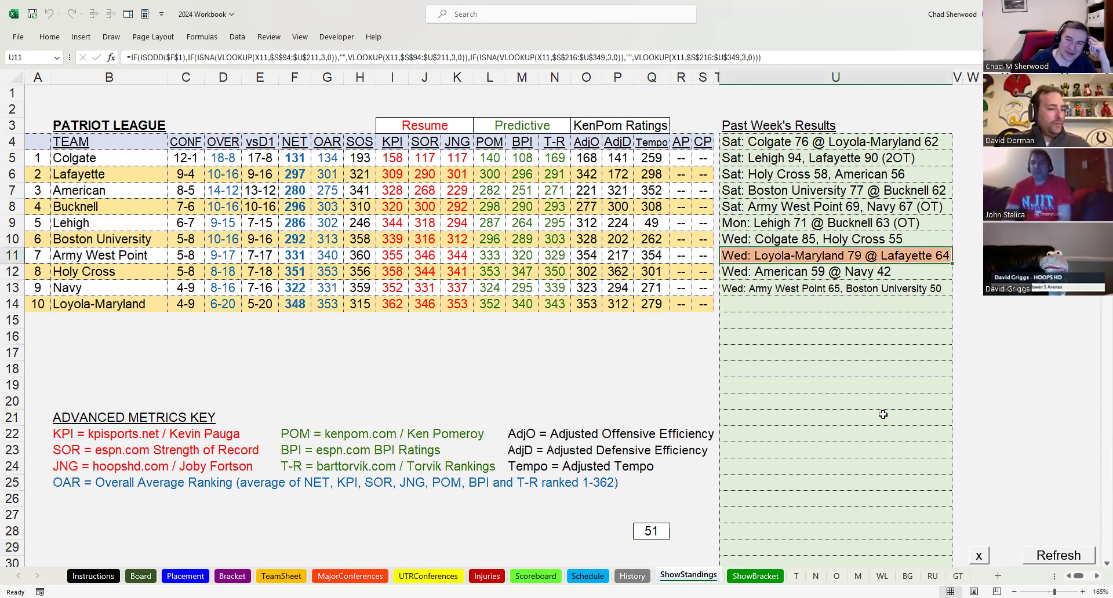
left_click(979, 557)
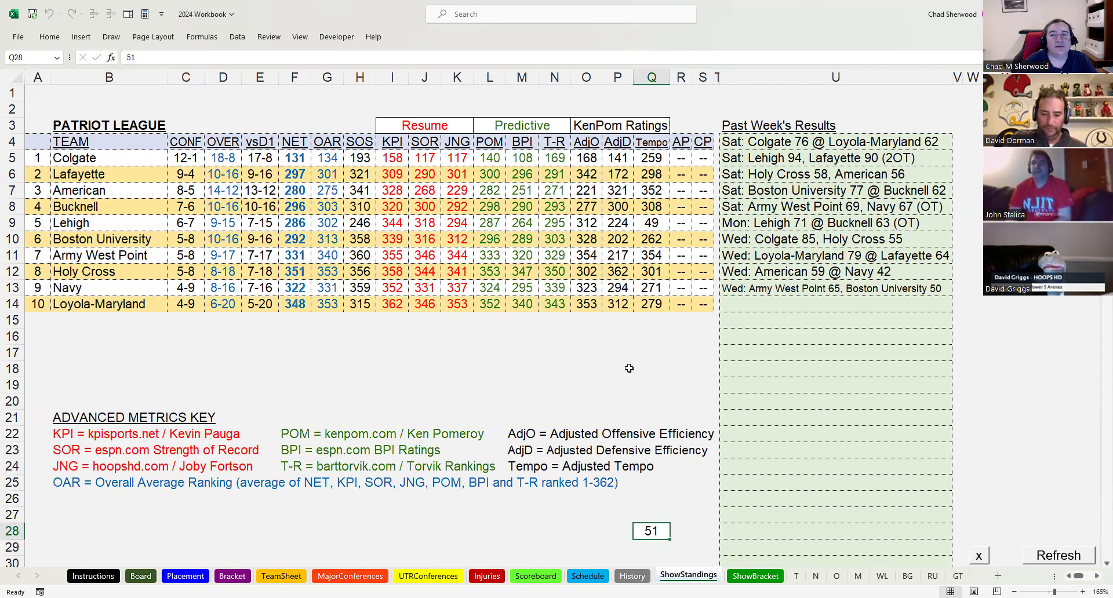
left_click(776, 206)
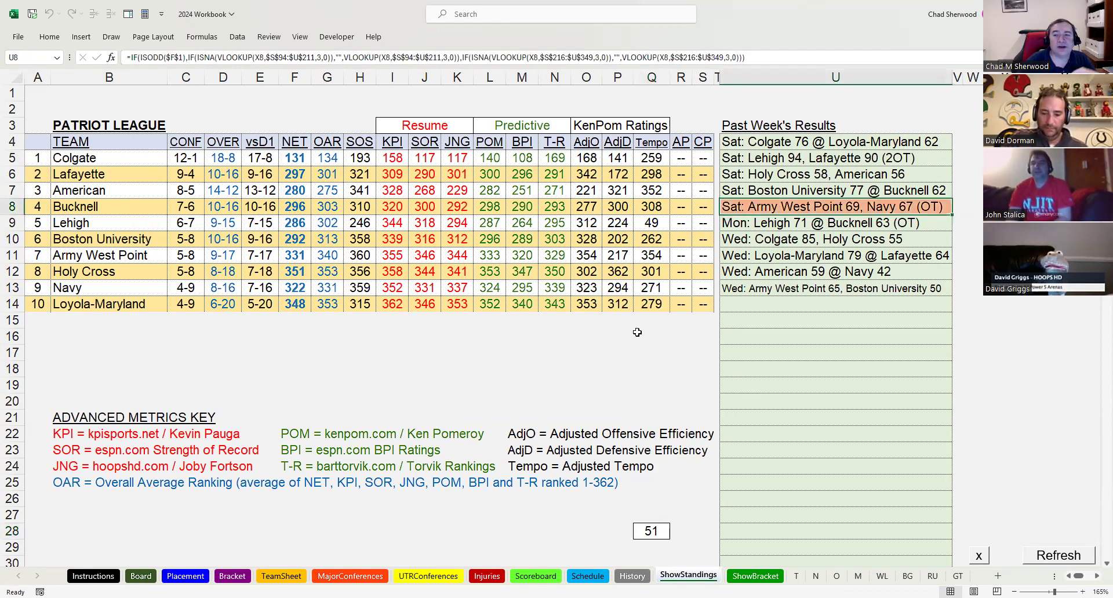
key("Up")
key("Up")
key("Up")
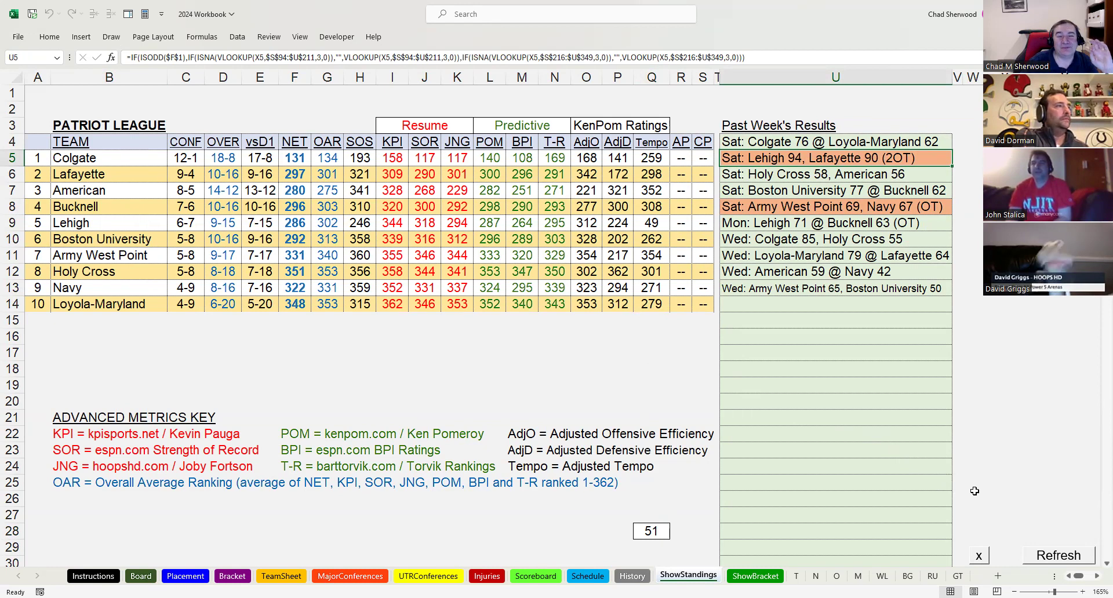
- Clear the highlighted results and set Q28 to 52 to show the Patriot League's upcoming games, with Colgate's games highlighted
left_click(979, 556)
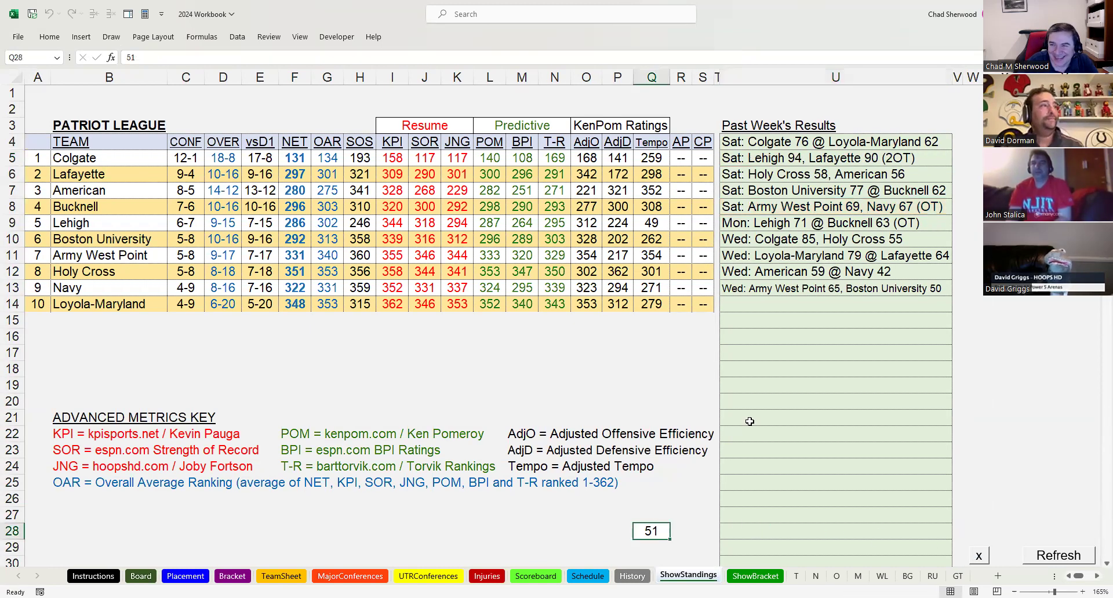
type("52")
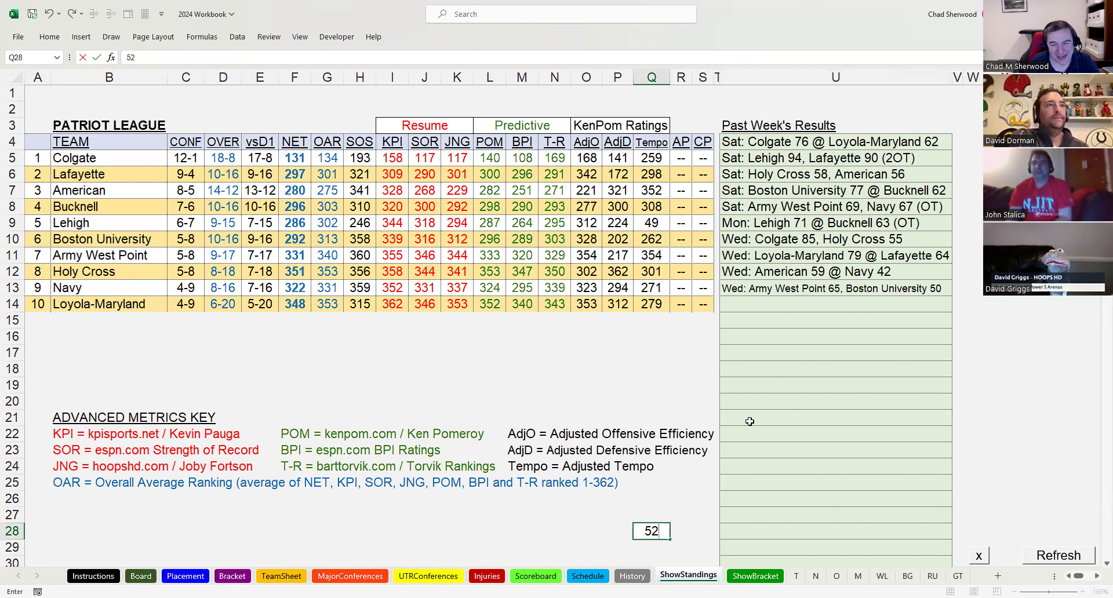
key("Return")
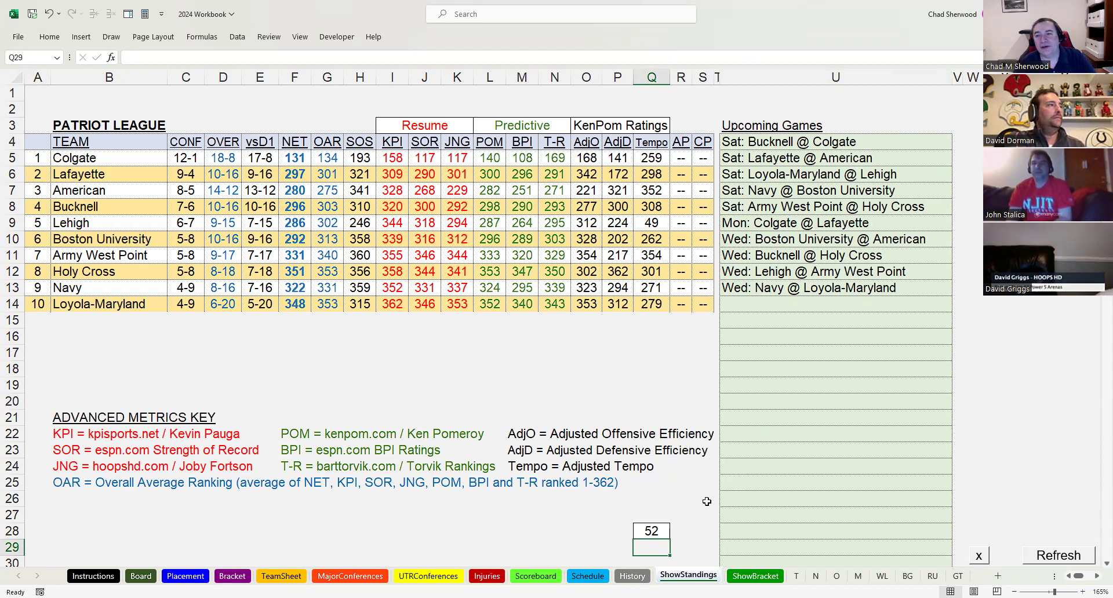
left_click(38, 158)
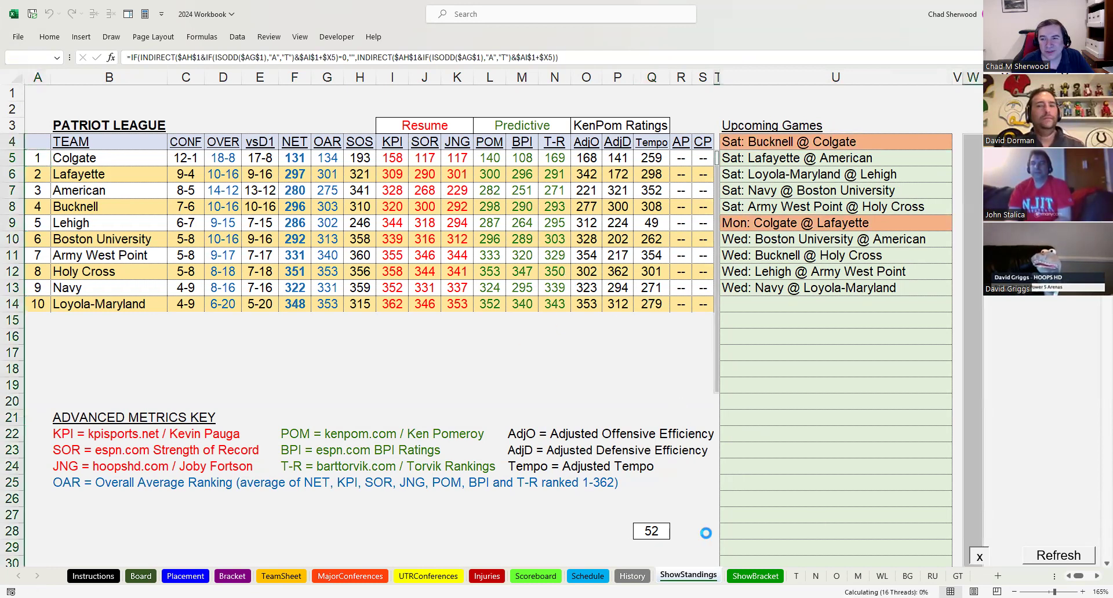
- Set Q28 to 53 to show the Southern Conference standings with the past week's results
left_click(654, 531)
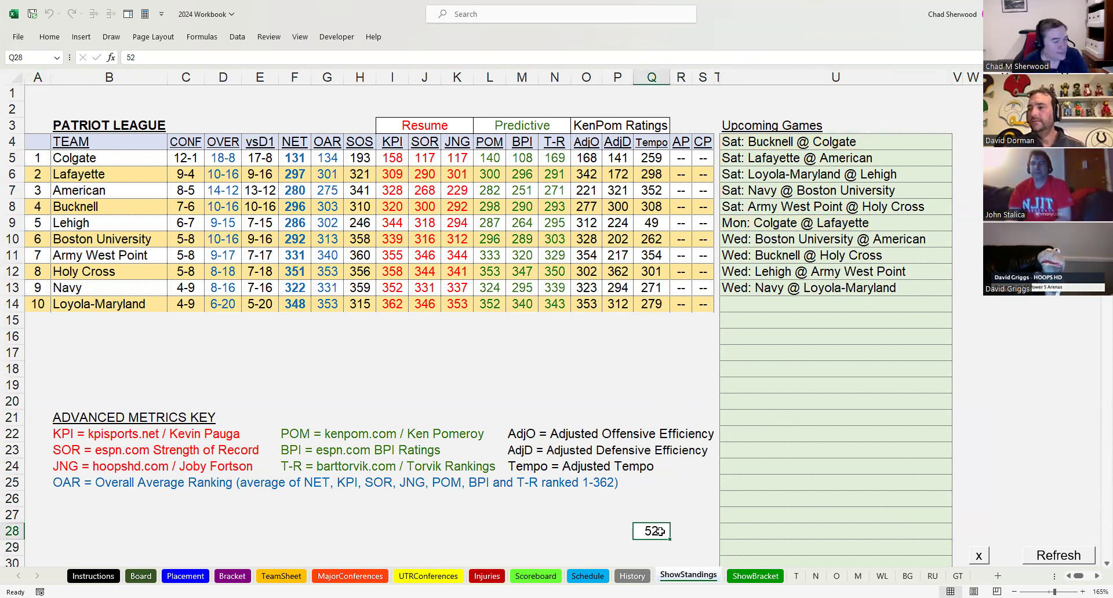
type("53")
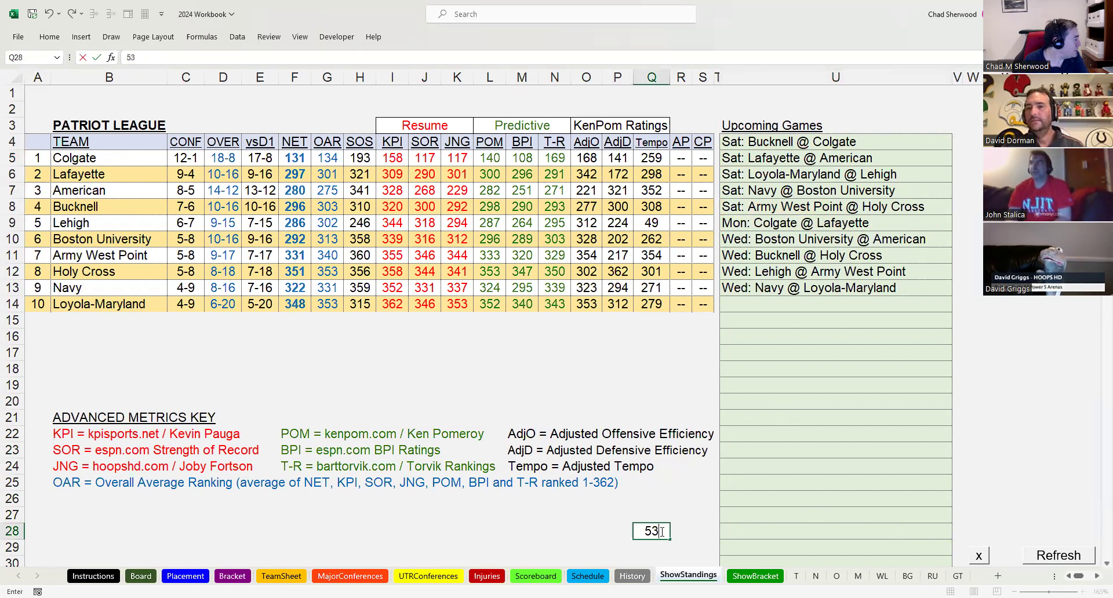
key("Return")
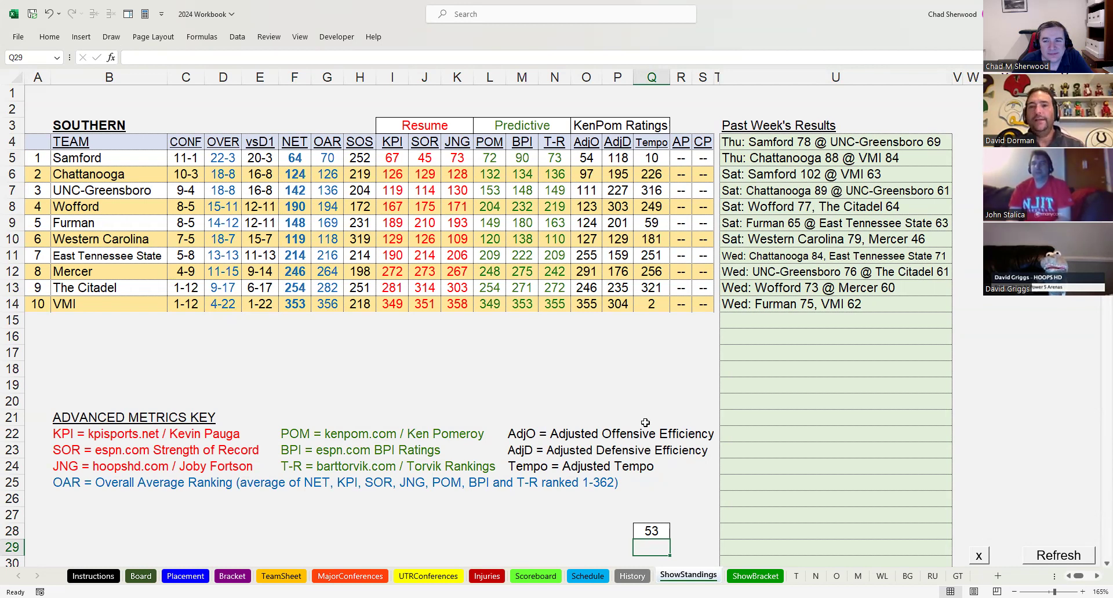
- Open Samford's team sheet from the Southern standings to review it, and return to the ShowStandings sheet
left_click(660, 531)
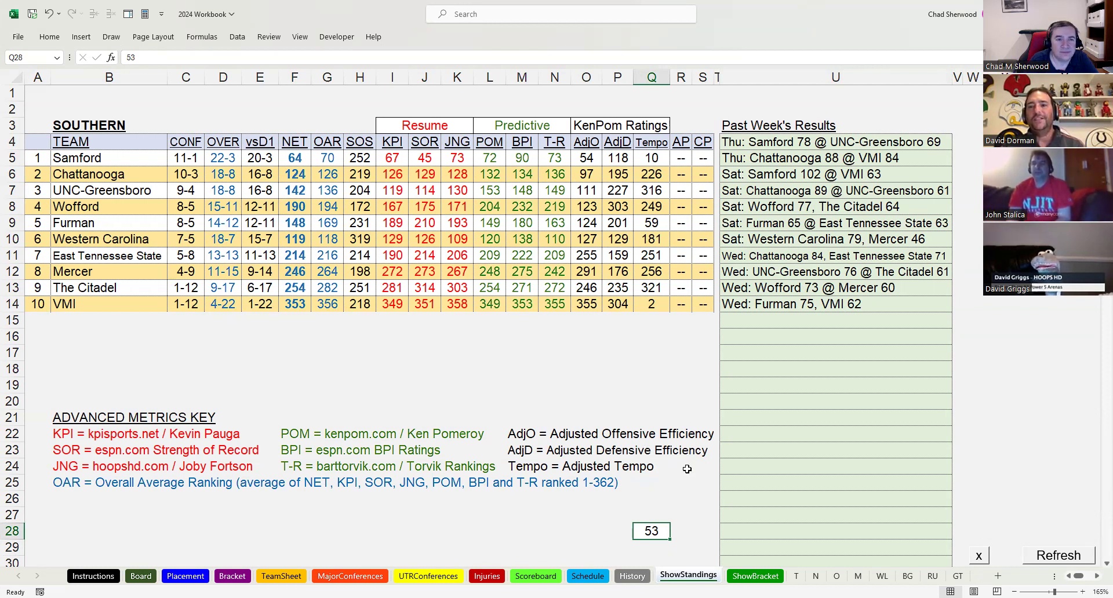
left_click(88, 160)
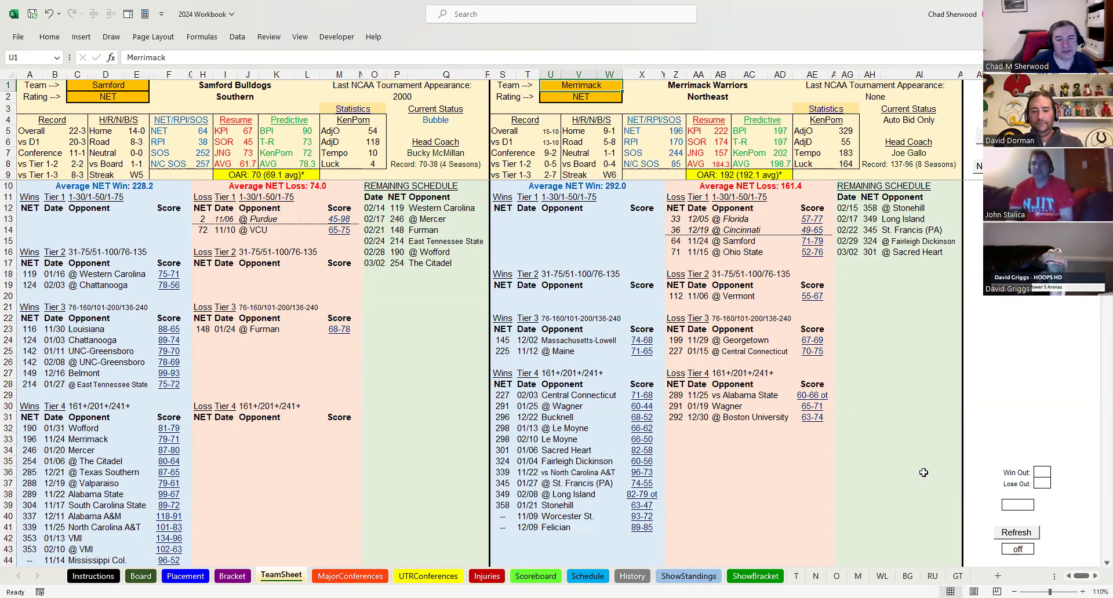
left_click(713, 575)
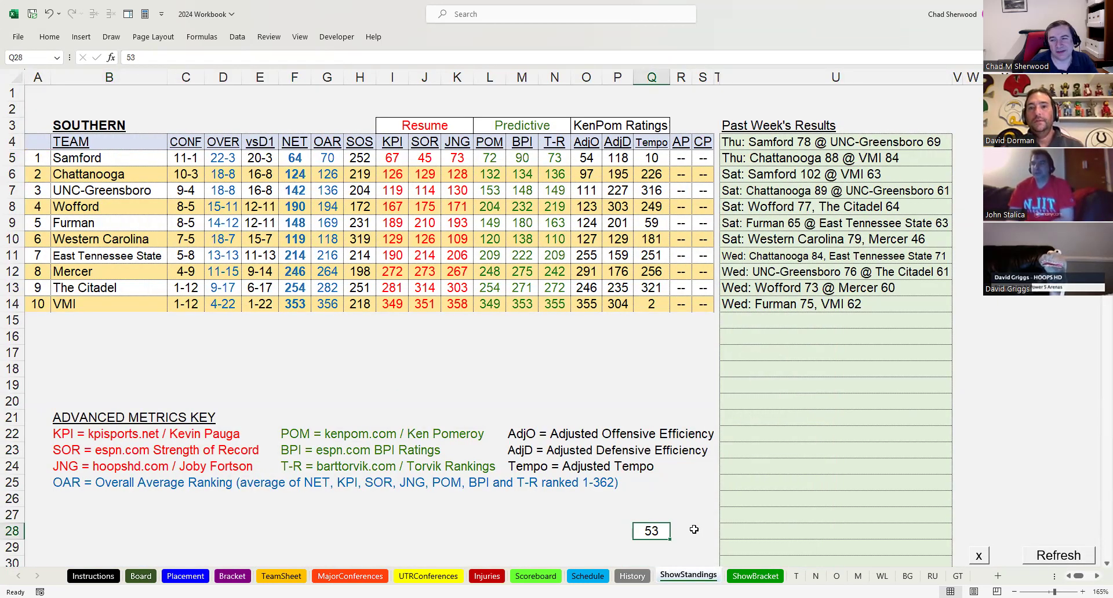
- Set Q28 to 54 to show the Southern Conference's upcoming games, and highlight Samford's games
type("54")
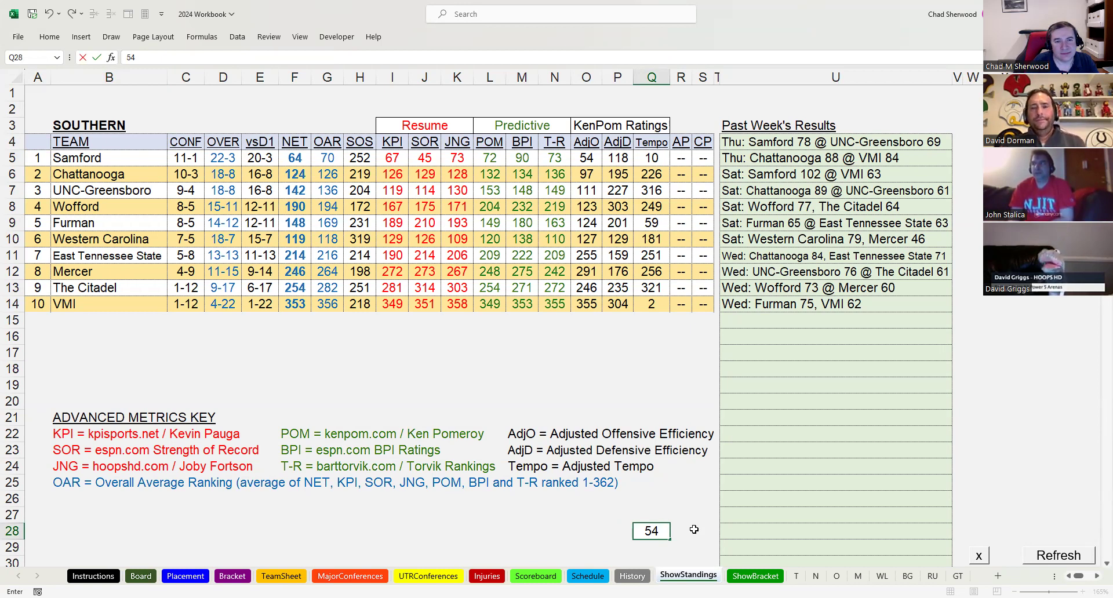
key("Return")
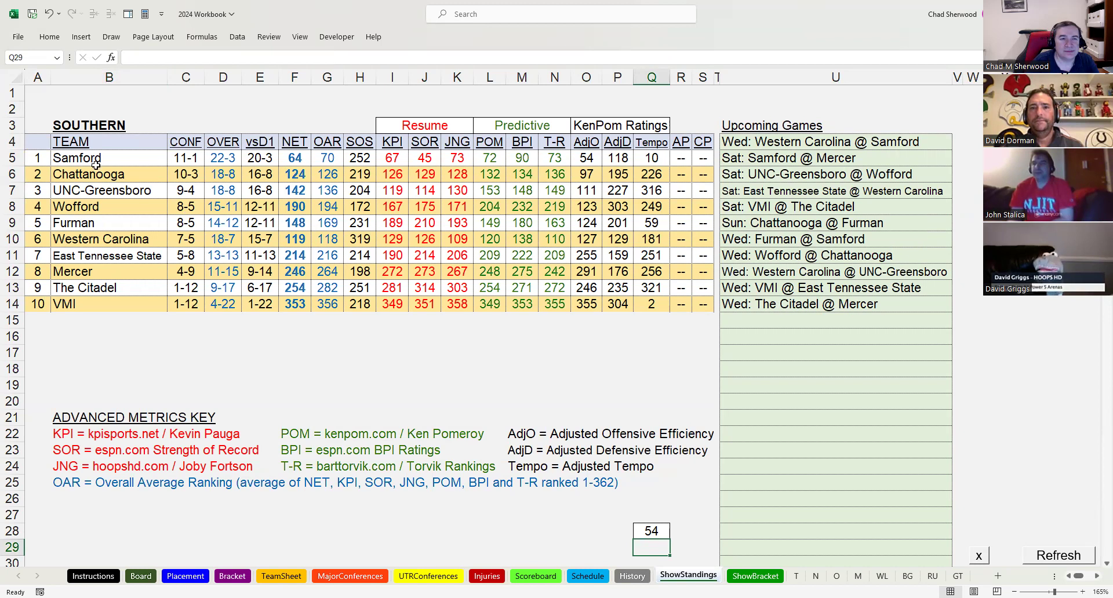
left_click(42, 157)
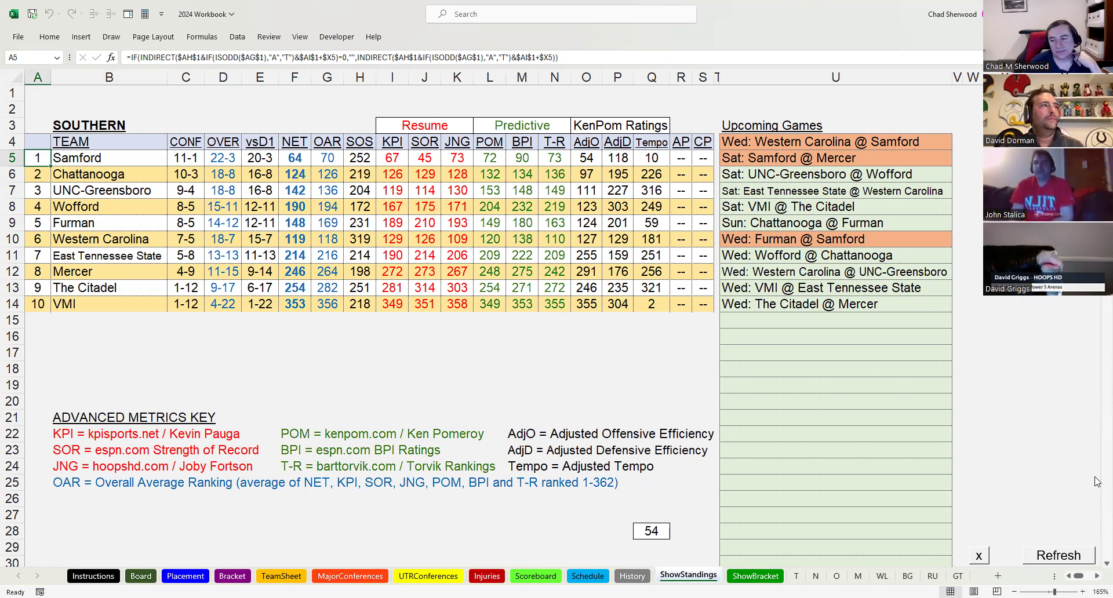
left_click(1066, 565)
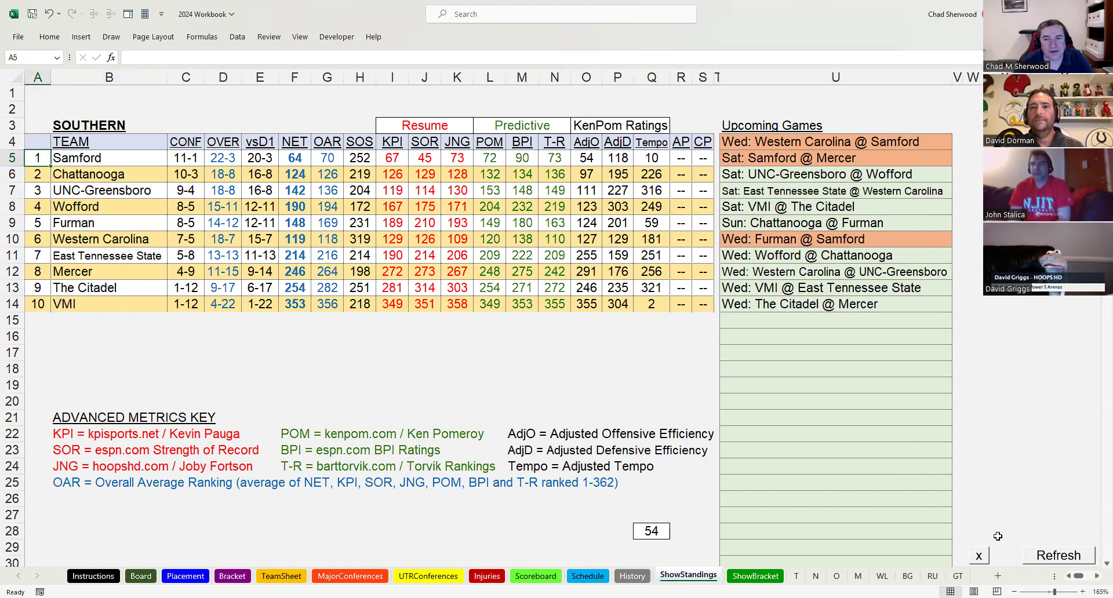
- Clear the Samford highlights and set Q28 to 55 to show the Southland standings with the past week's results
left_click(979, 555)
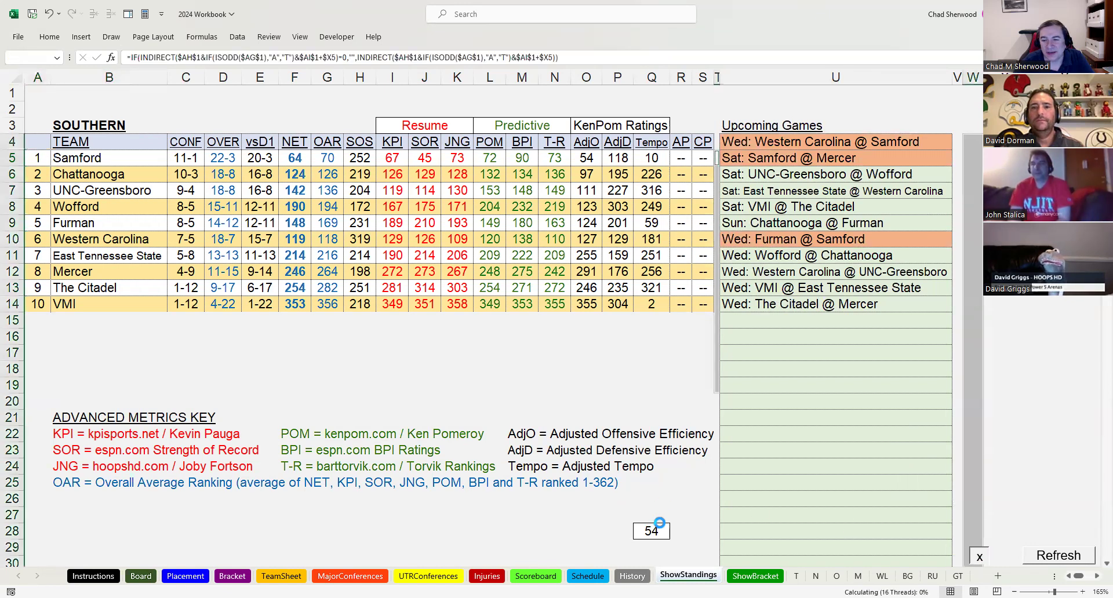
left_click(663, 534)
type("55")
key("Return")
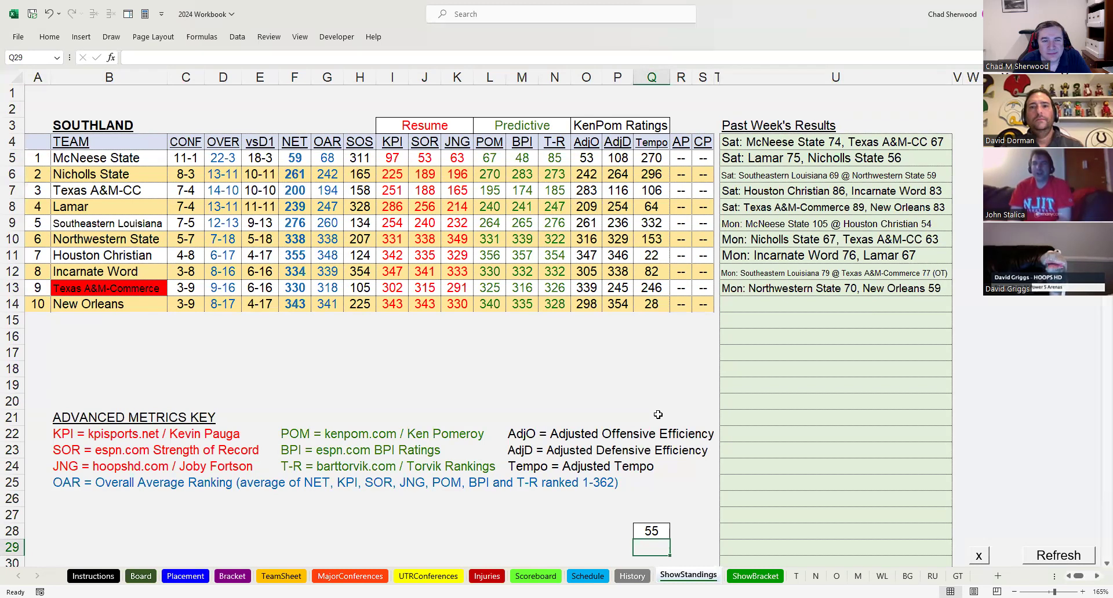
- Set Q28 to 56 to show the Southland's upcoming games, and briefly highlight McNeese State's game at Nicholls State before clearing it
left_click(652, 530)
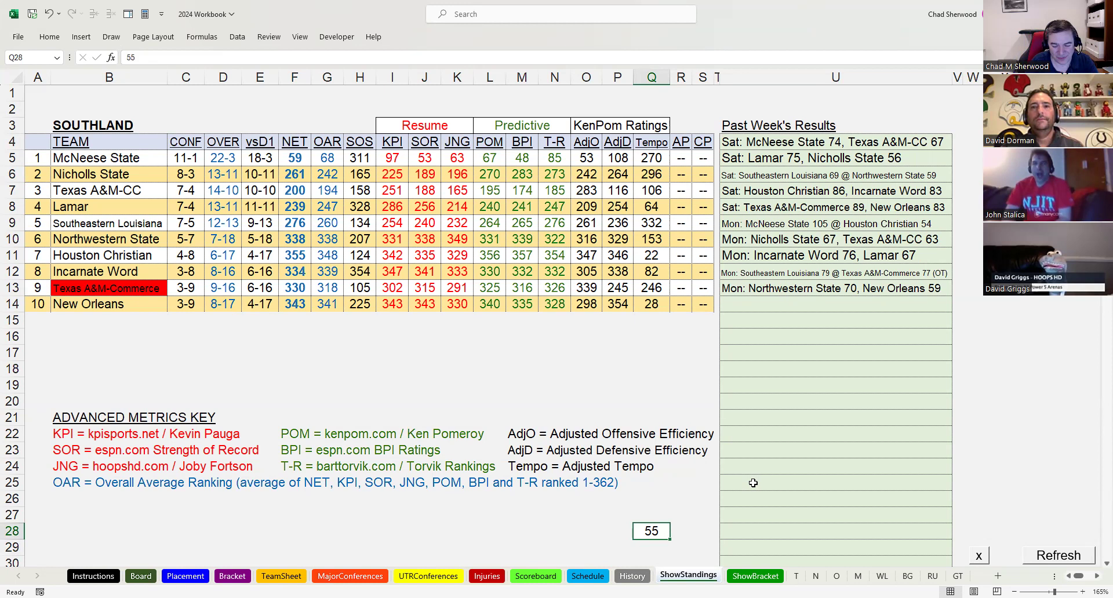
type("56")
key("Return")
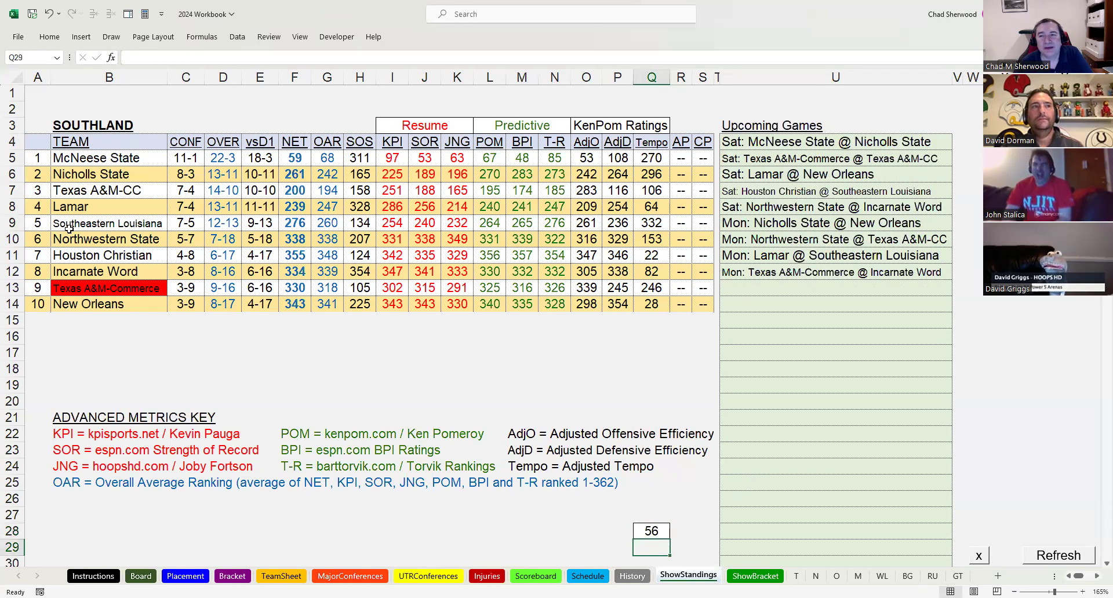
left_click(42, 163)
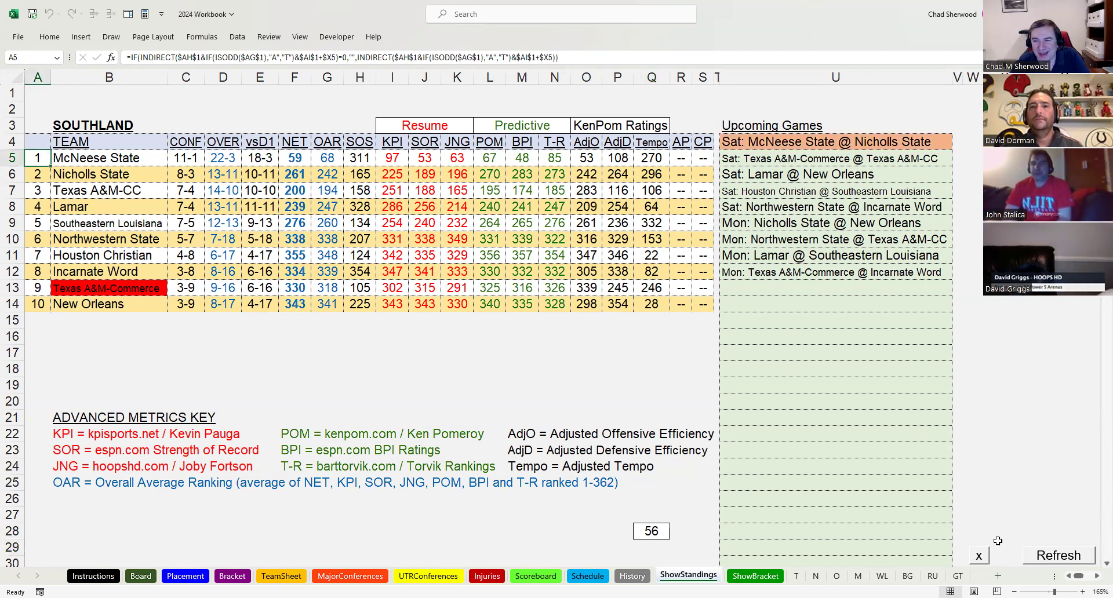
left_click(979, 556)
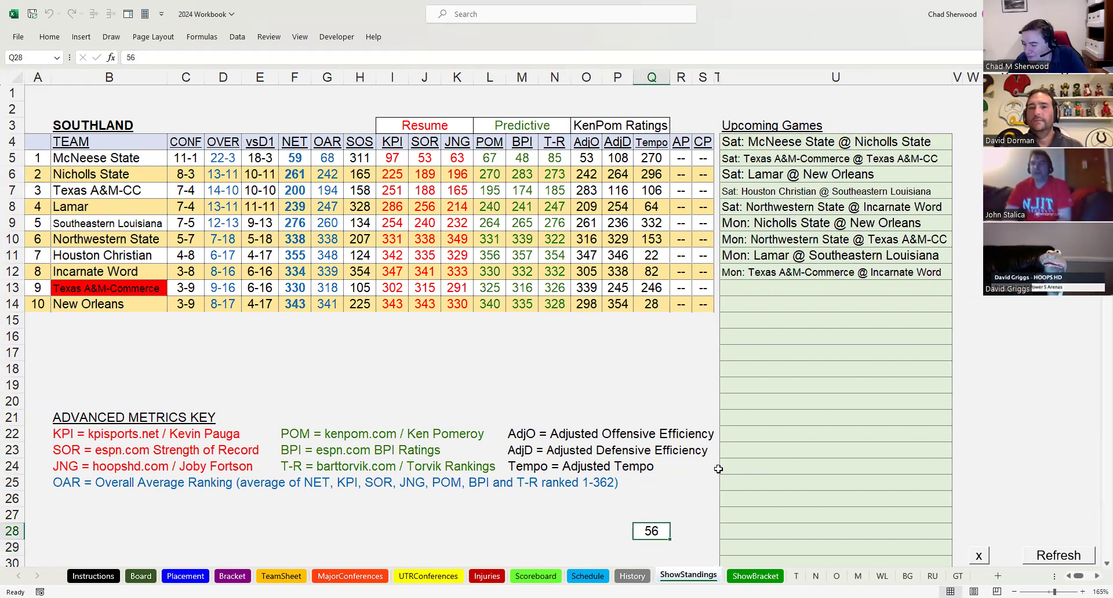
- Set Q28 to 57 to show the SWAC standings with the past week's results, and highlight Bethune-Cookman's results
type("57")
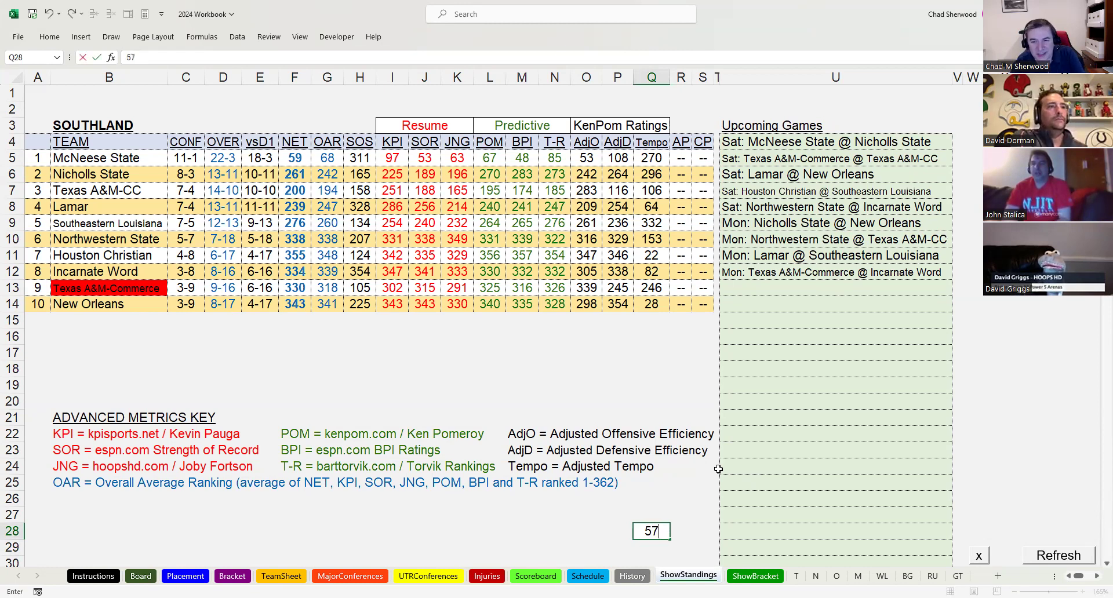
key("Return")
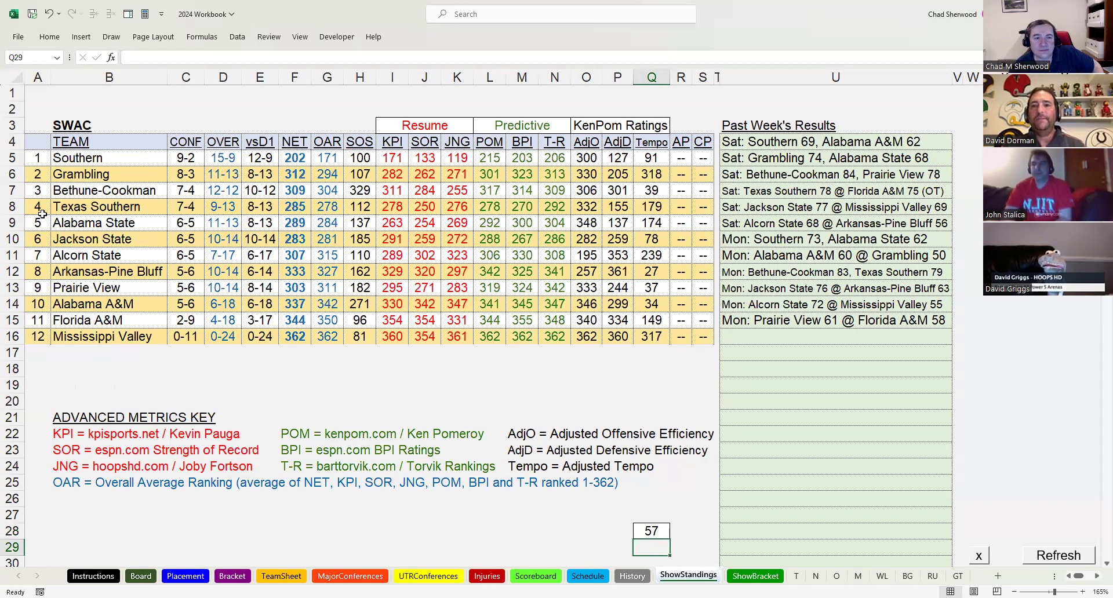
left_click(38, 191)
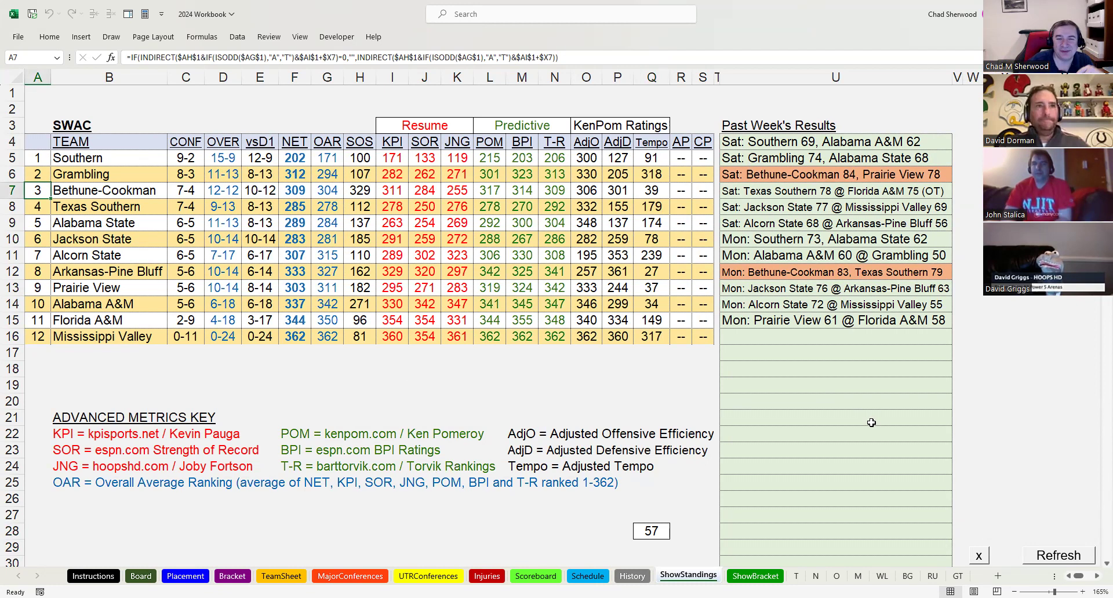
- Clear the Bethune-Cookman highlights and set Q28 to 58 to show the SWAC's upcoming games
left_click(984, 557)
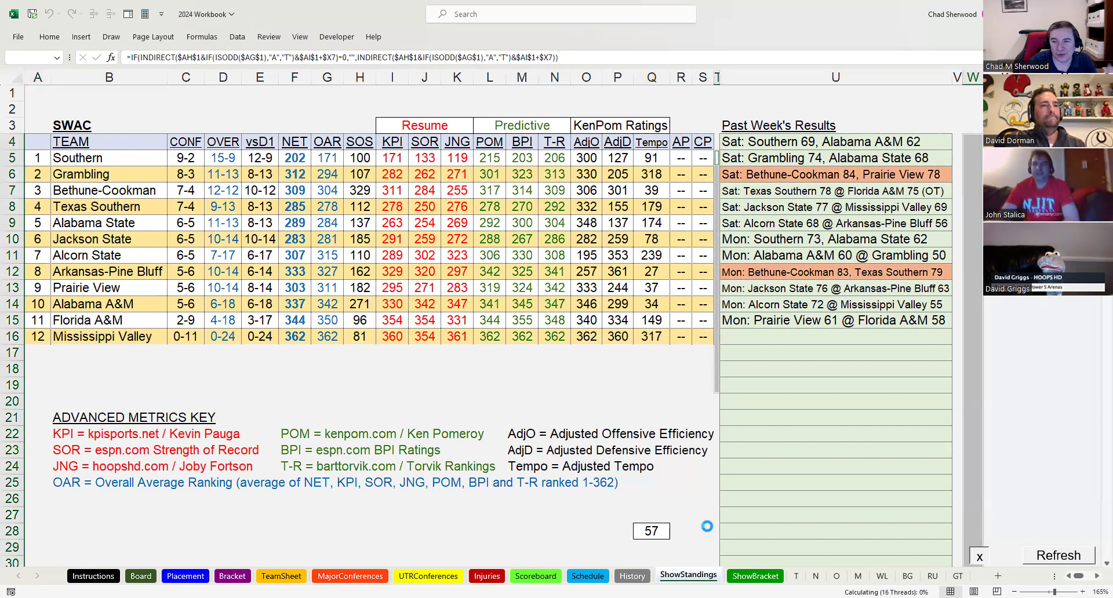
left_click(663, 528)
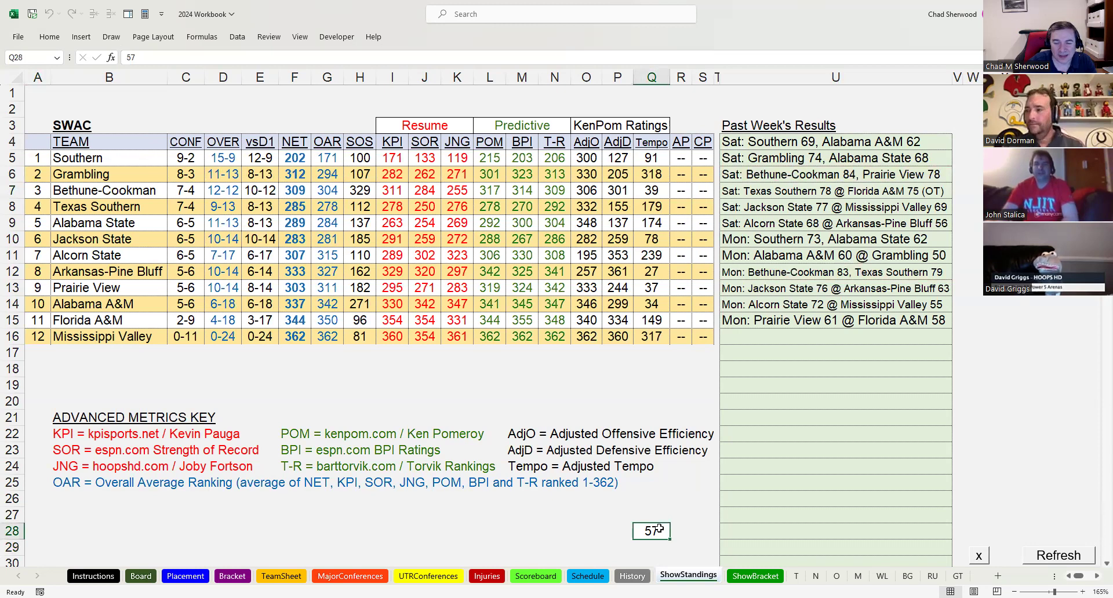
type("58")
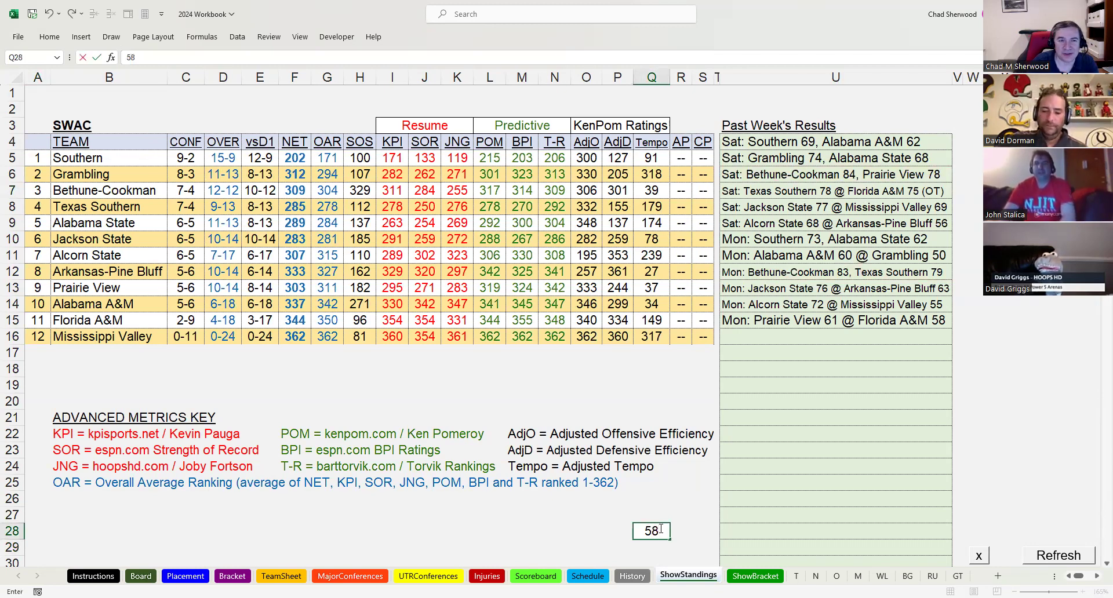
key("Return")
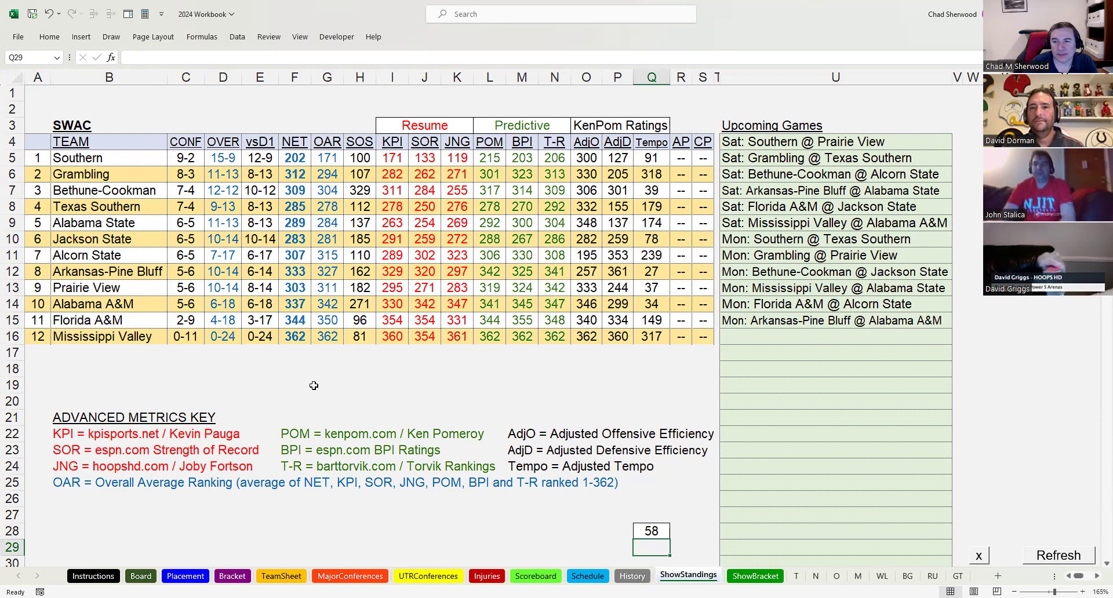
- Open Southern's team sheet from the SWAC standings to review it, and return to the ShowStandings sheet
left_click(85, 160)
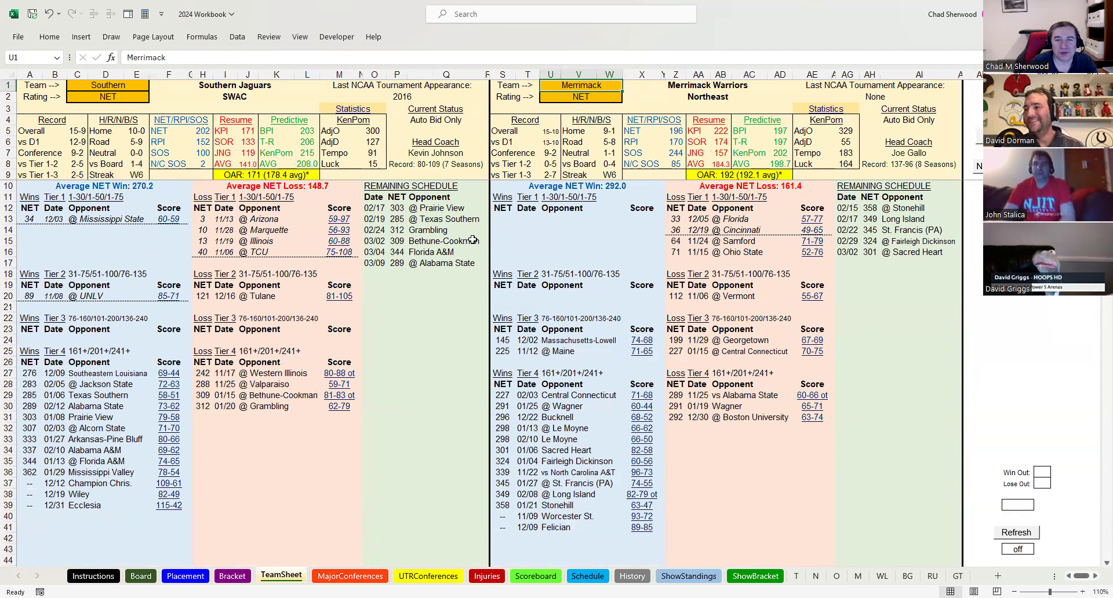
left_click(713, 576)
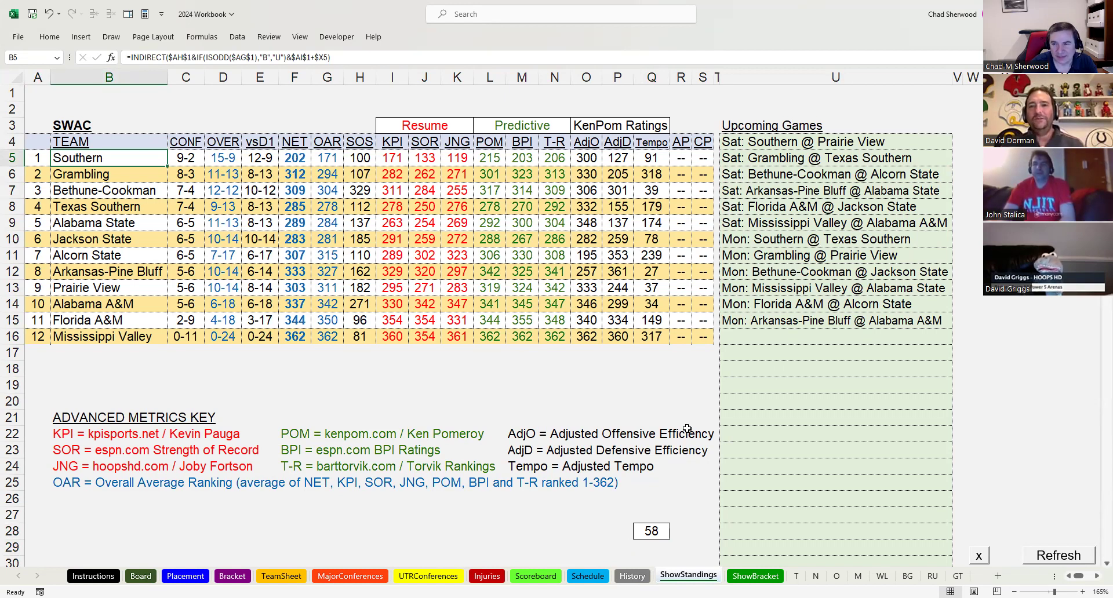
- Highlight the upcoming games of Southern and Grambling in the SWAC list, and clear the highlights
left_click(39, 165)
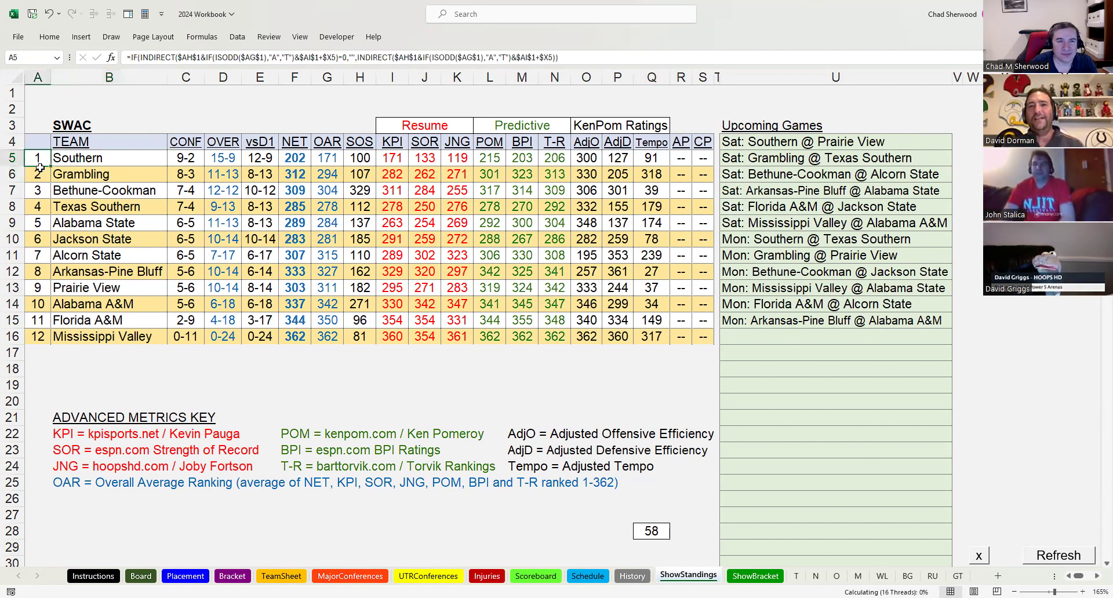
left_click(41, 176)
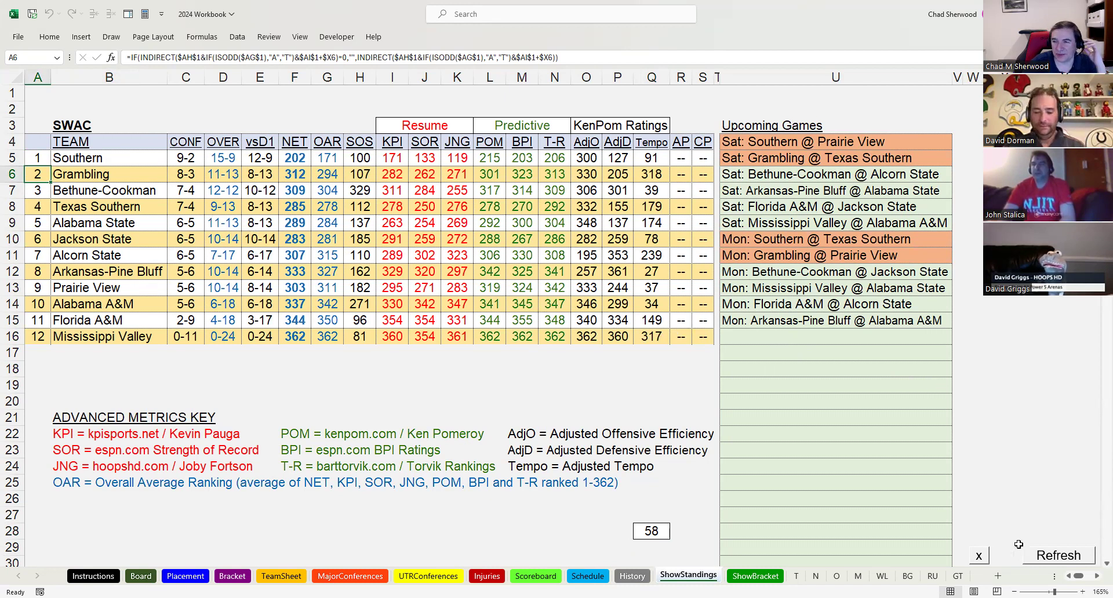
left_click(979, 557)
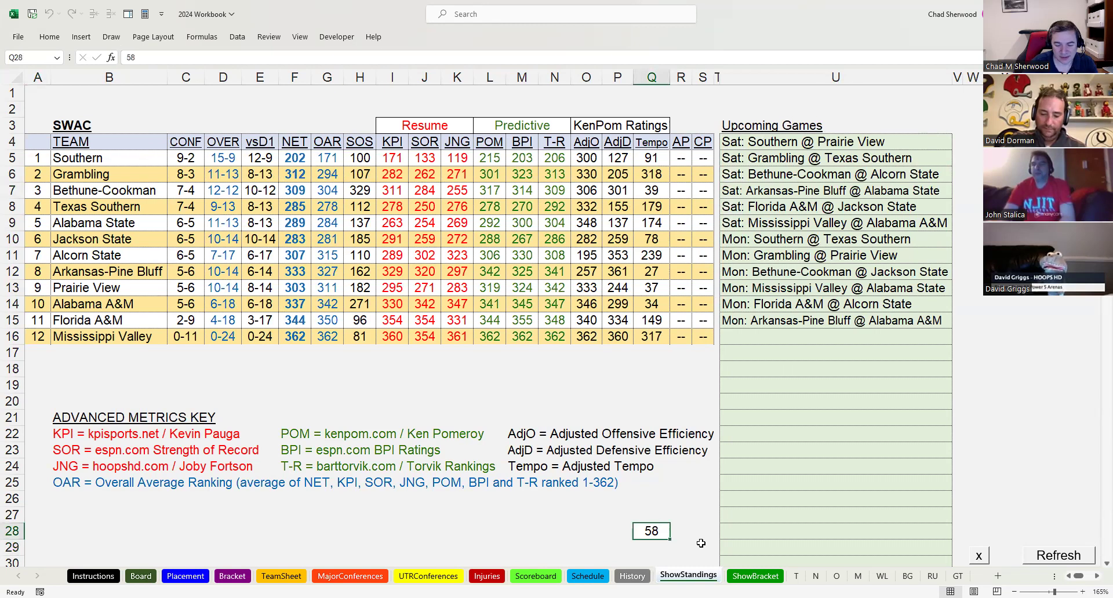
- Set Q28 to 59 to show the Summit League standings with the past week's results, and highlight the Kansas City at North Dakota result
type("59")
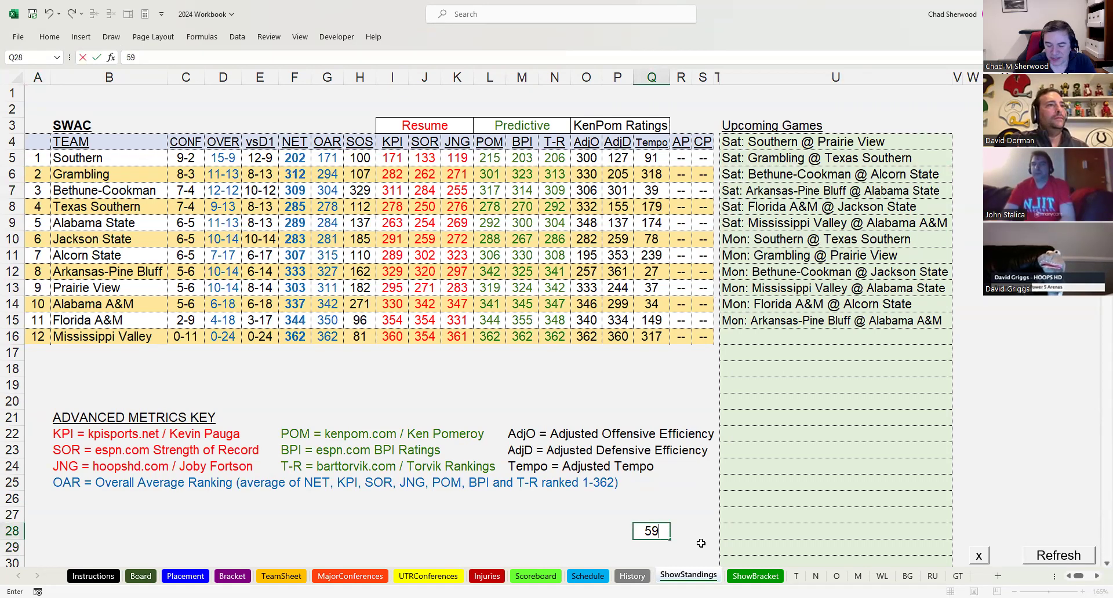
key("Return")
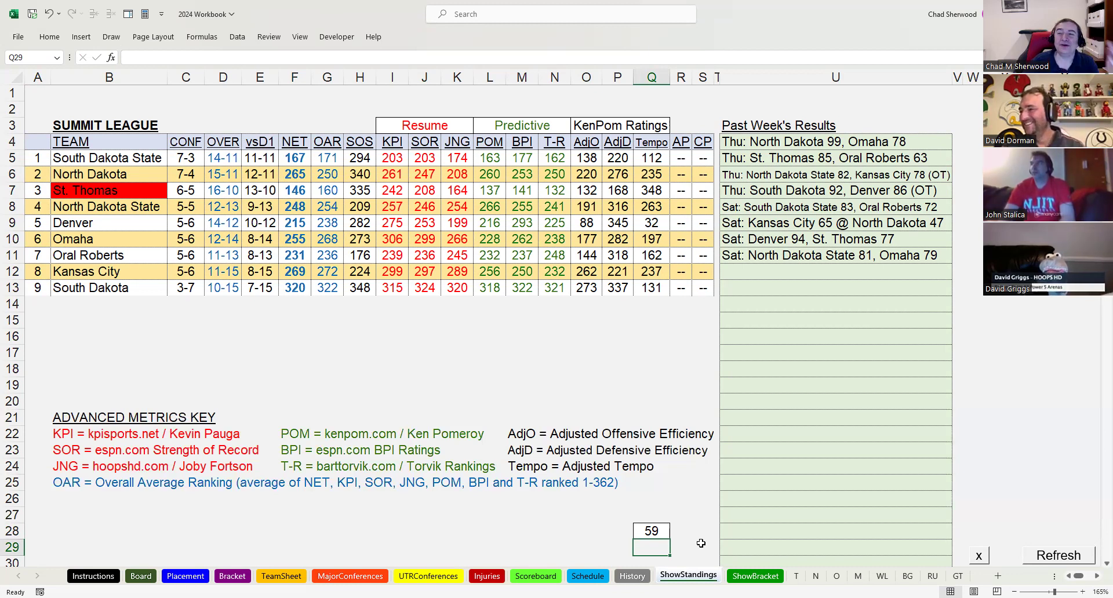
left_click(790, 226)
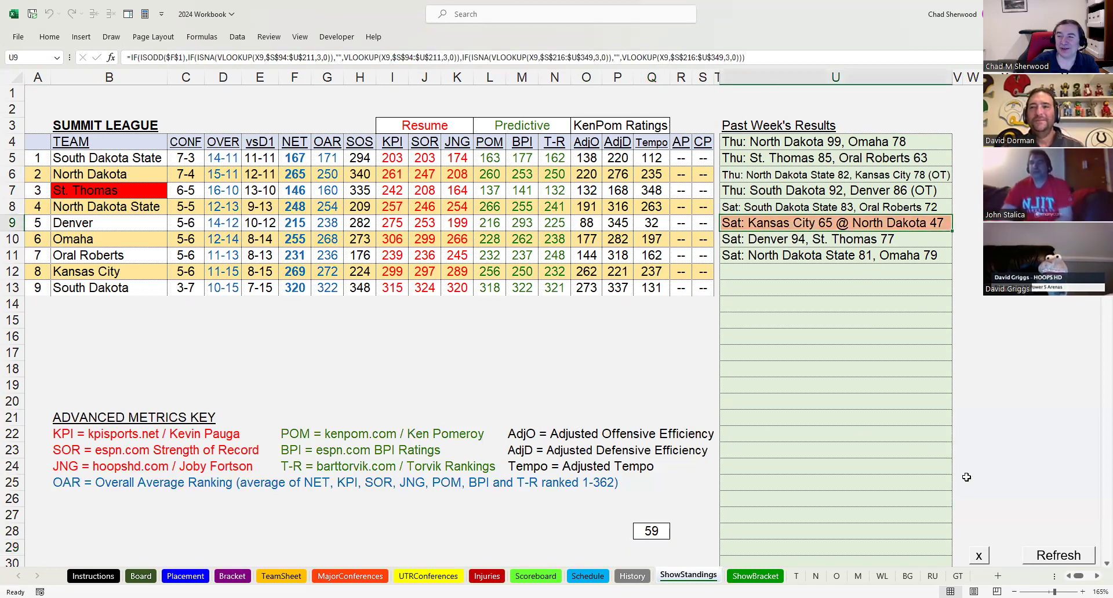
- Clear the highlight in the results list and set Q28 to 60 to show the Summit League's upcoming games
left_click(980, 556)
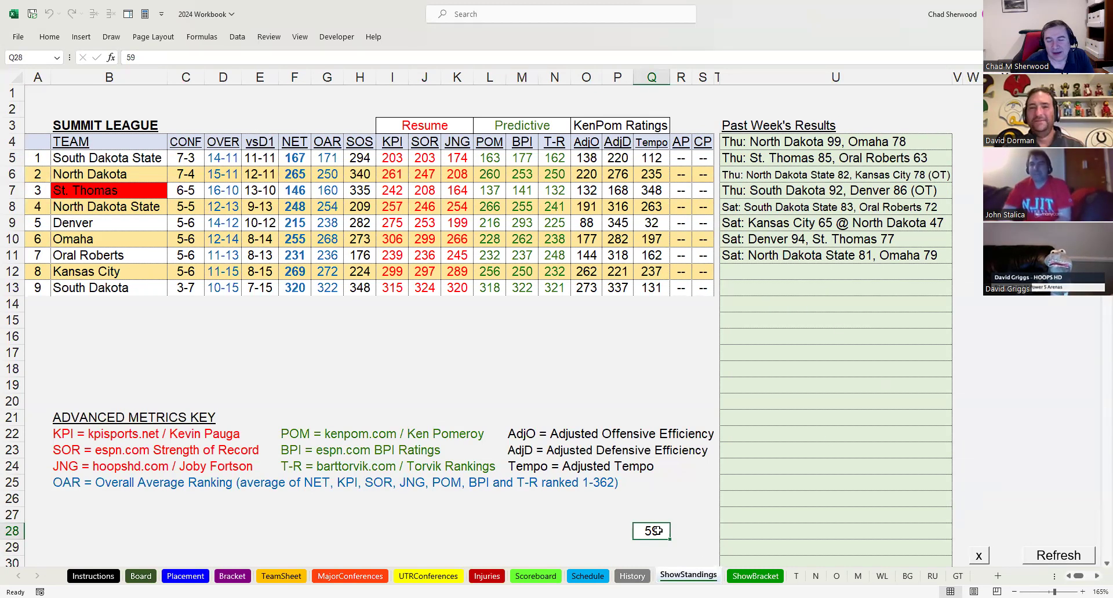
type("60")
key("Return")
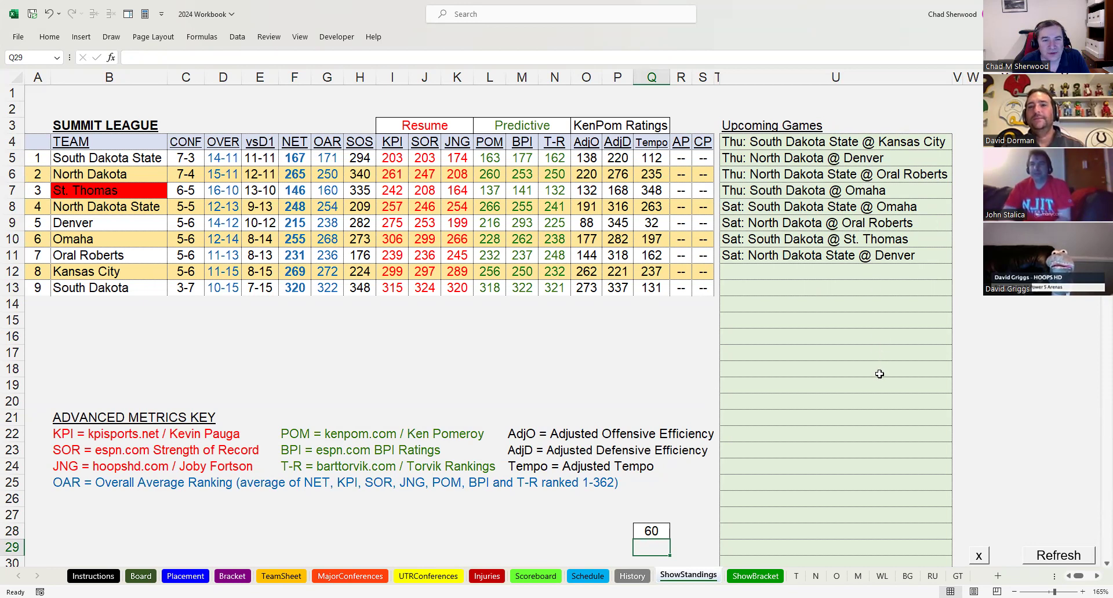
- Set Q28 to 63 to show the WAC standings with the past week's results
left_click(663, 530)
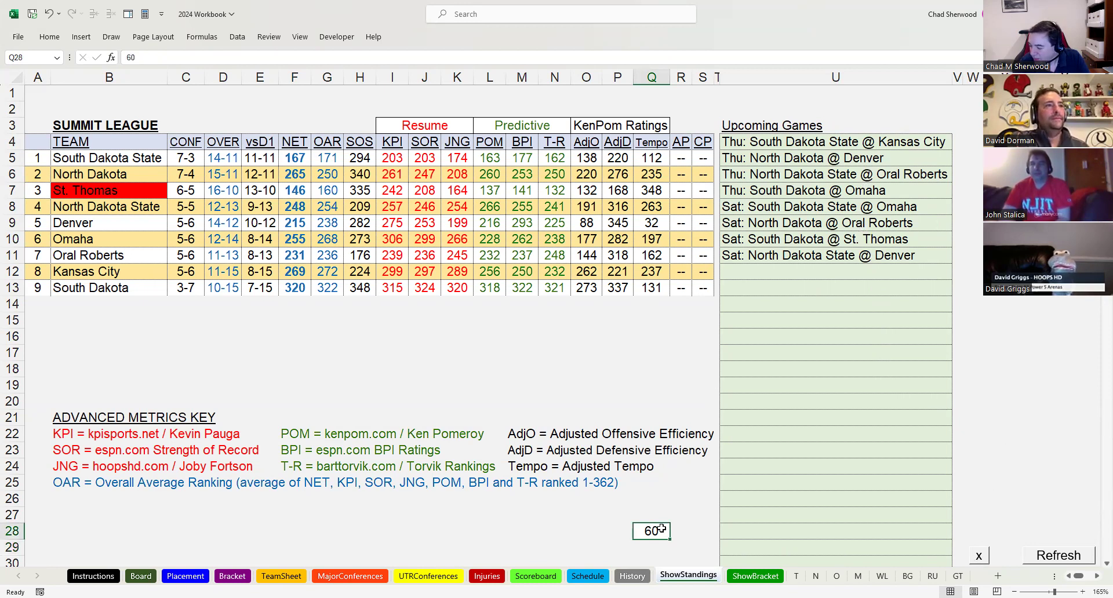
type("63")
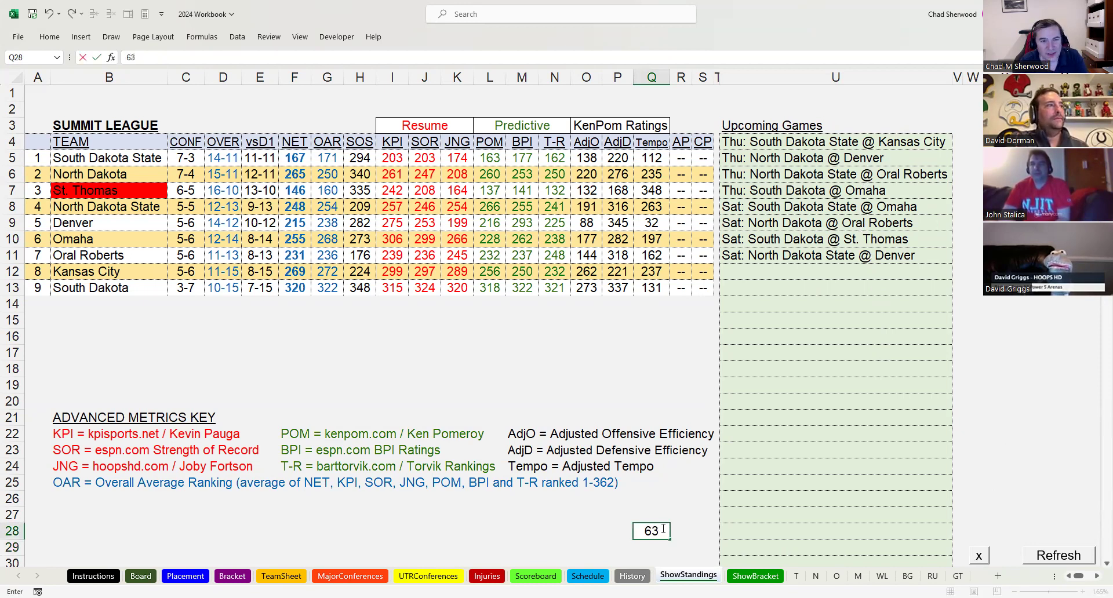
key("Return")
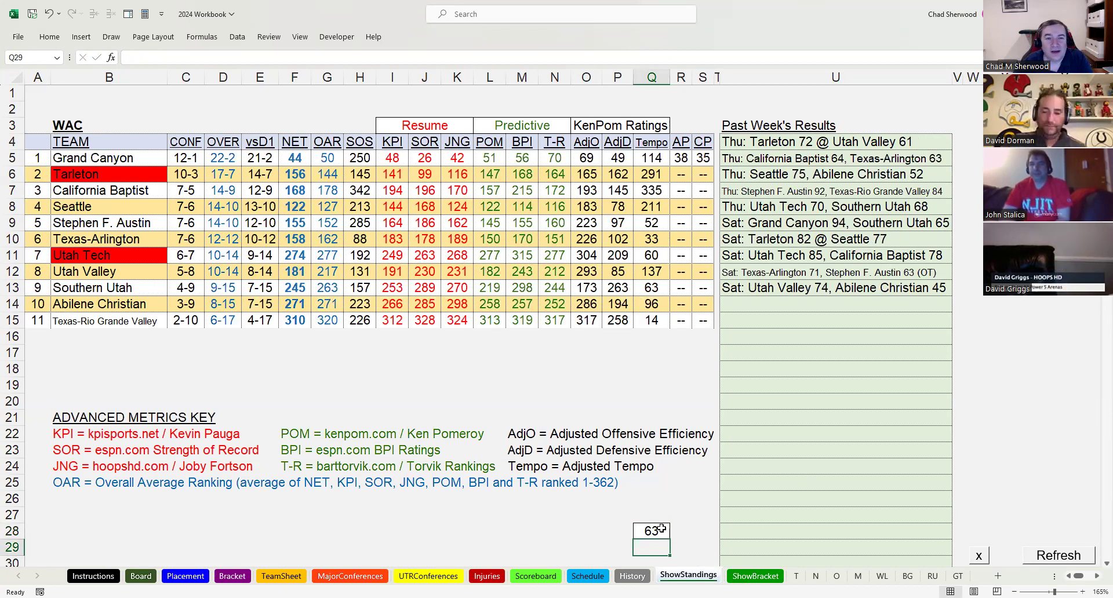
- Open Grand Canyon's team sheet from the WAC standings, point out the remaining game at Tarleton, and return to the ShowStandings sheet
double_click(119, 159)
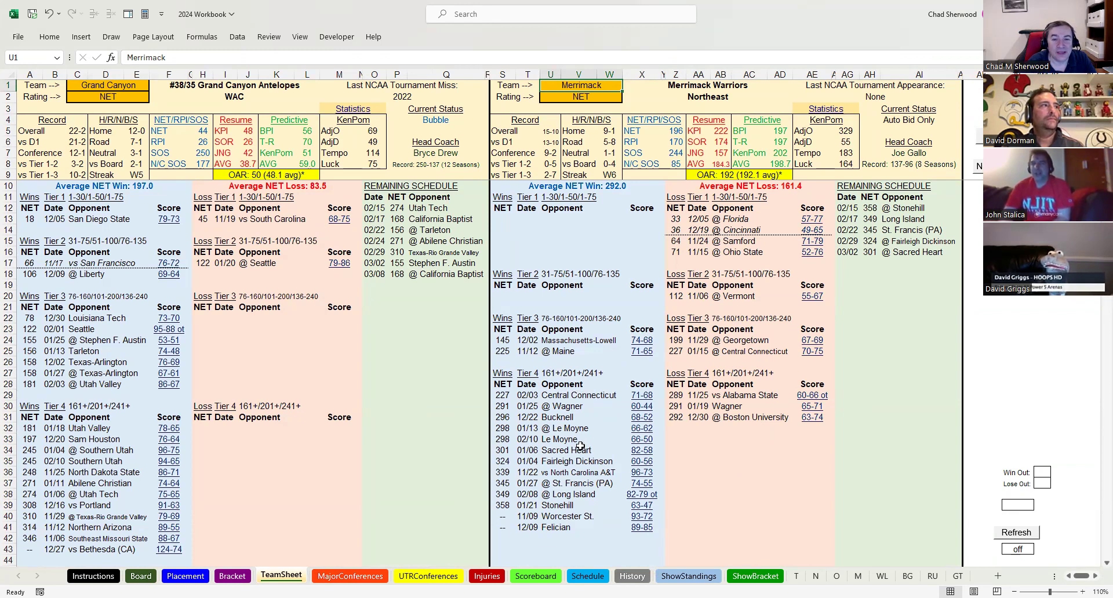
left_click_drag(374, 231, 432, 231)
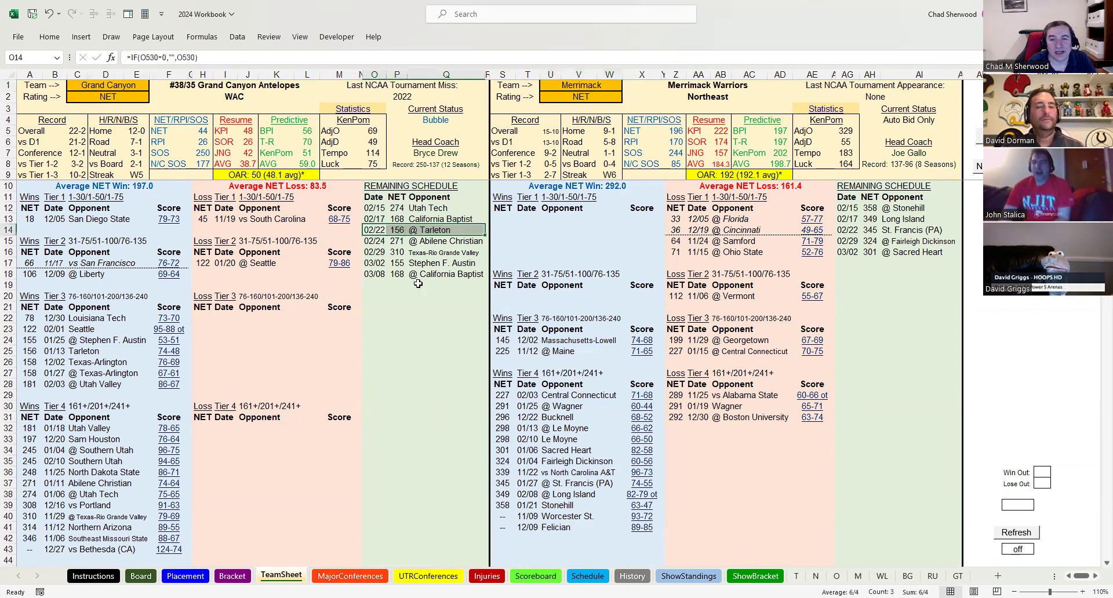
left_click(688, 576)
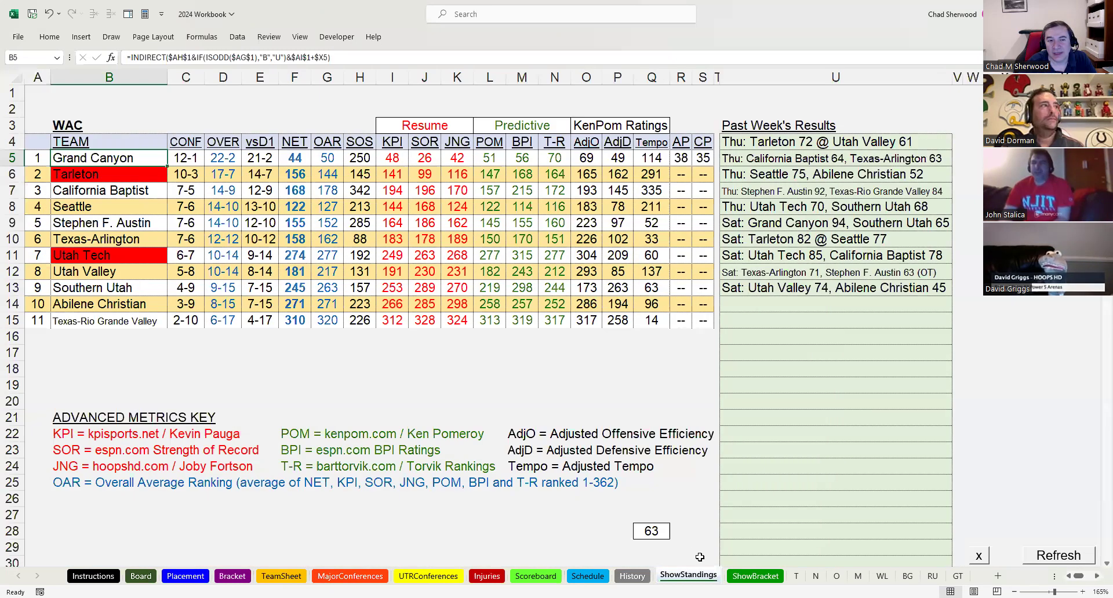
left_click(586, 399)
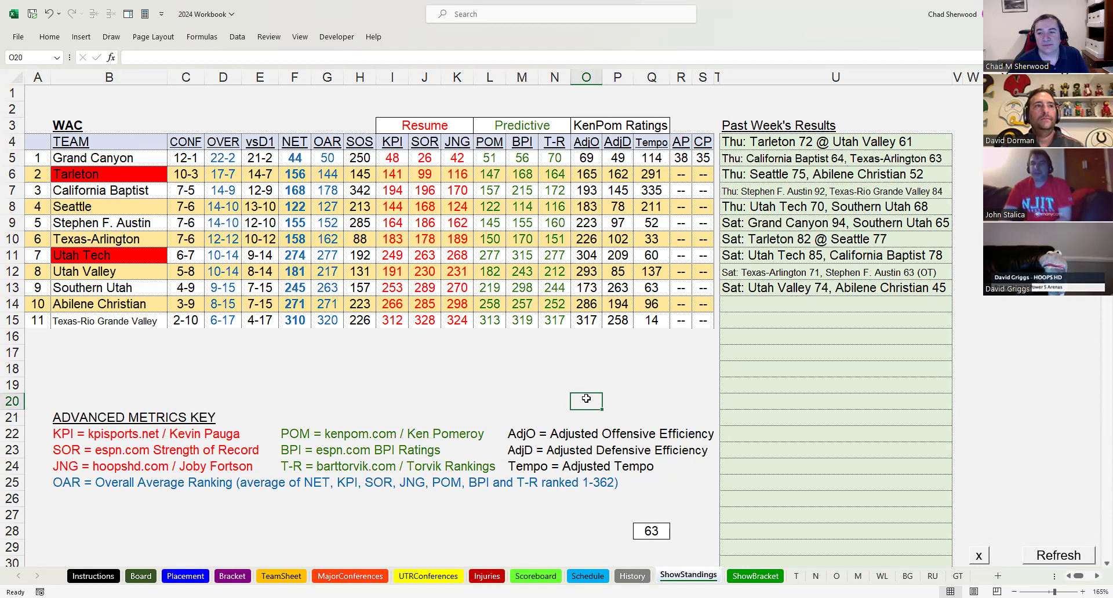
- Set Q28 to 64 to show the WAC's upcoming games, highlight Grand Canyon's games in the list, and clear the highlights
left_click(649, 531)
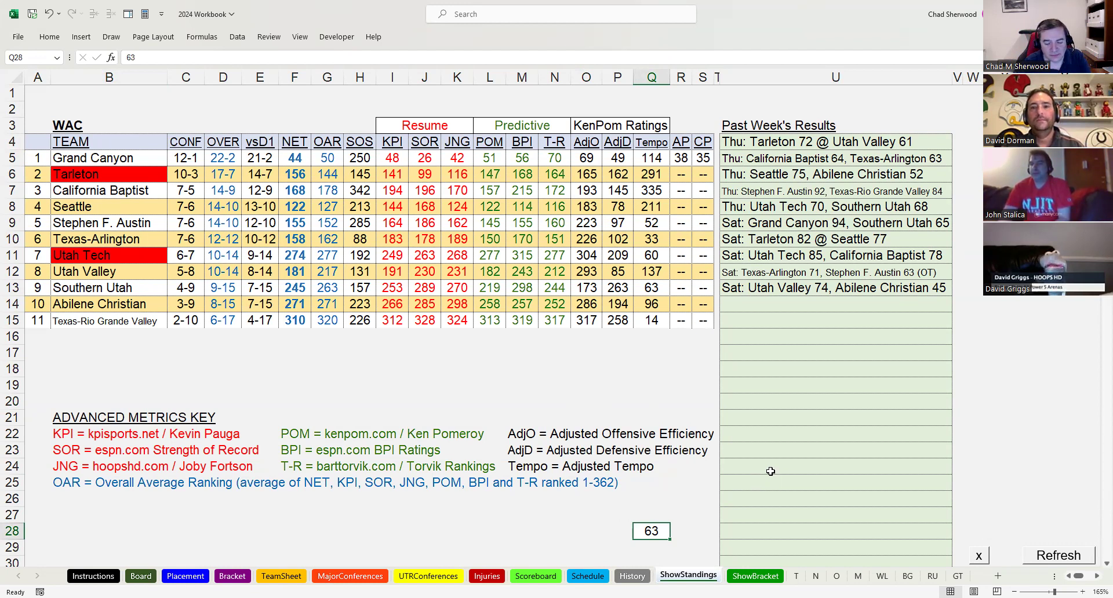
type("64")
key("Return")
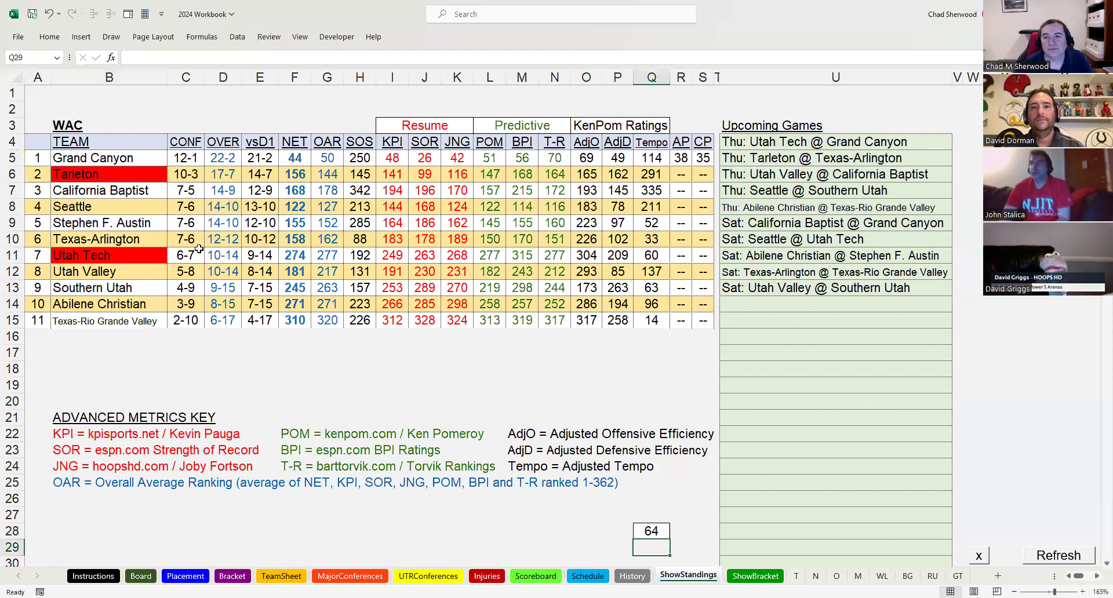
left_click(37, 158)
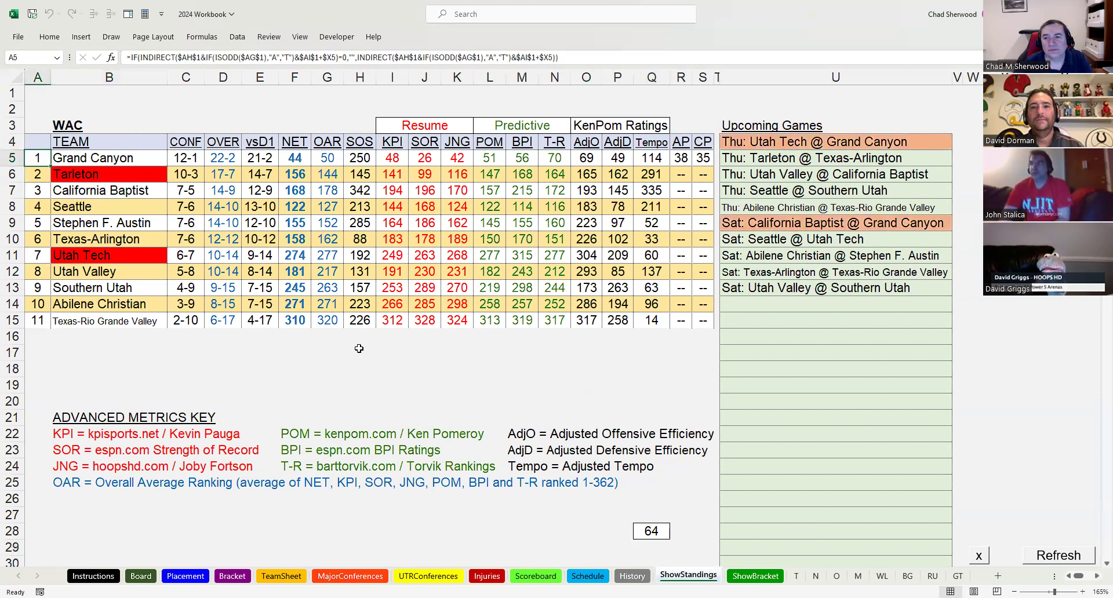
left_click(977, 556)
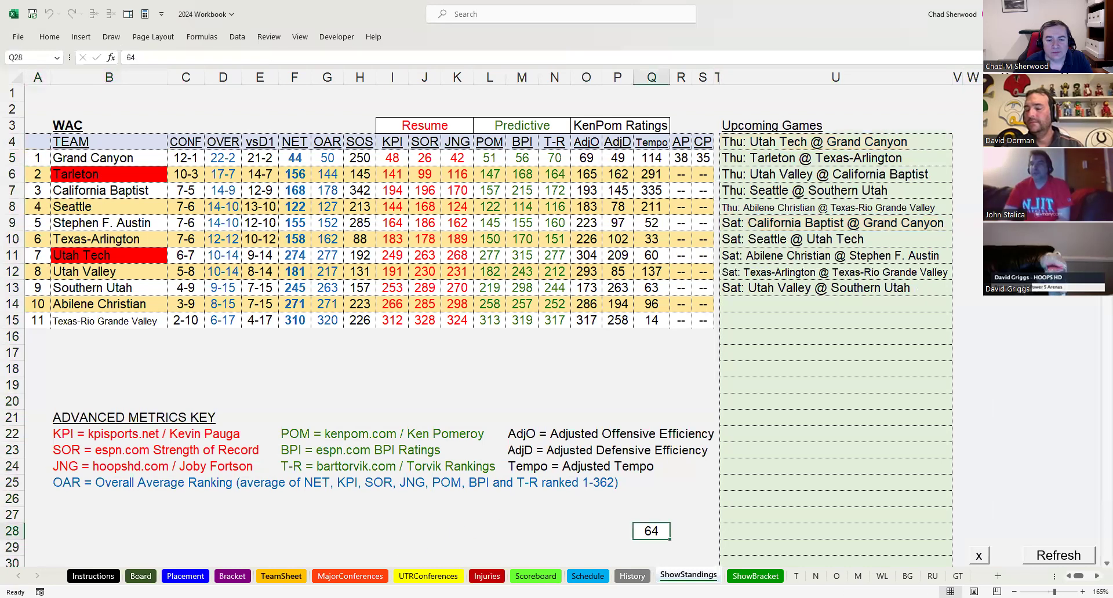
- Review Grand Canyon's results and remaining schedule on the TeamSheet sheet, and return to the ShowStandings sheet
left_click(393, 503)
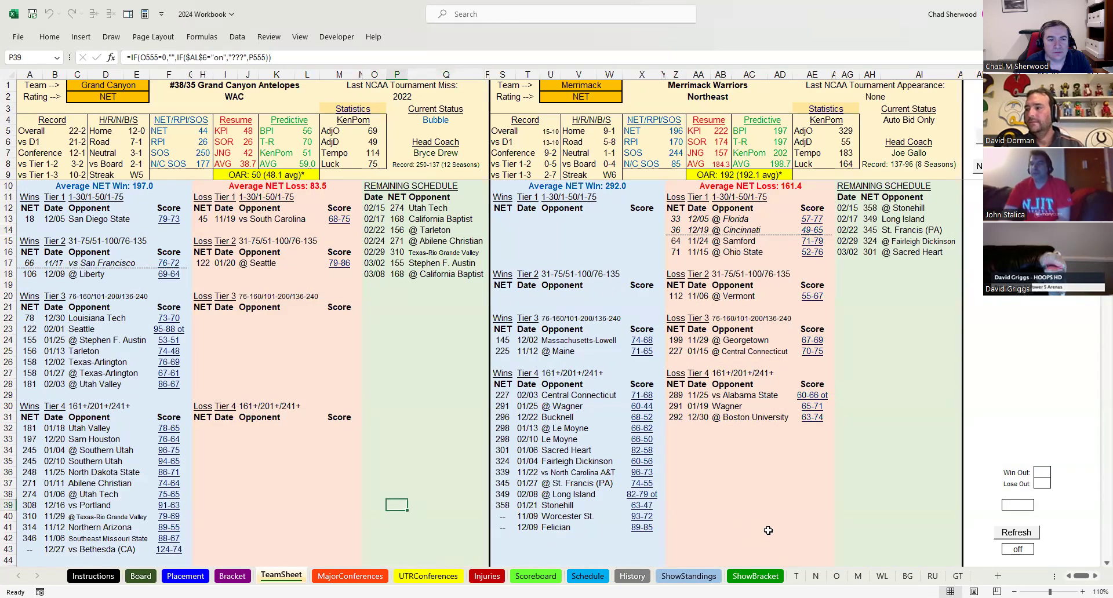
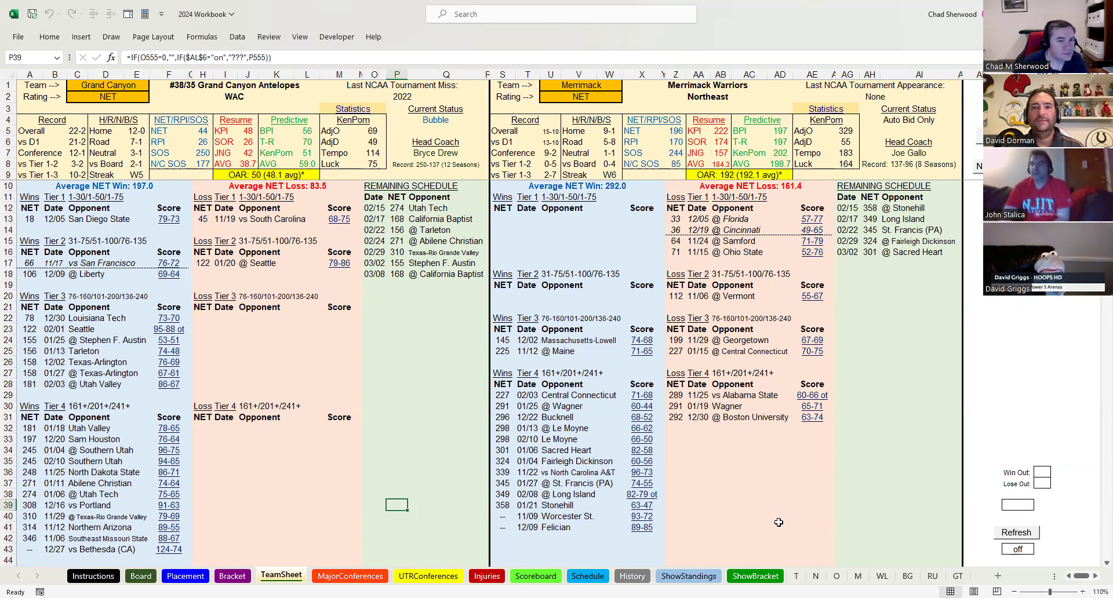
left_click(699, 575)
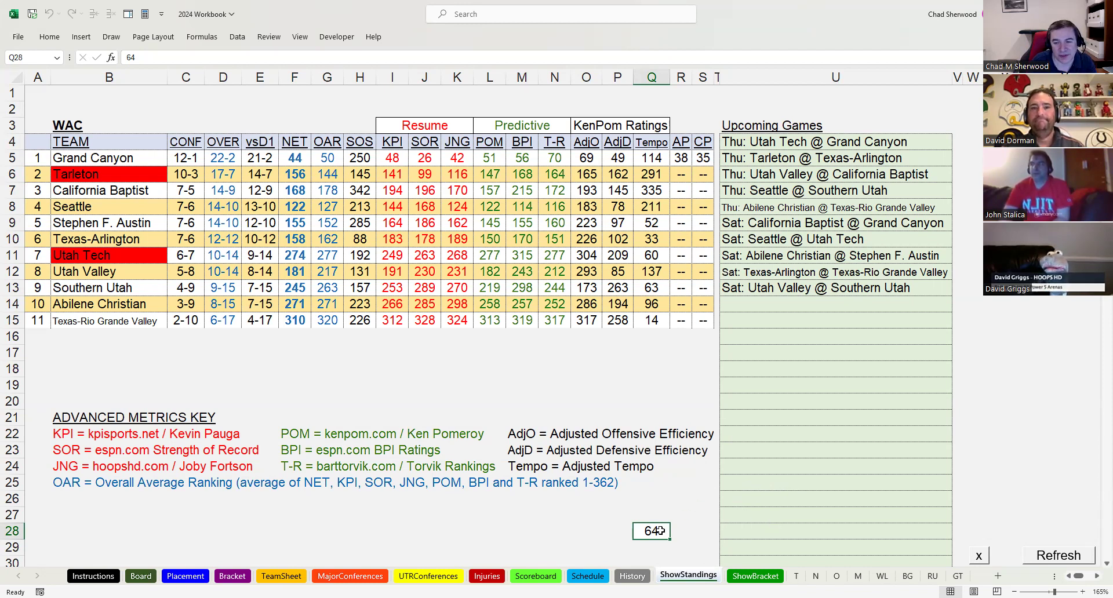
- Set Q28 to 65 for the Independents' past week's results, and to 66 for their upcoming games
type("65")
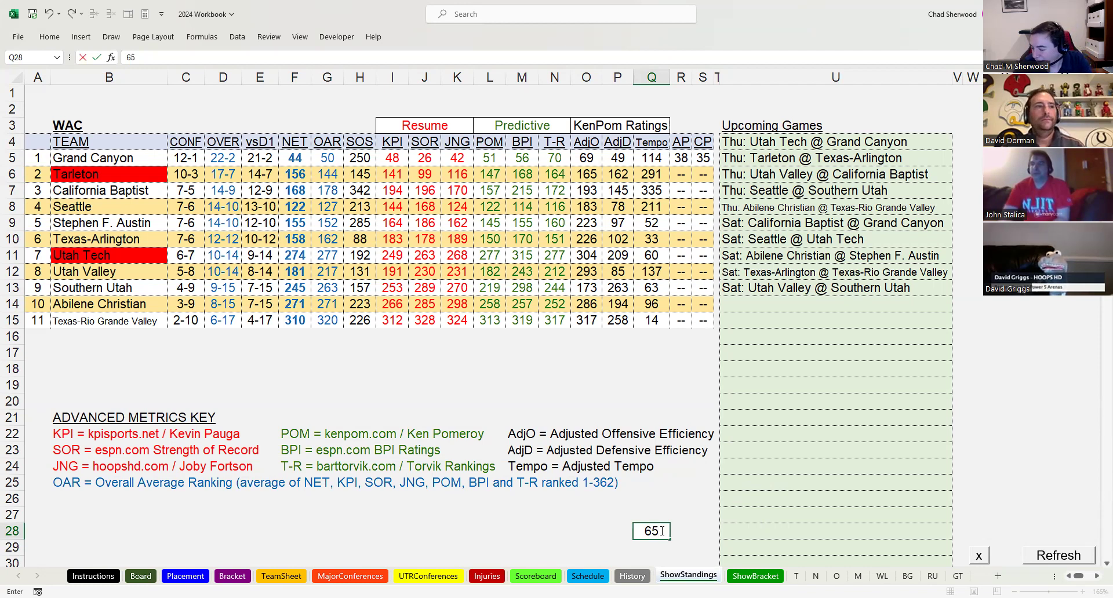
key("Return")
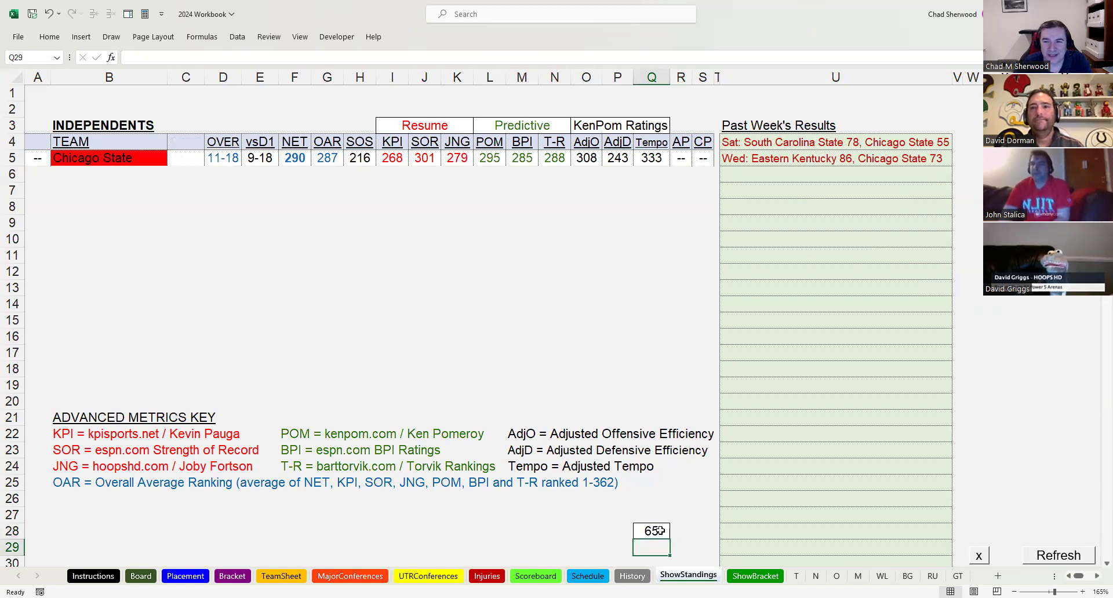
left_click(660, 531)
type("66")
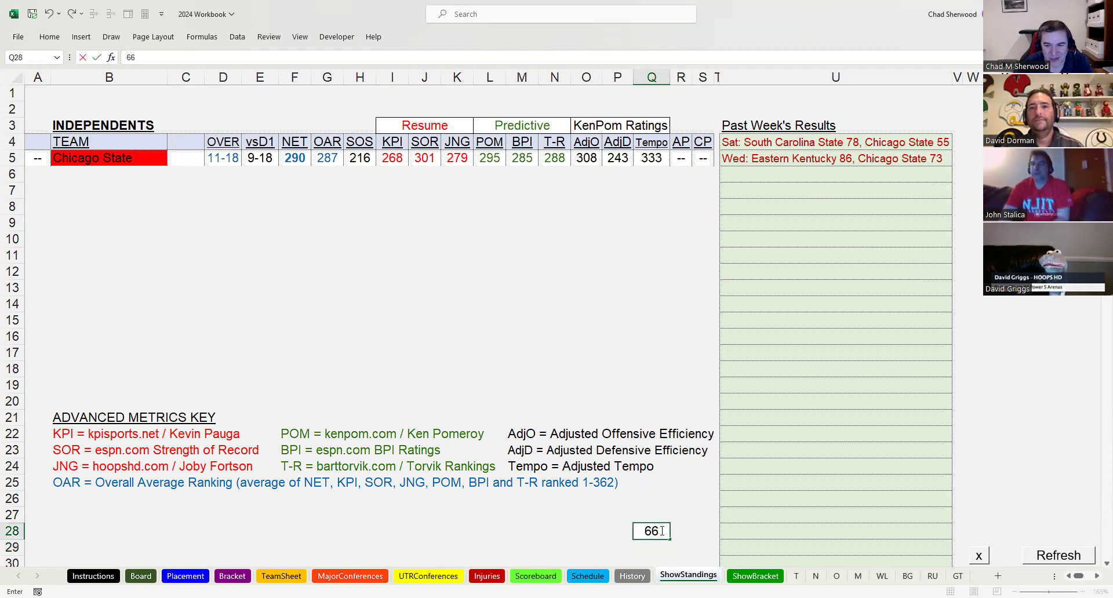
key("Return")
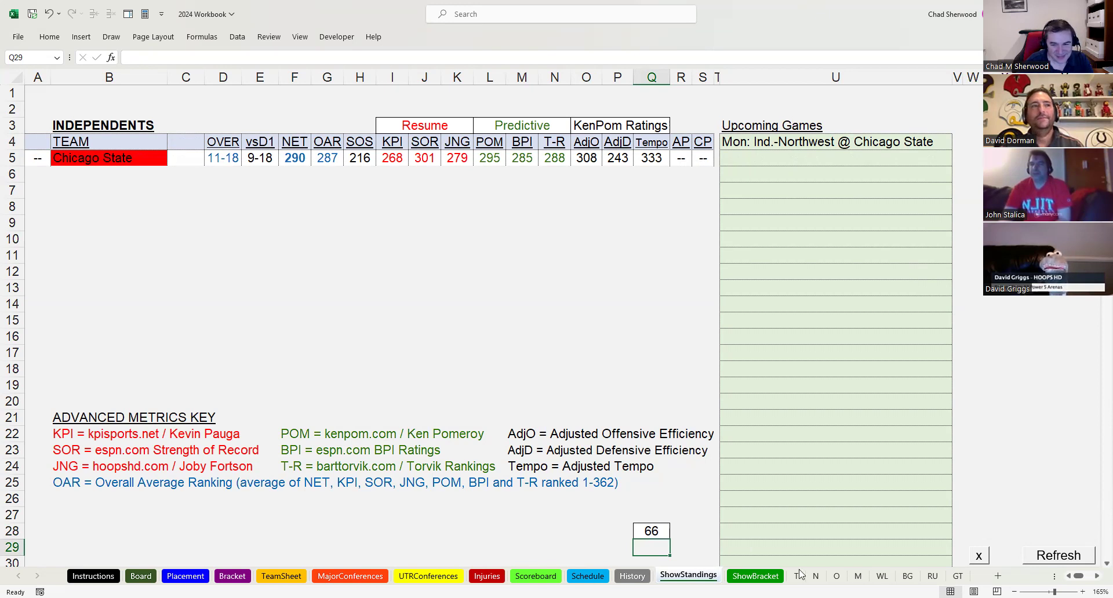
- Set Q28 to 69 for the Beehive Conference standings with past results, and to 70 for its upcoming games
left_click(652, 531)
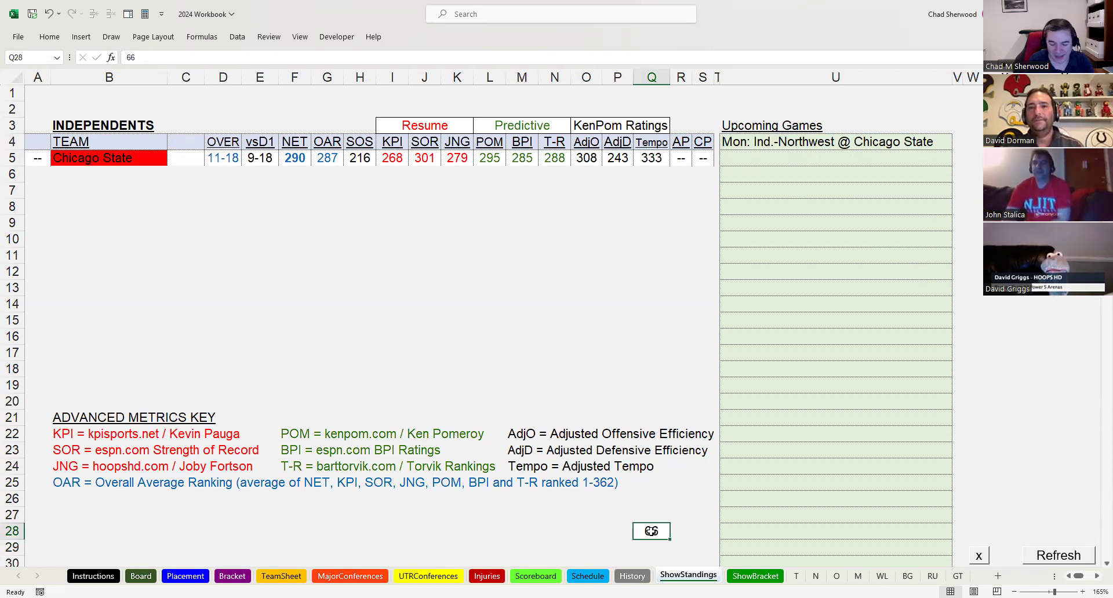
type("69")
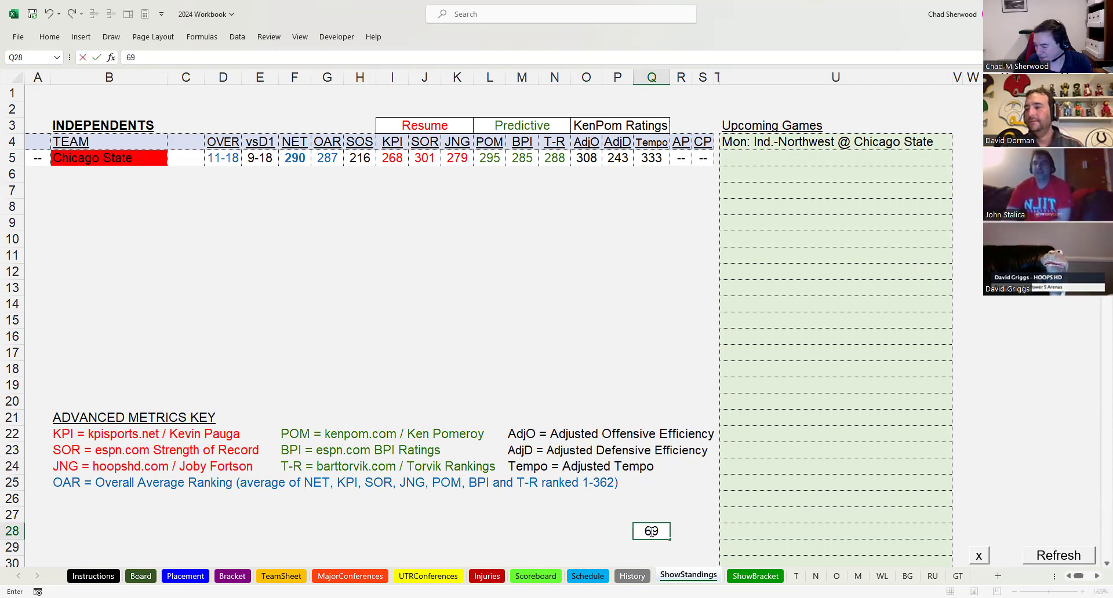
key("Return")
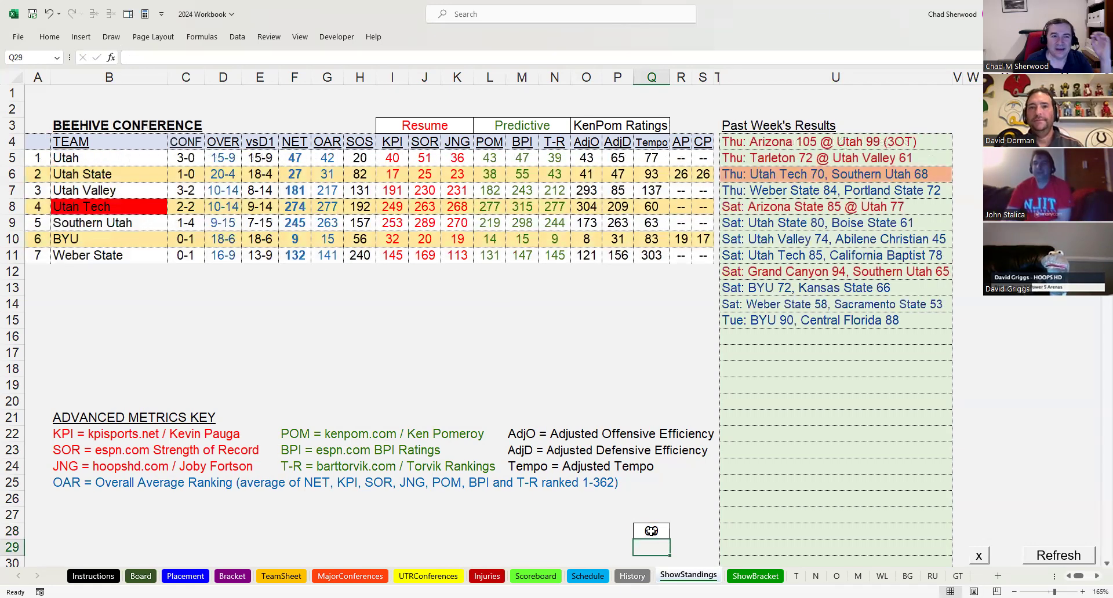
left_click(651, 531)
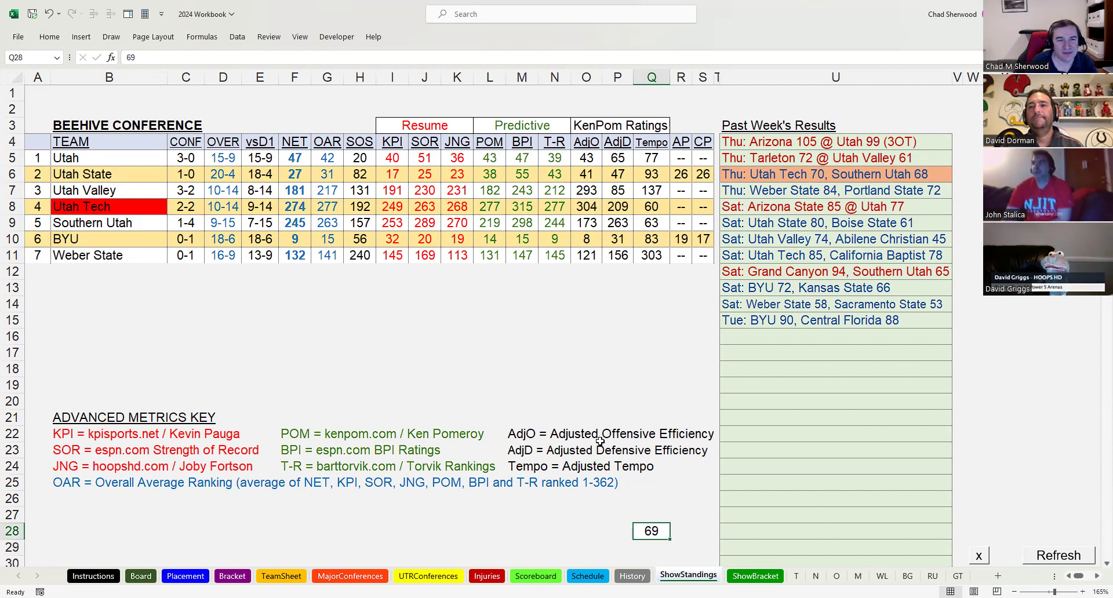
type("70")
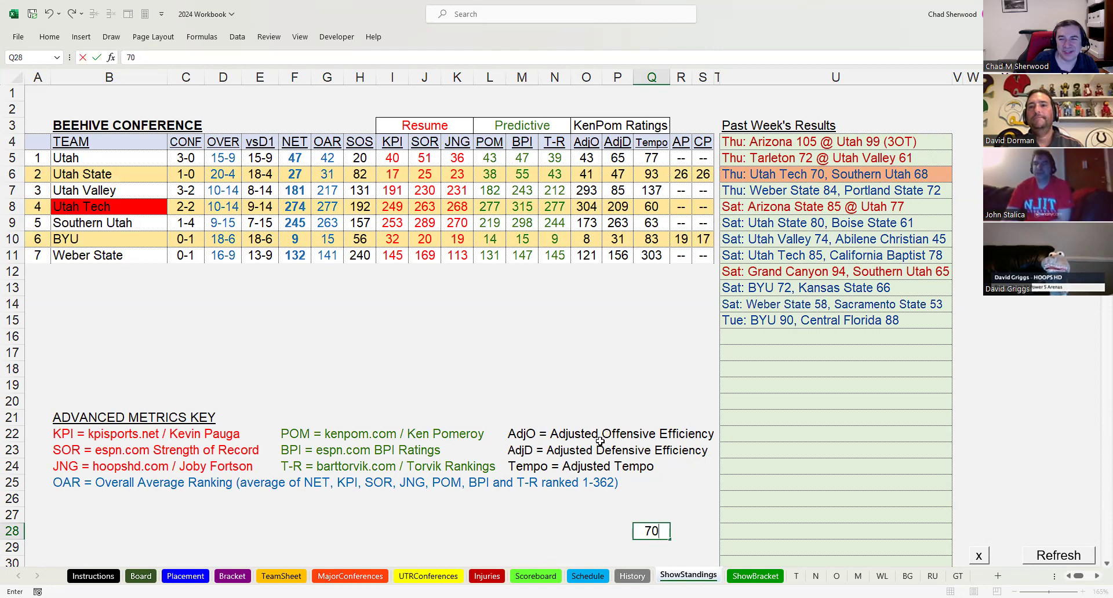
key("Return")
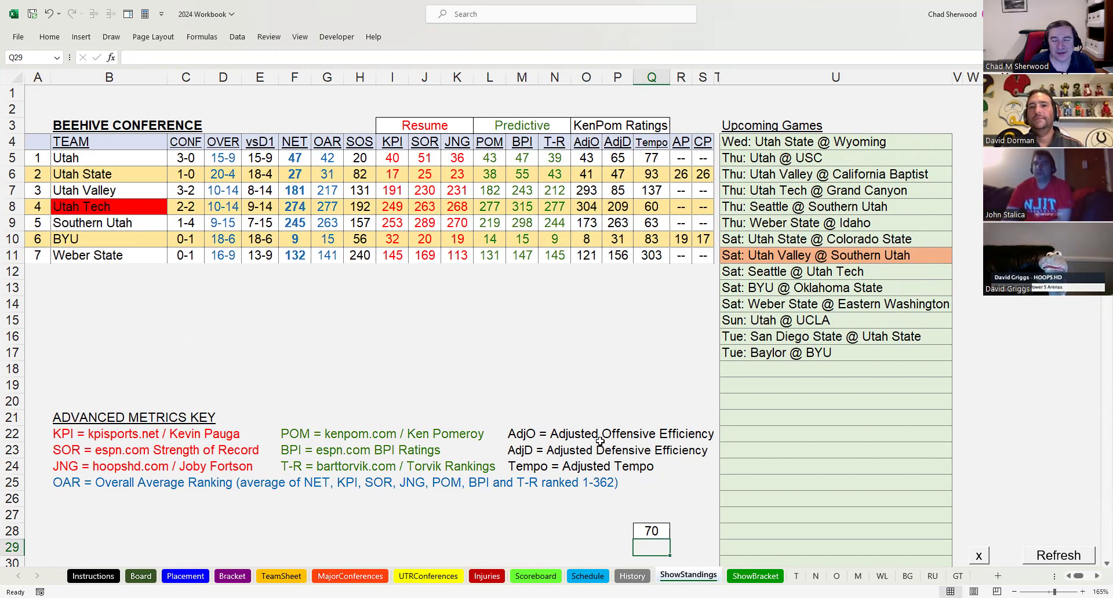
- Set Q28 to 67 for the Front Range standings with past results, and to 68 for its upcoming games
left_click(658, 532)
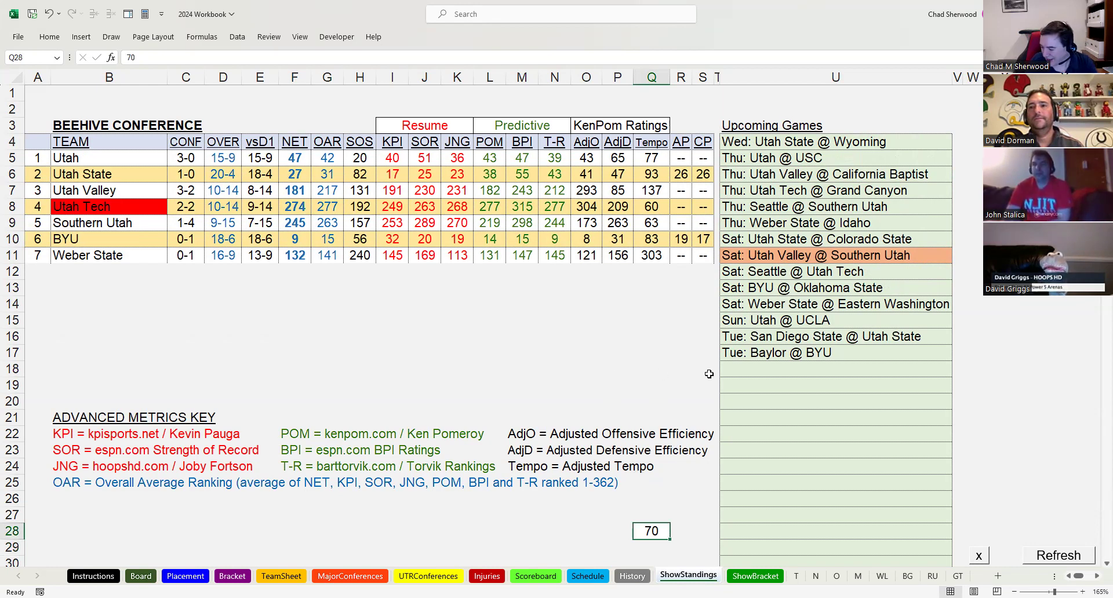
type("67")
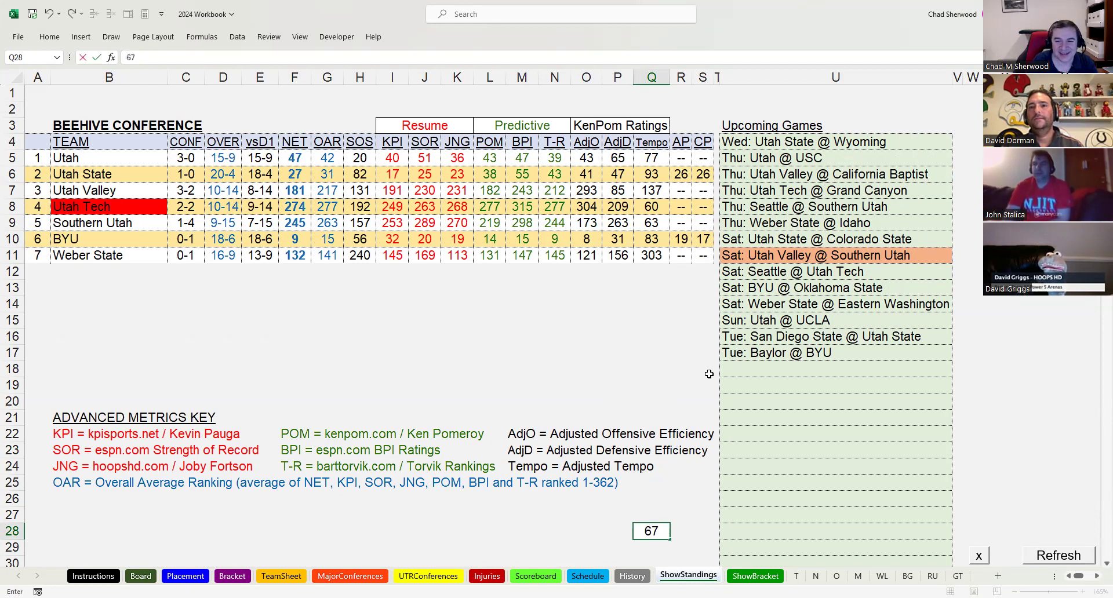
key("Return")
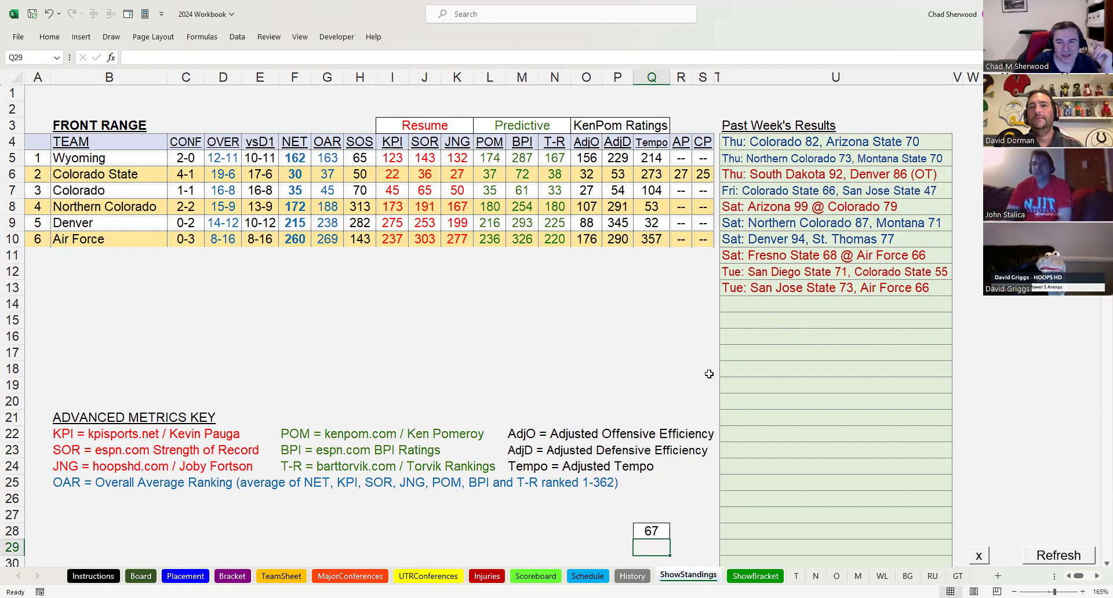
key("Up")
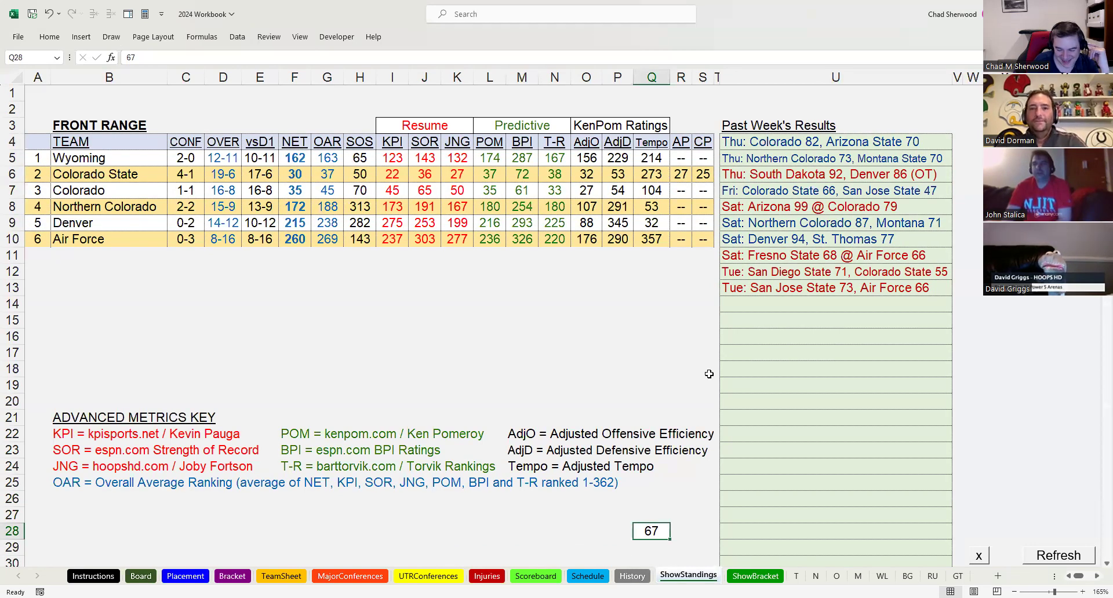
type("68")
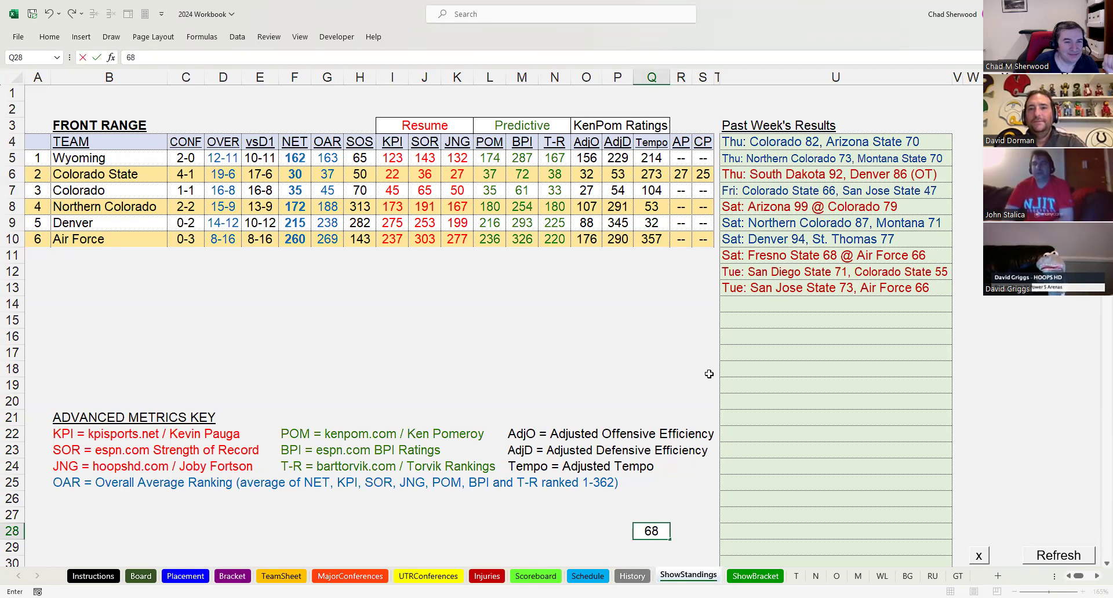
key("Return")
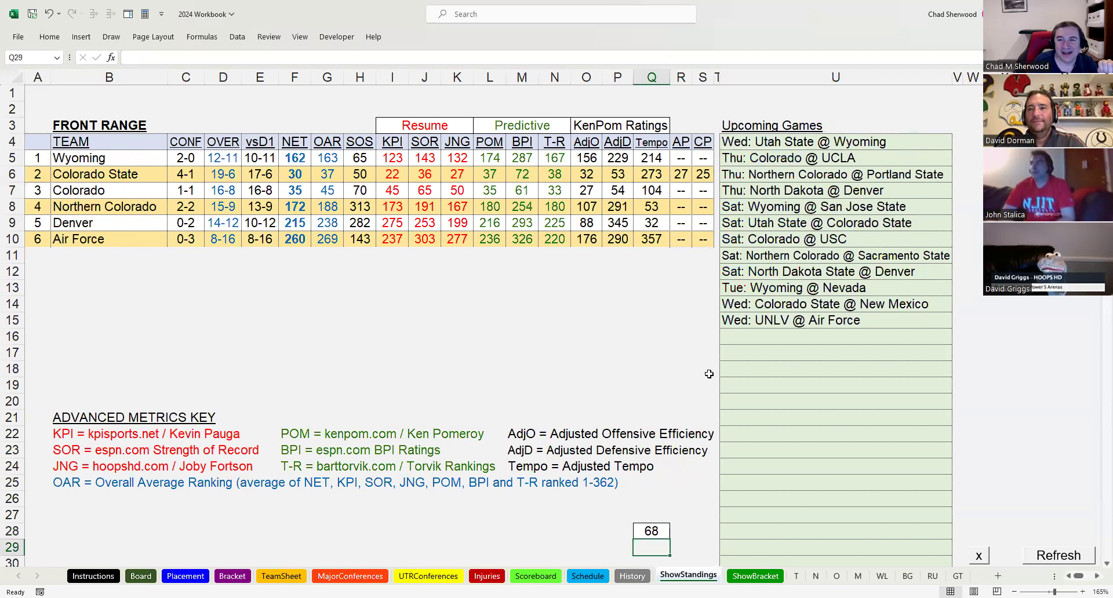
- Set Q28 to 71 to show the Back Range standings with the past week's results
key("Up")
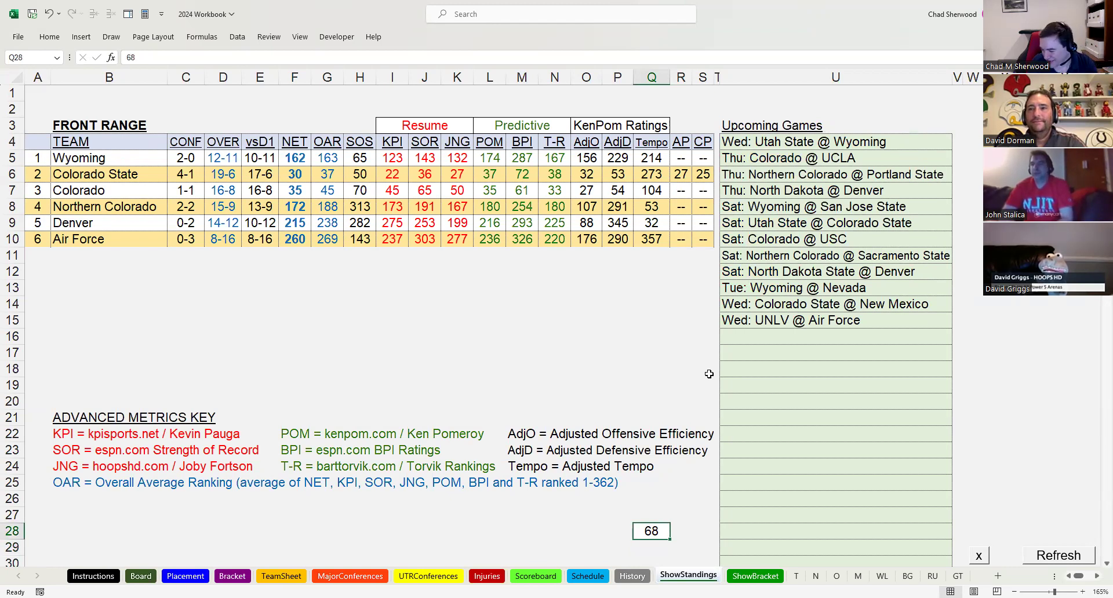
type("71")
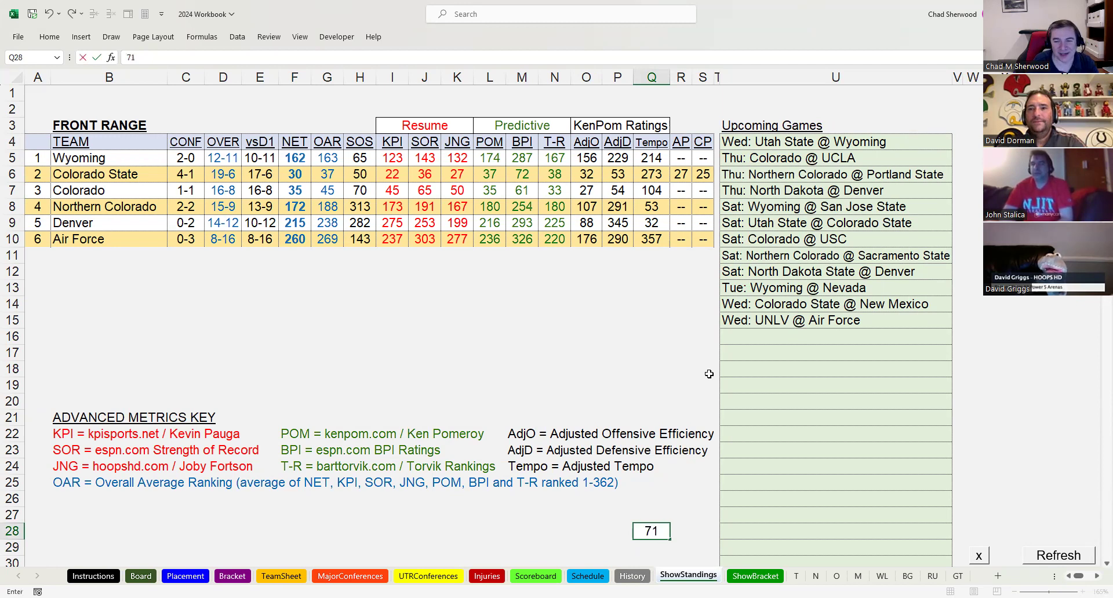
key("Return")
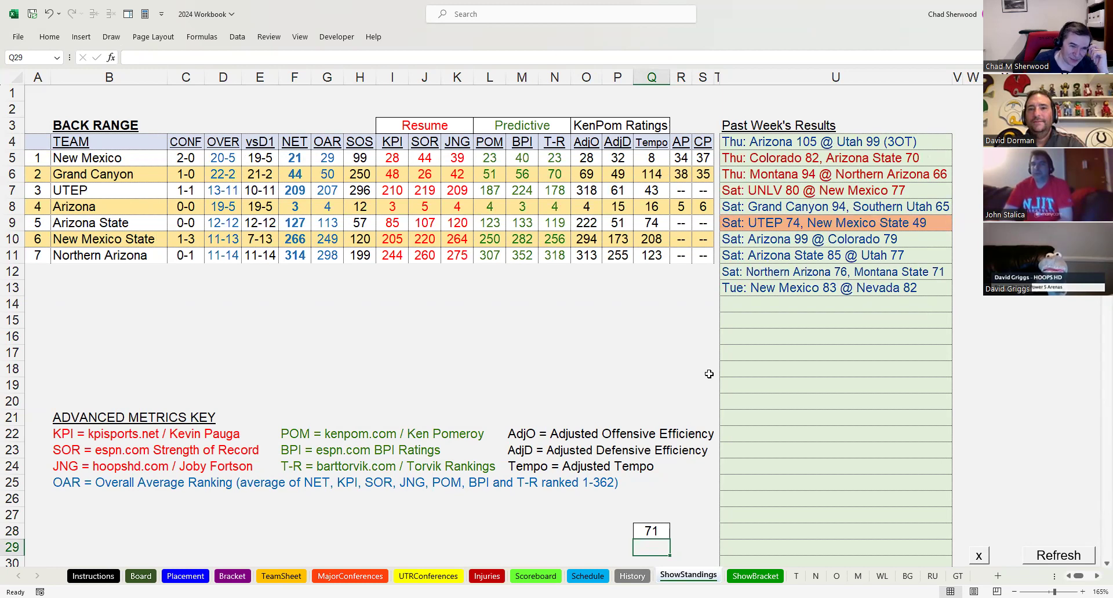
- Set Q28 to 72 to show the Back Range standings with upcoming games
key("Up")
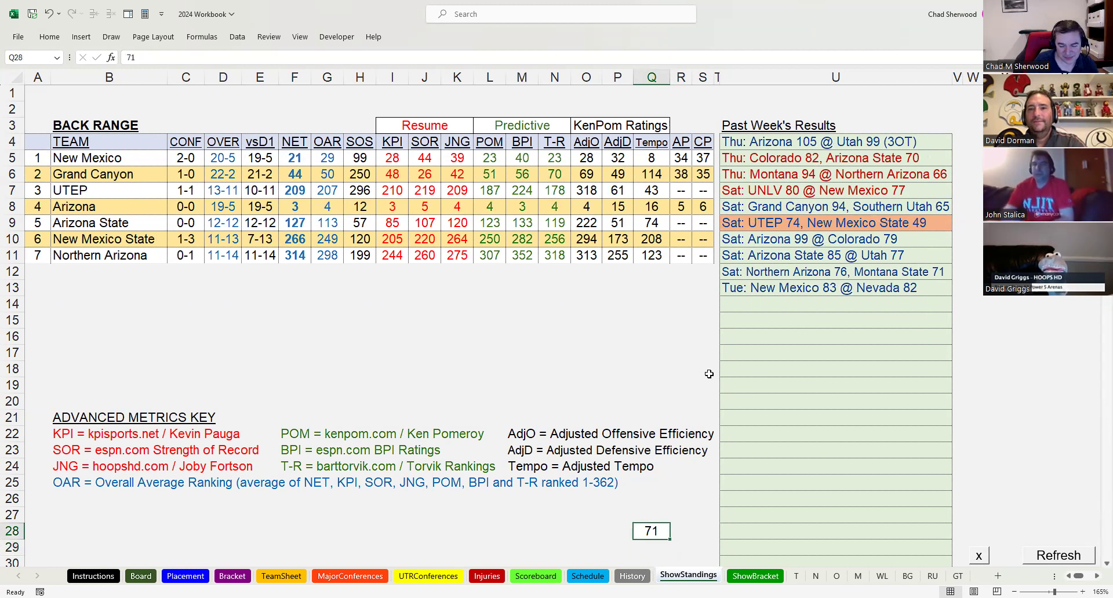
type("72")
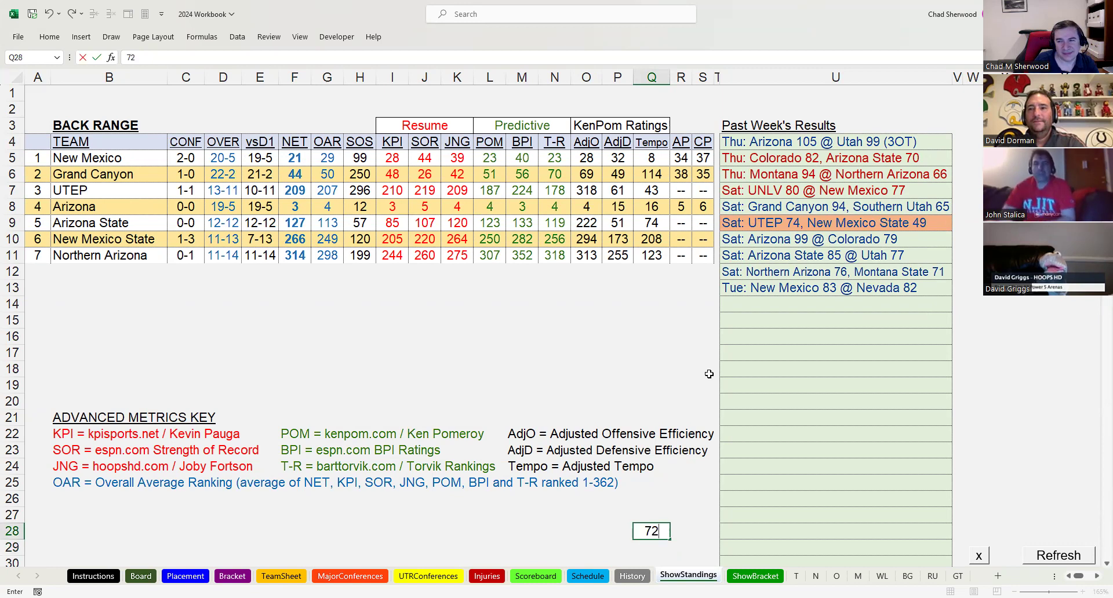
key("Return")
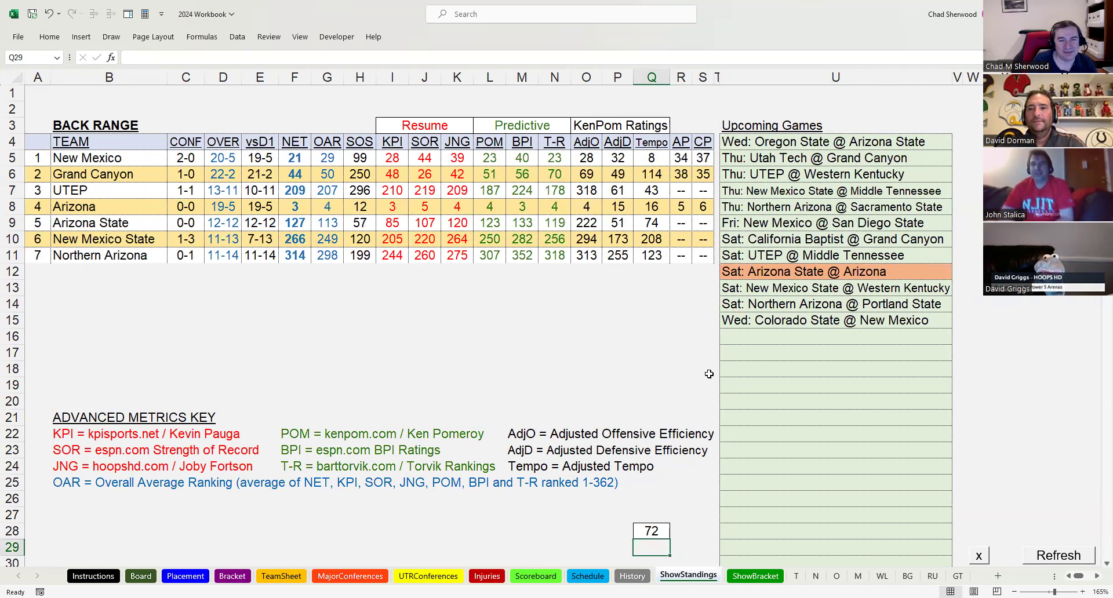
- Set Q28 to 73 for the Top Range standings with past results, and to 74 for its upcoming games
key("Up")
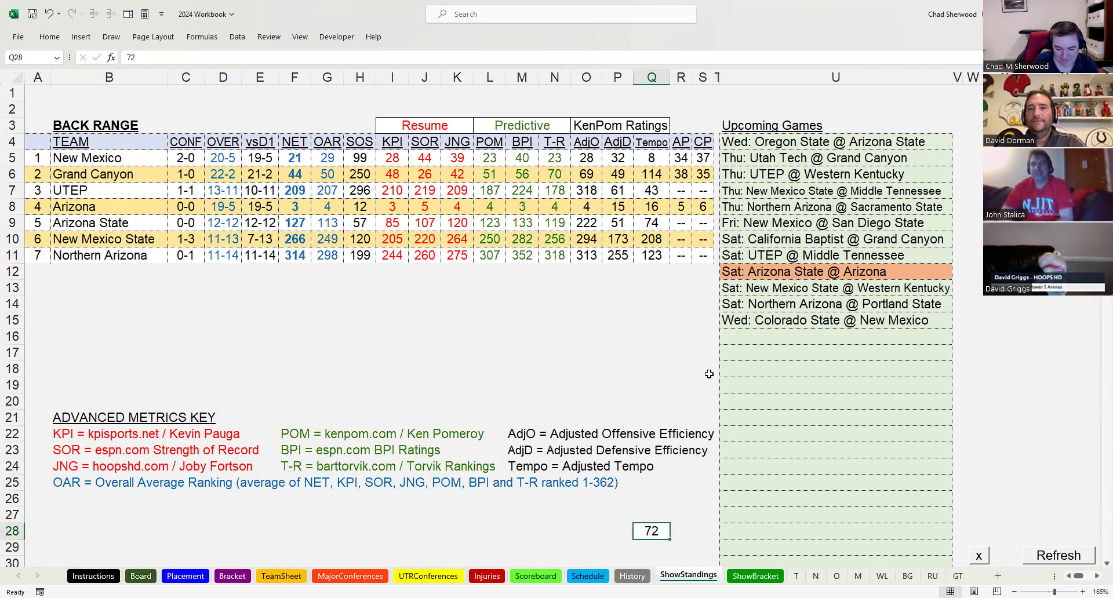
type("73")
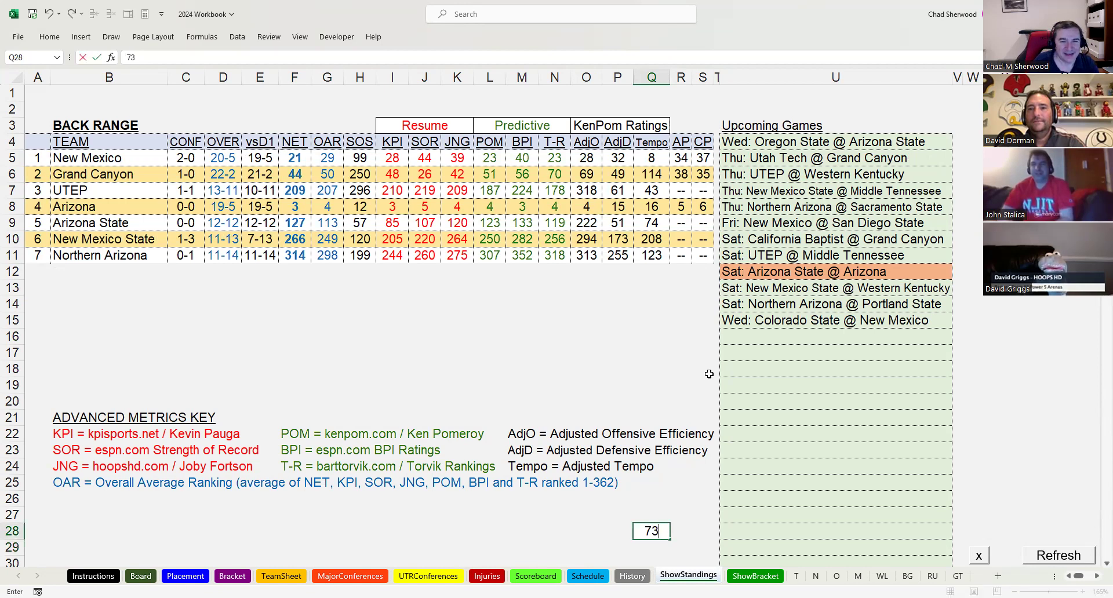
key("Return")
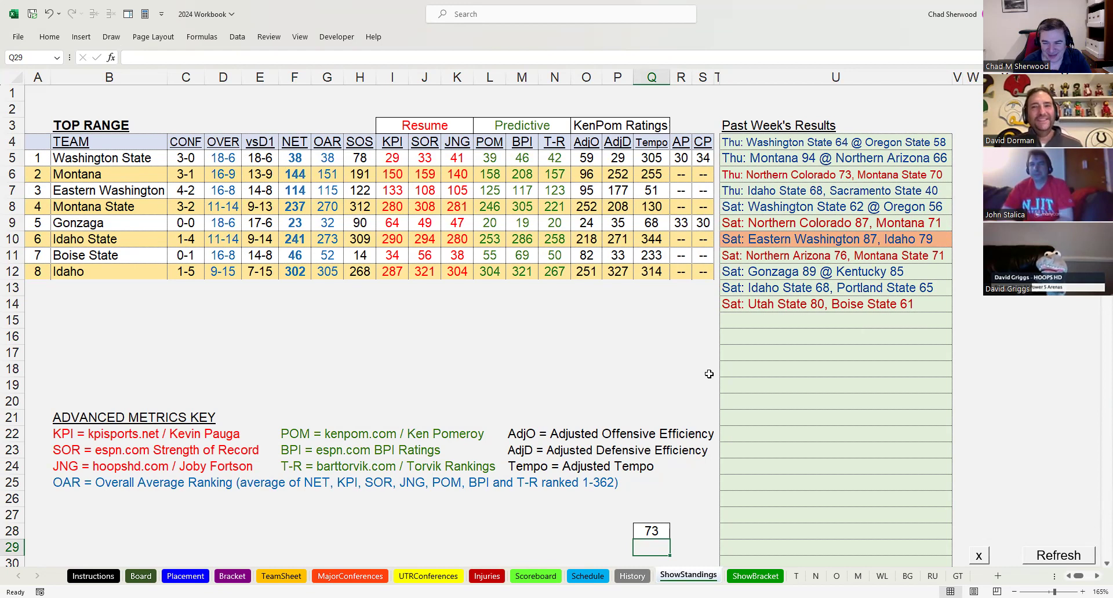
key("Up")
type("74")
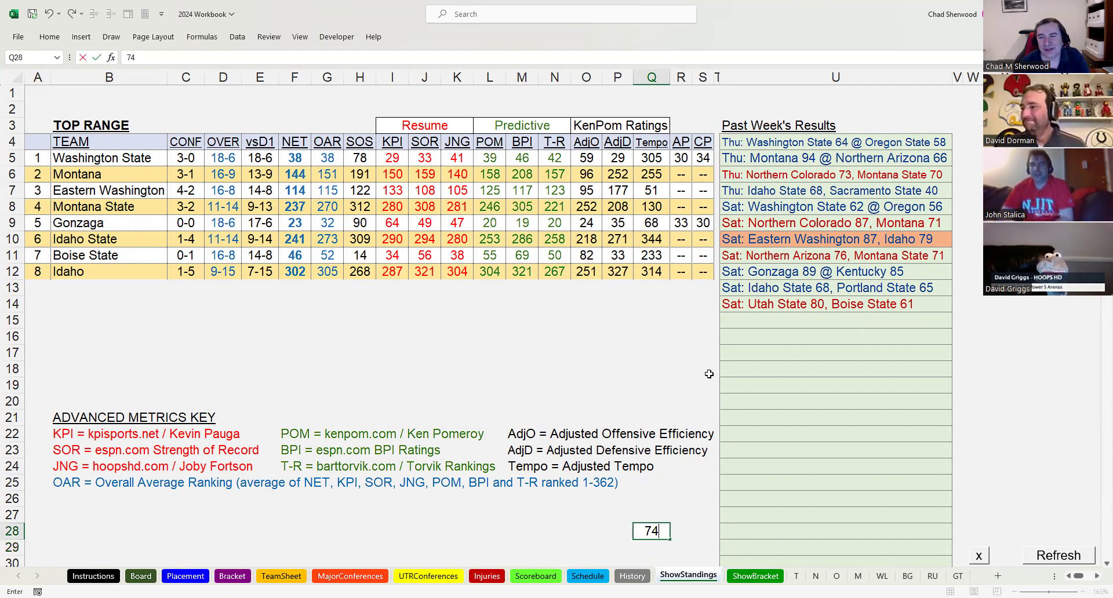
key("Return")
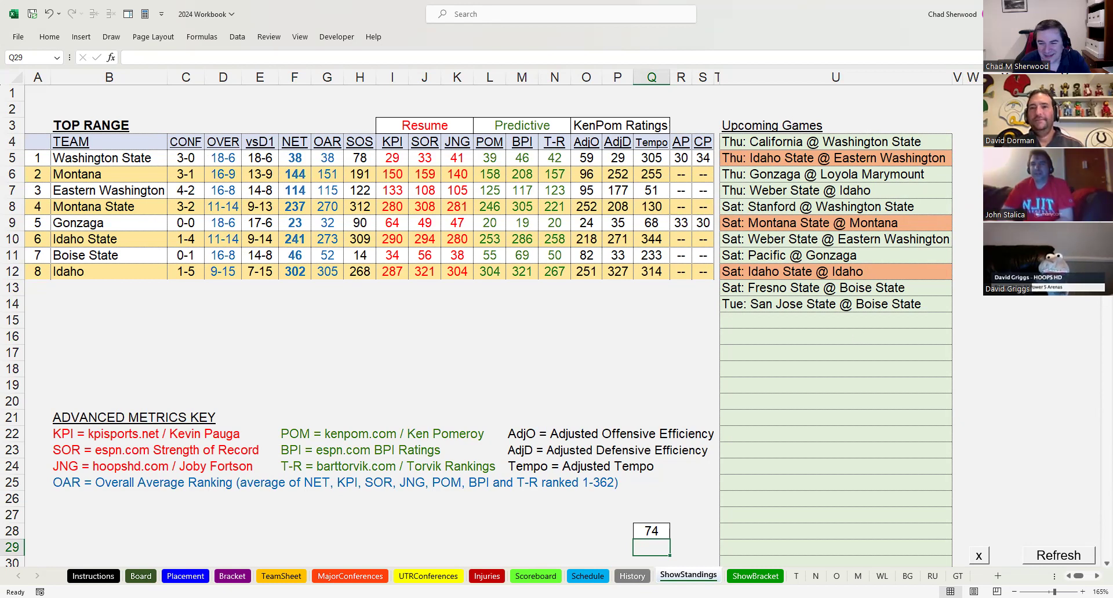
- On the ShowBracket sheet, enter x in G137 to reveal the honorable mentions of the Under The Radar Top 10
left_click(756, 576)
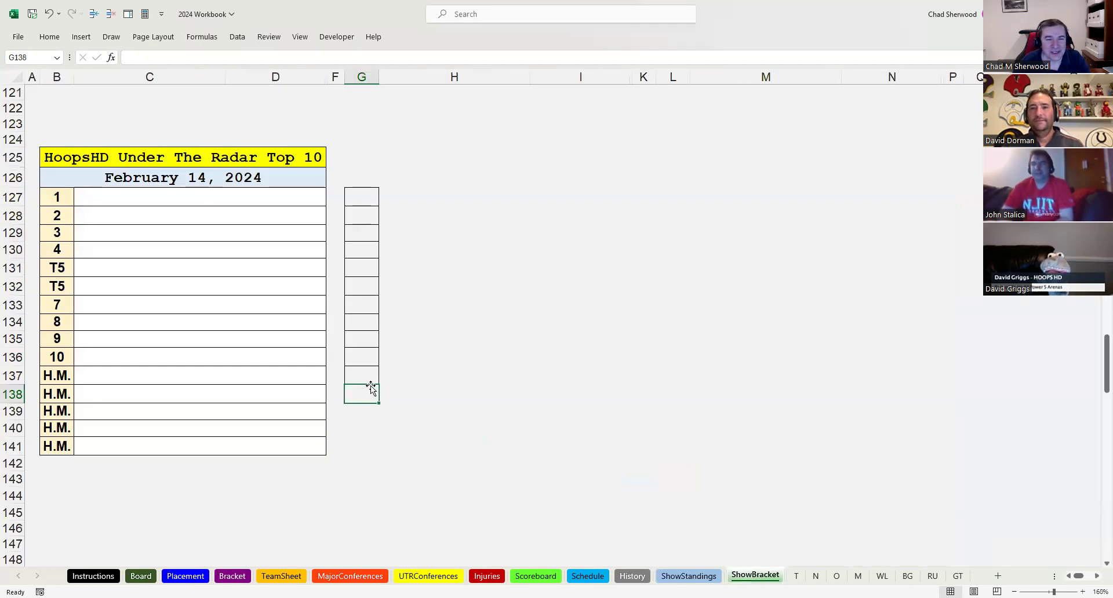
left_click(363, 375)
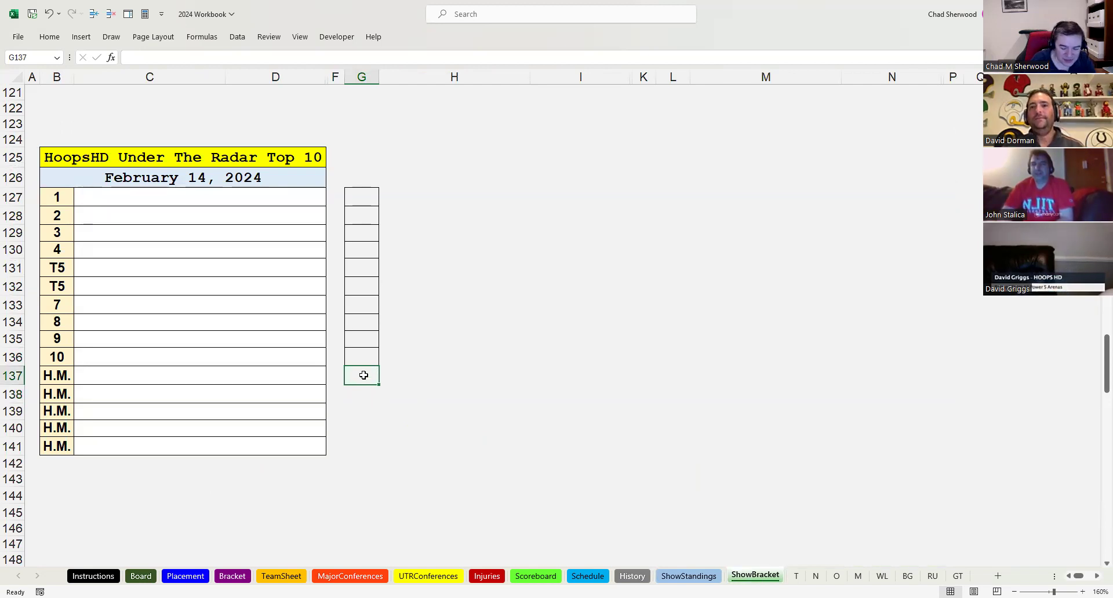
type("x")
key("Return")
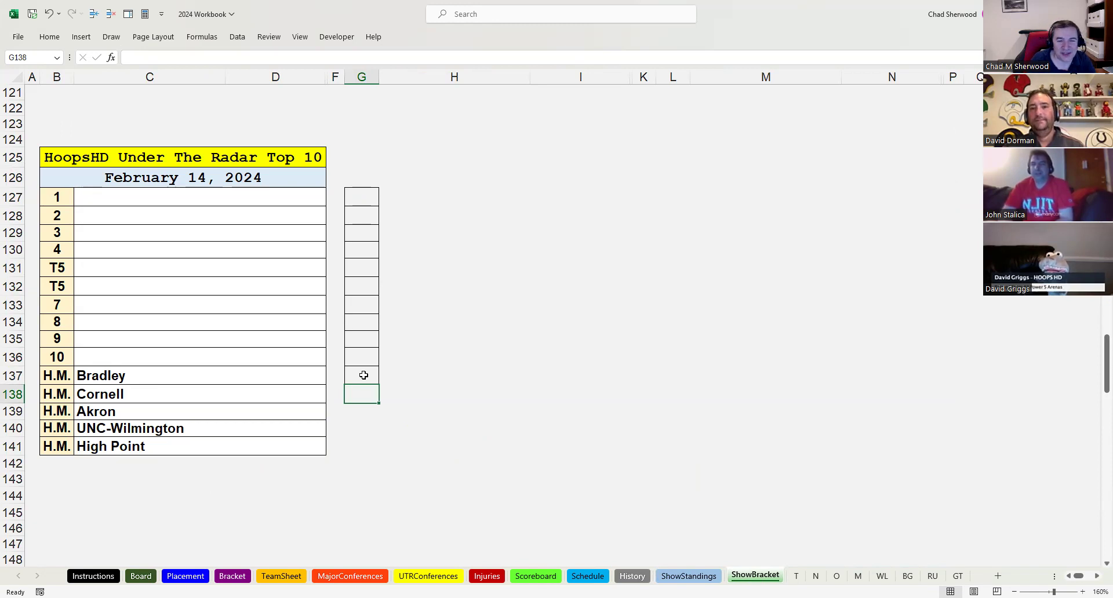
- Enter x in G136 and in G135 to reveal the number 10 and number 9 teams
key("Up")
key("Up")
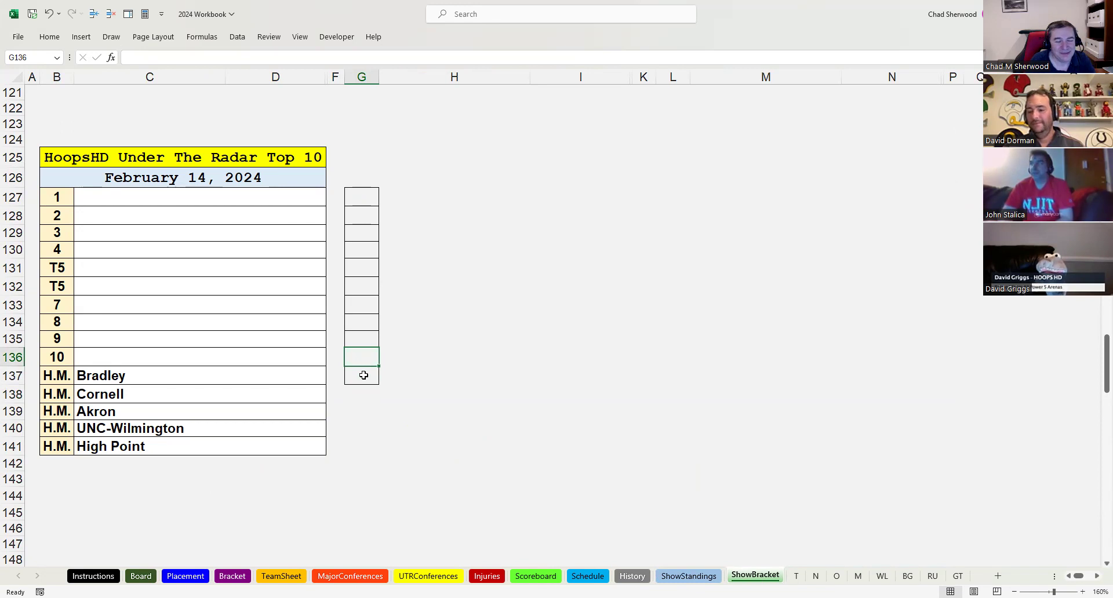
type("UC-Irvine")
key("Return")
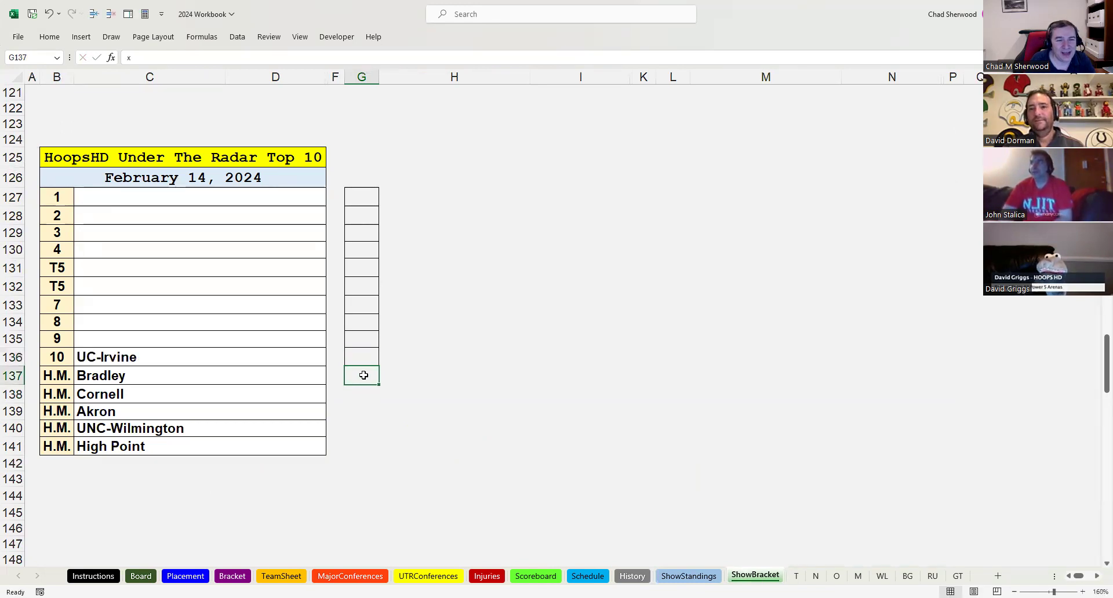
key("Up")
key("Up")
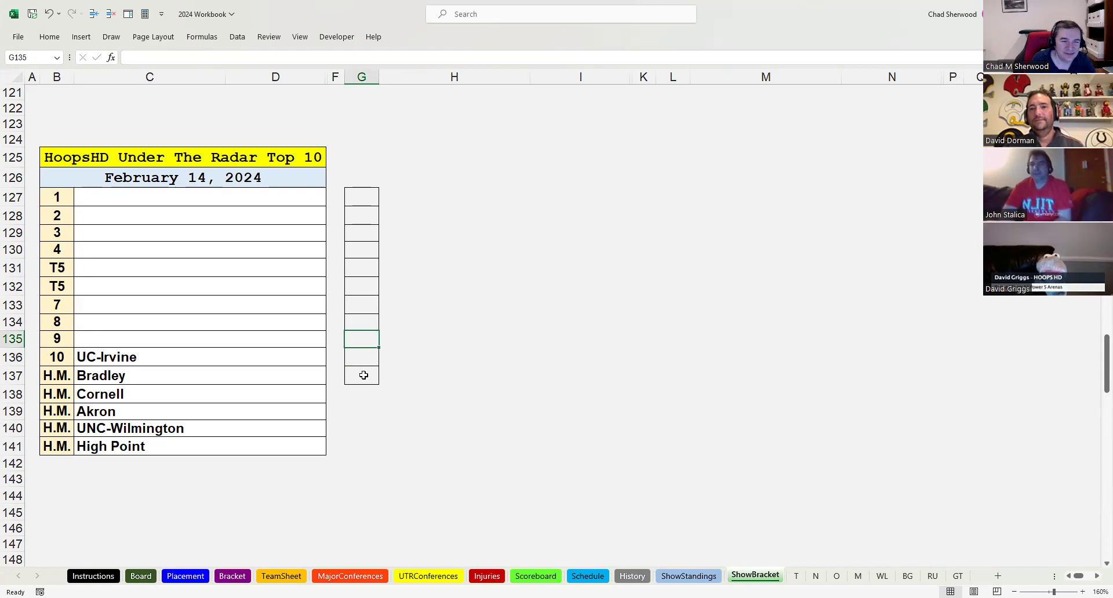
type("Yale")
key("Return")
- Enter x in G134 and in G133 to reveal the number 8 and number 7 teams
key("Up")
key("Up")
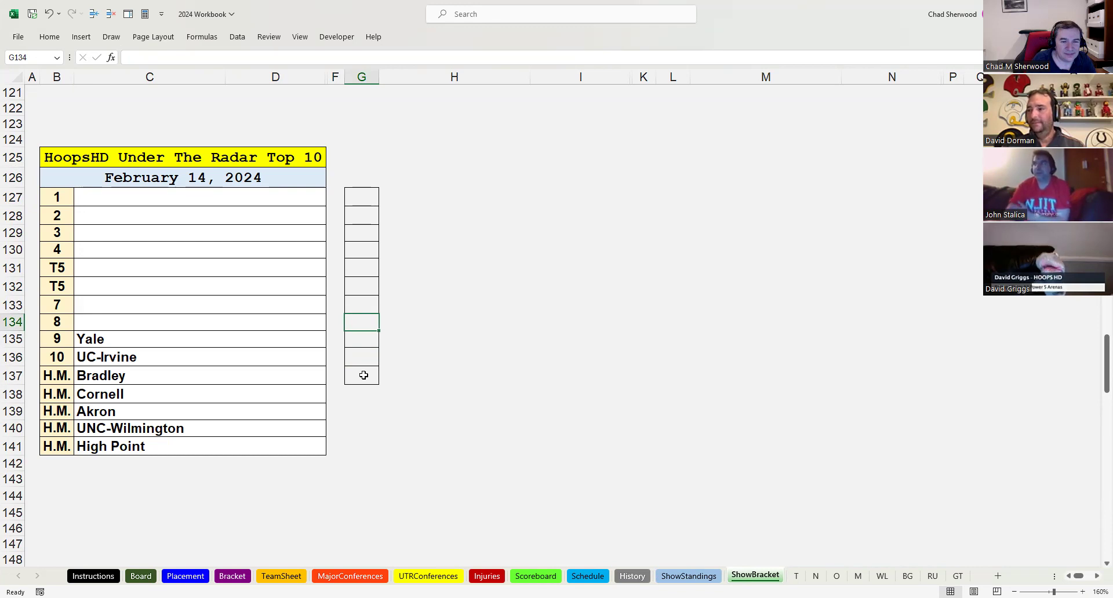
type("x")
key("Return")
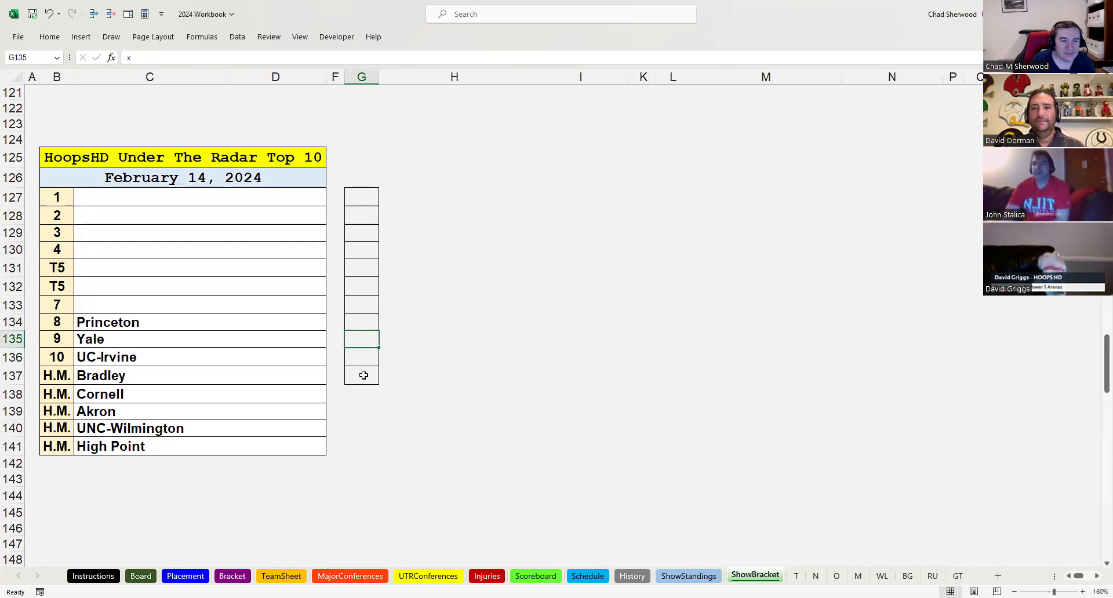
key("Up")
key("Up")
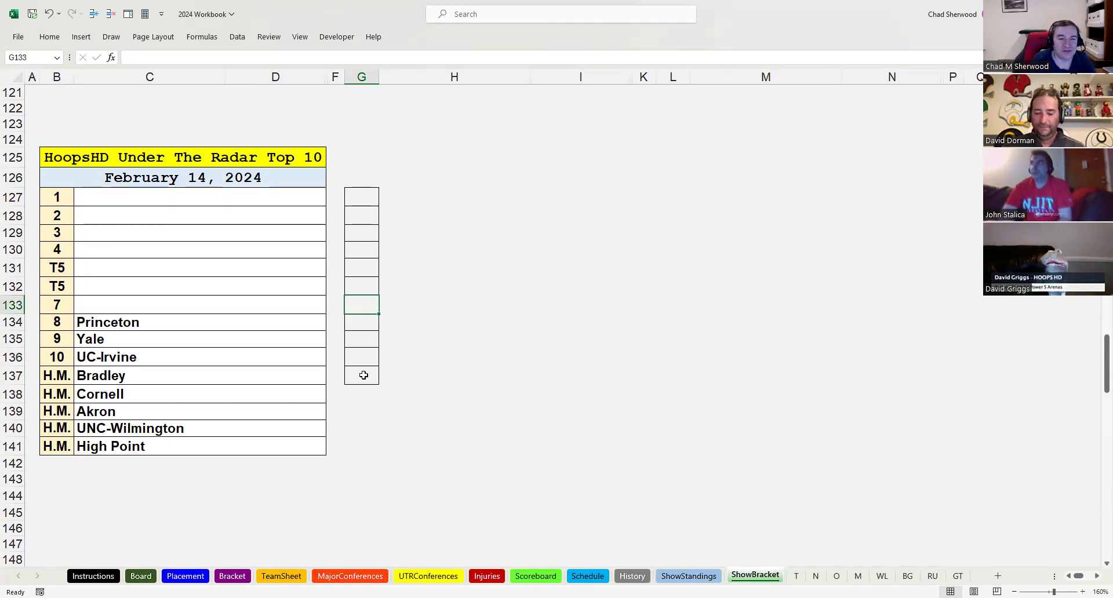
type("x")
key("Return")
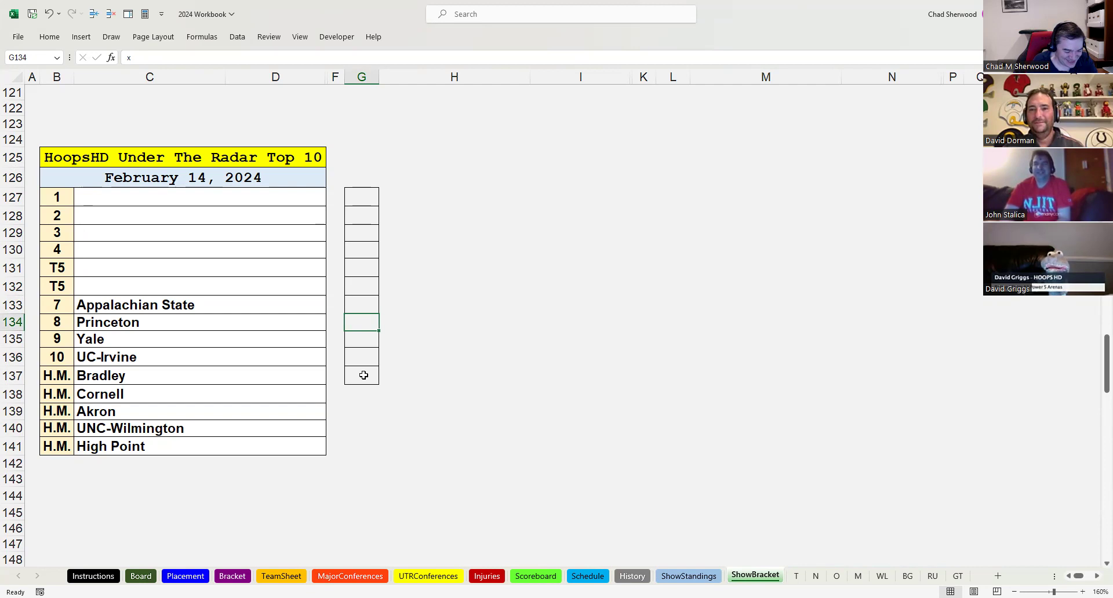
- Enter x in G131 and G132 to reveal the two teams tied for fifth
key("Up")
key("Up")
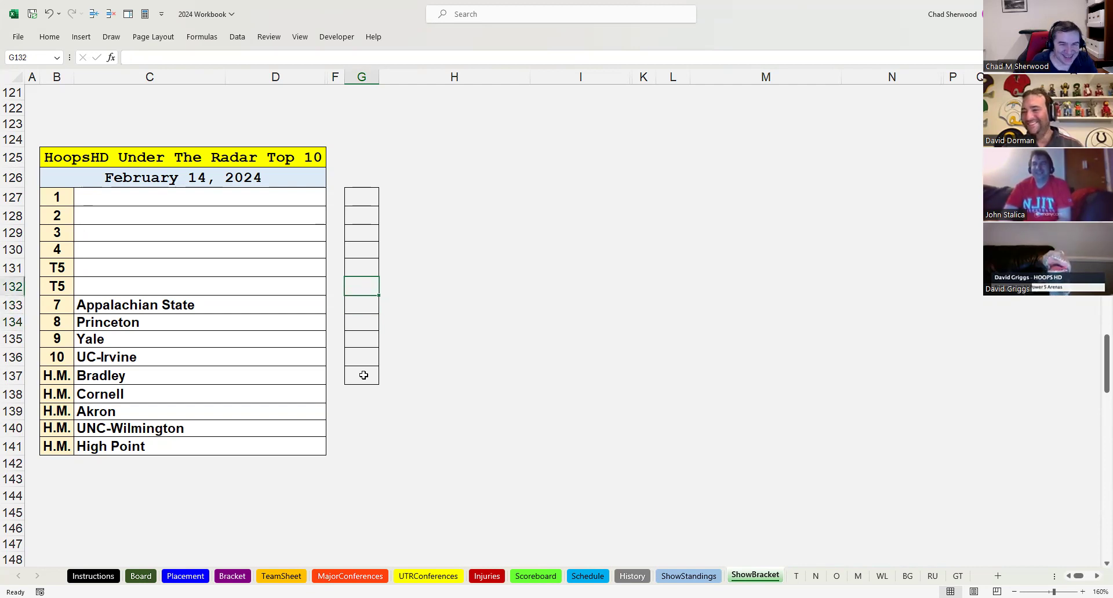
key("Up")
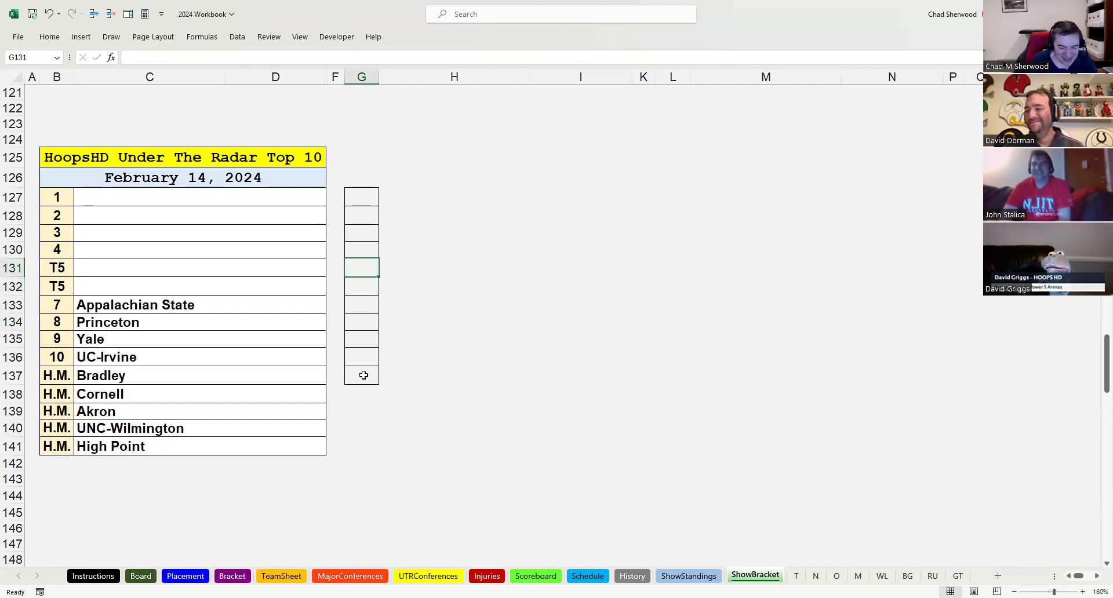
type("x")
key("Return")
type("x")
key("Return")
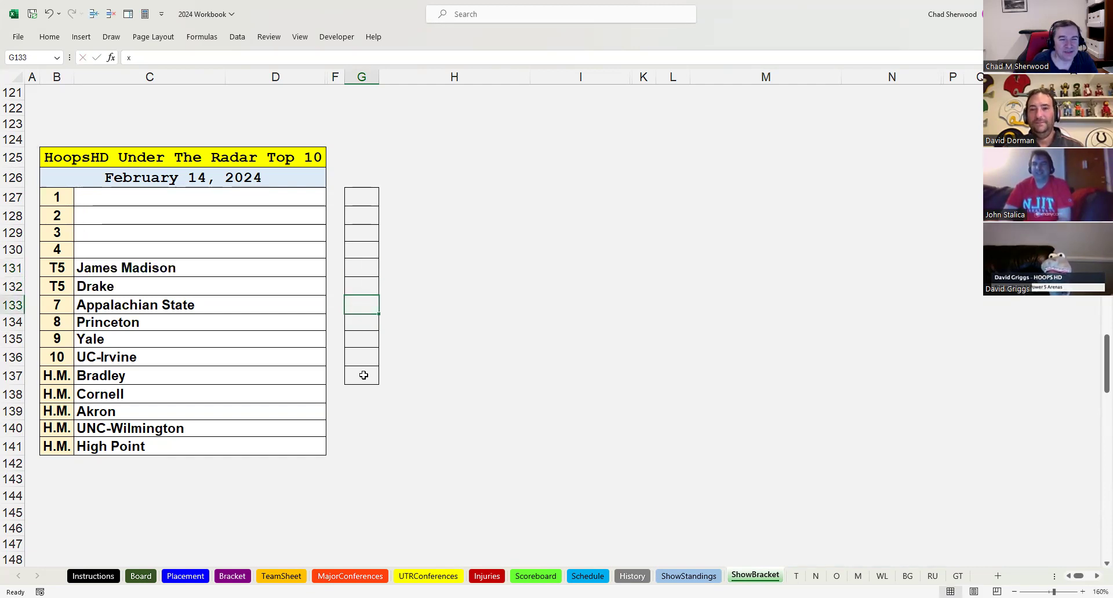
- Enter x in G130 and in G129 to reveal the number 4 and number 3 teams
key("Up")
key("Up")
key("Up")
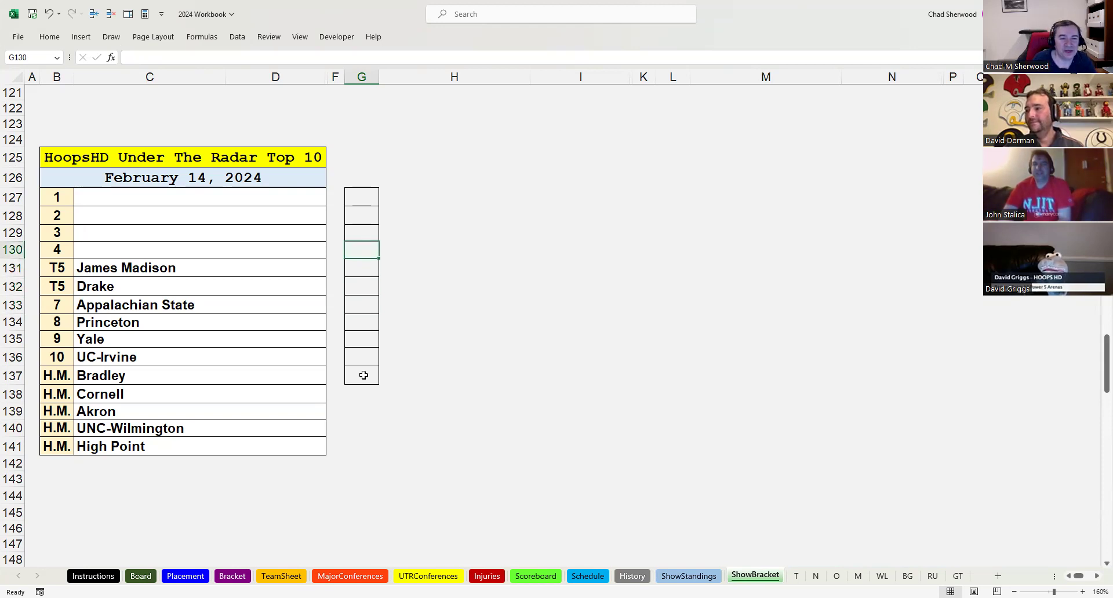
type("x")
key("Return")
key("Up")
key("Up")
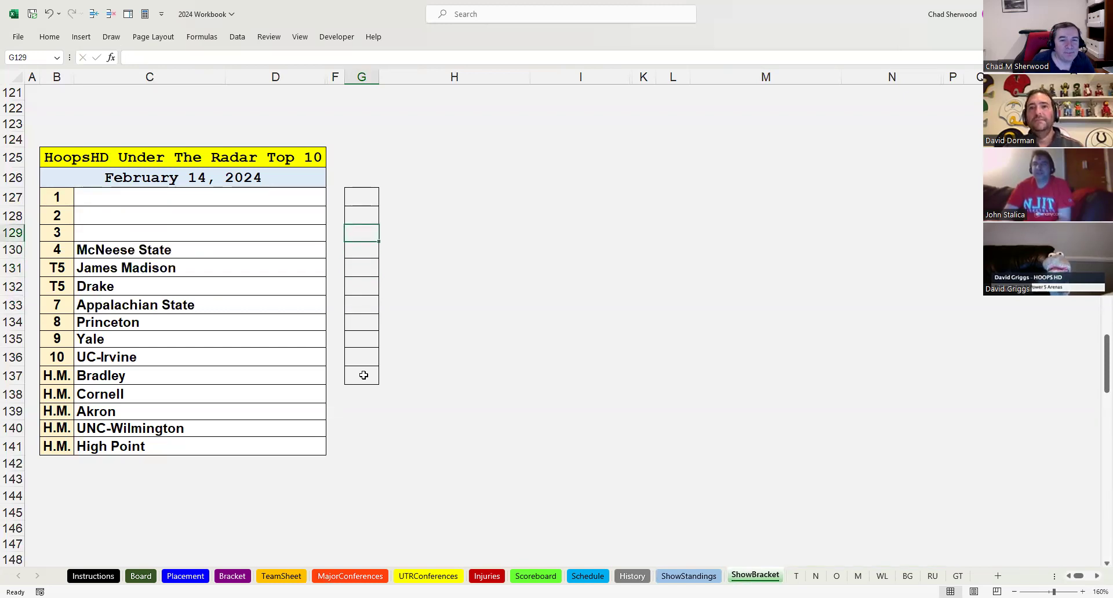
type("x")
key("Return")
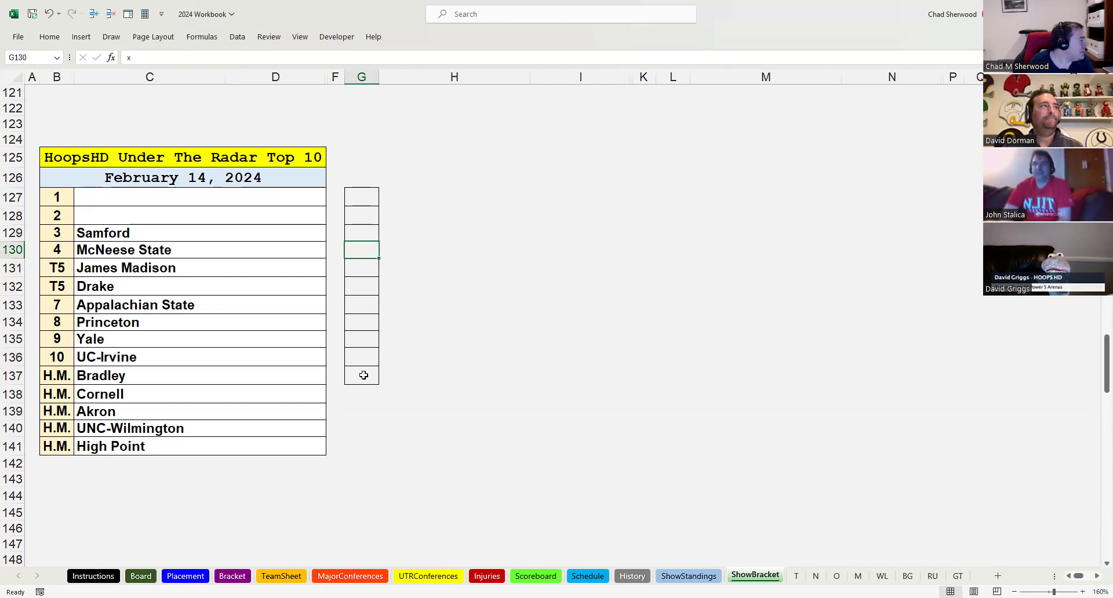
- Enter x in G128 and in G127 to reveal the number 2 and number 1 teams
key("Up")
key("Up")
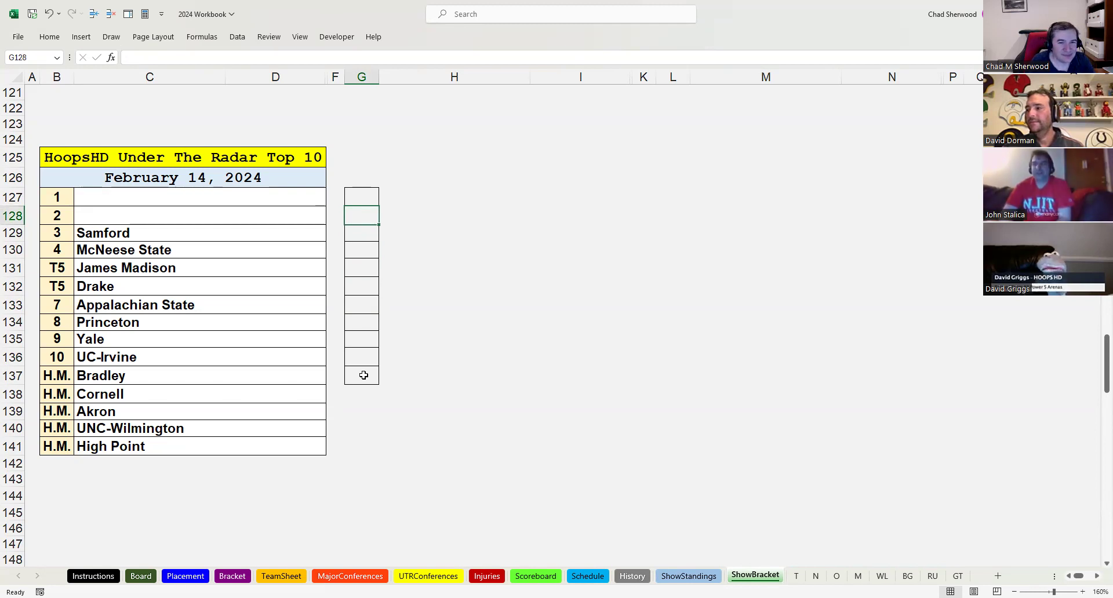
type("x")
key("Return")
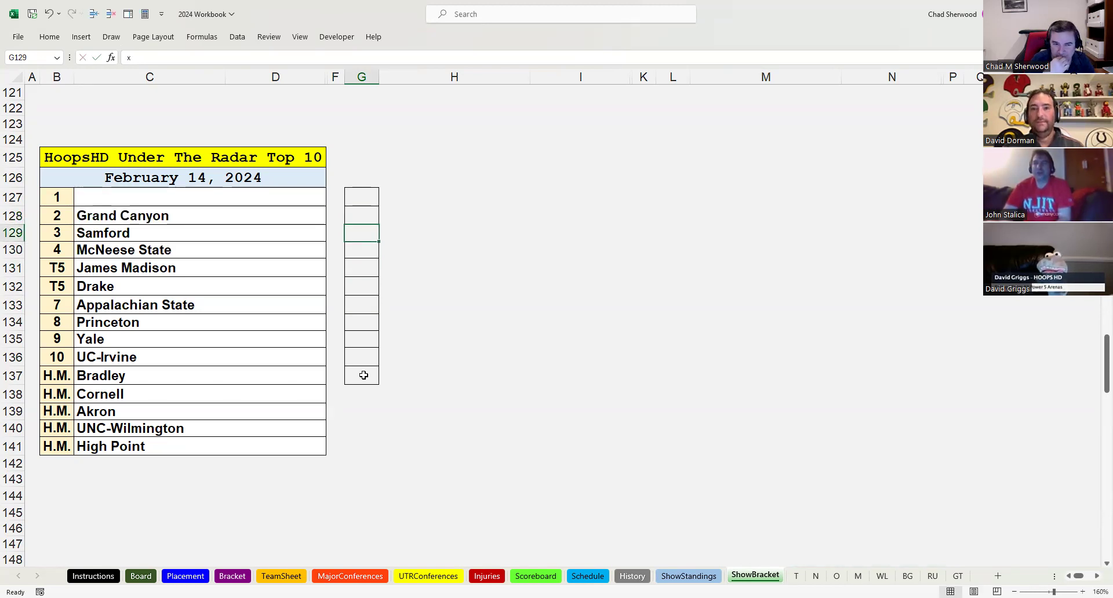
key("Up")
key("Up")
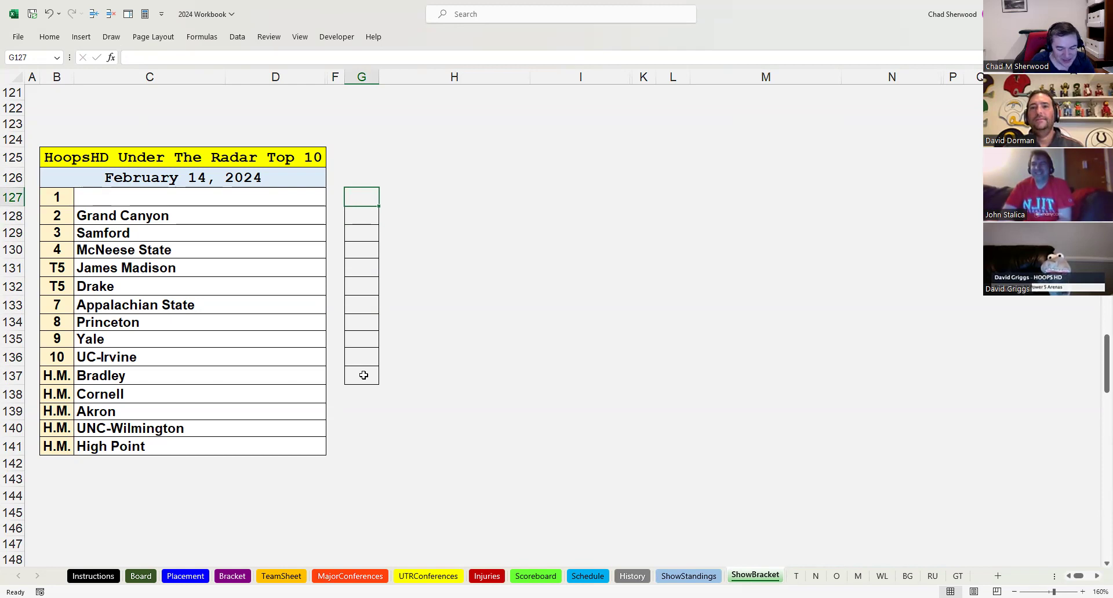
type("x")
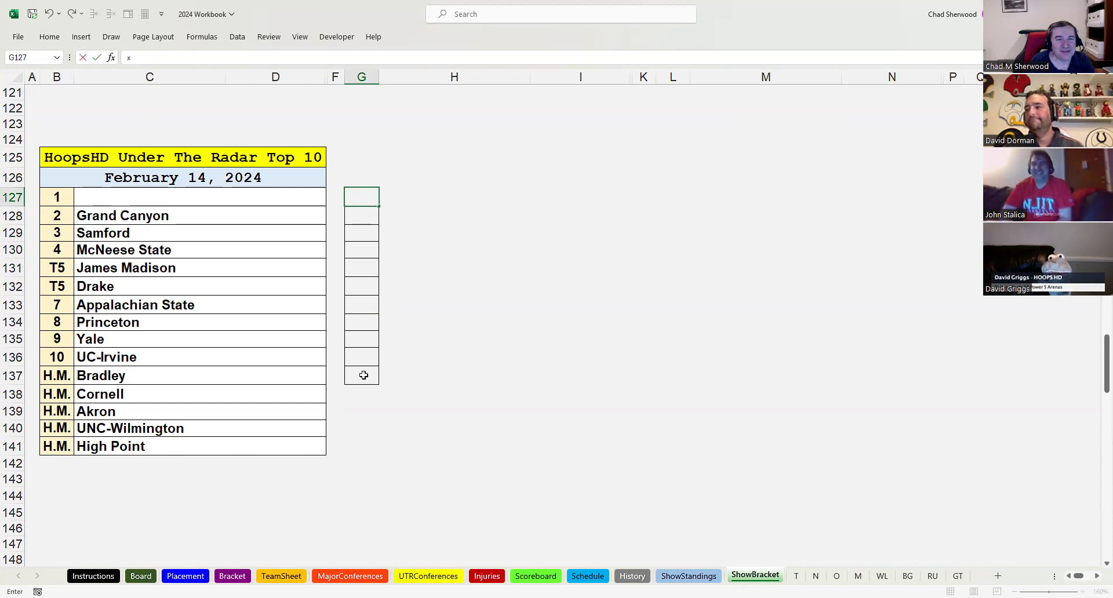
key("Return")
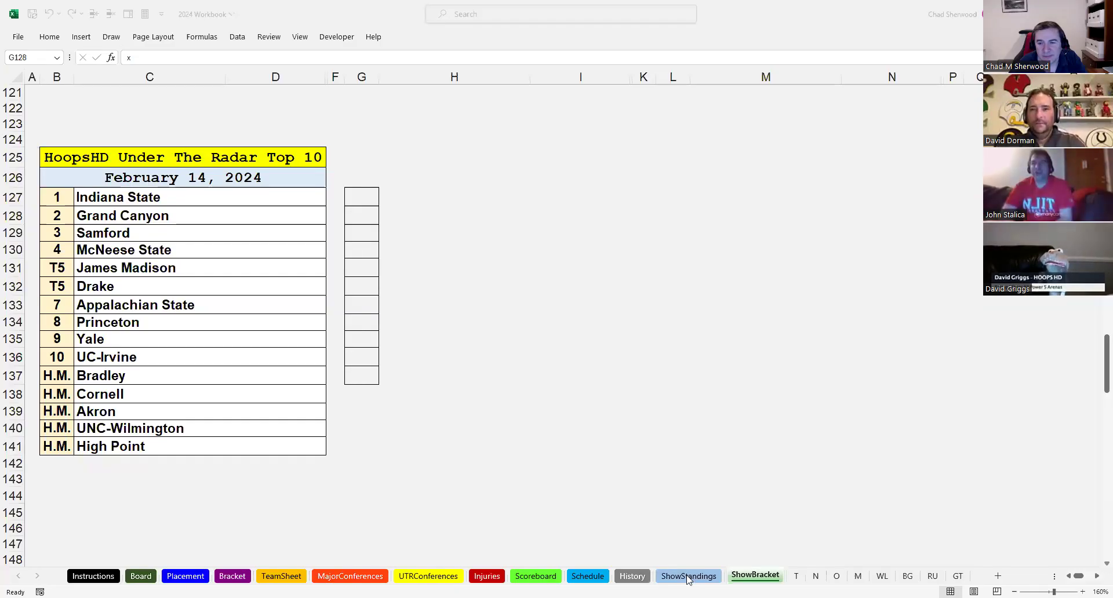
- On the ShowStandings sheet, set Q28 to 61 for the Sun Belt's past results and highlight the Georgia State versus Miami-Ohio game in U11
left_click(686, 576)
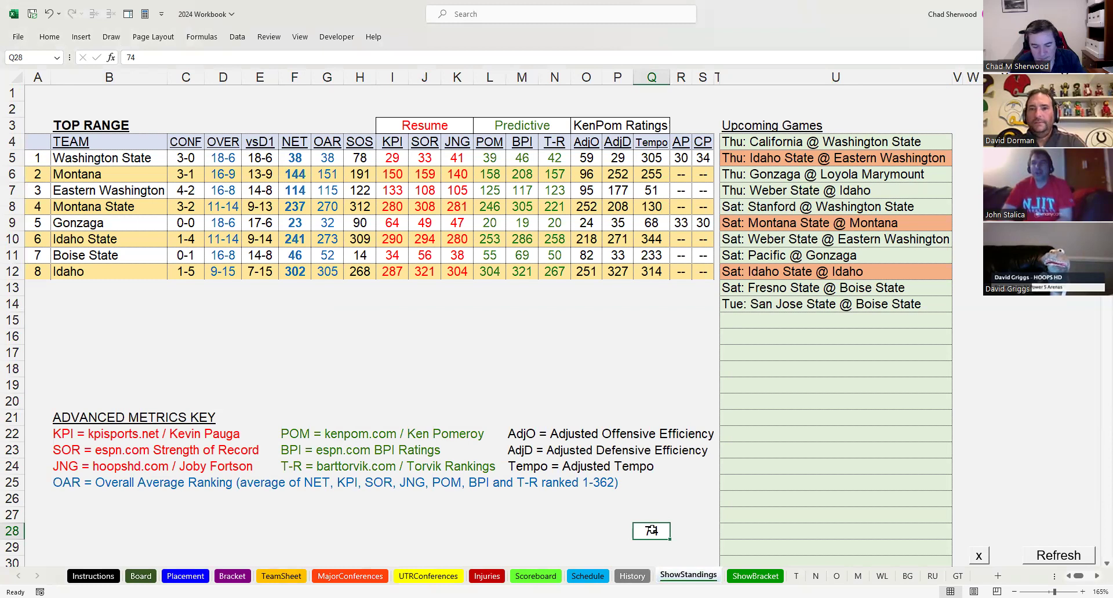
type("63")
key("Return")
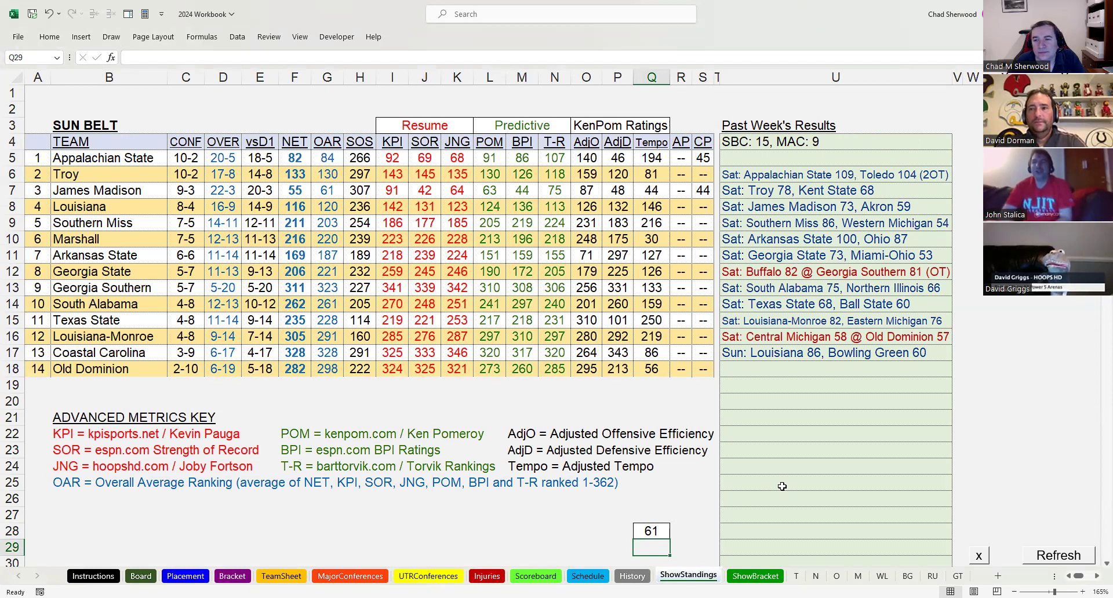
left_click(811, 256)
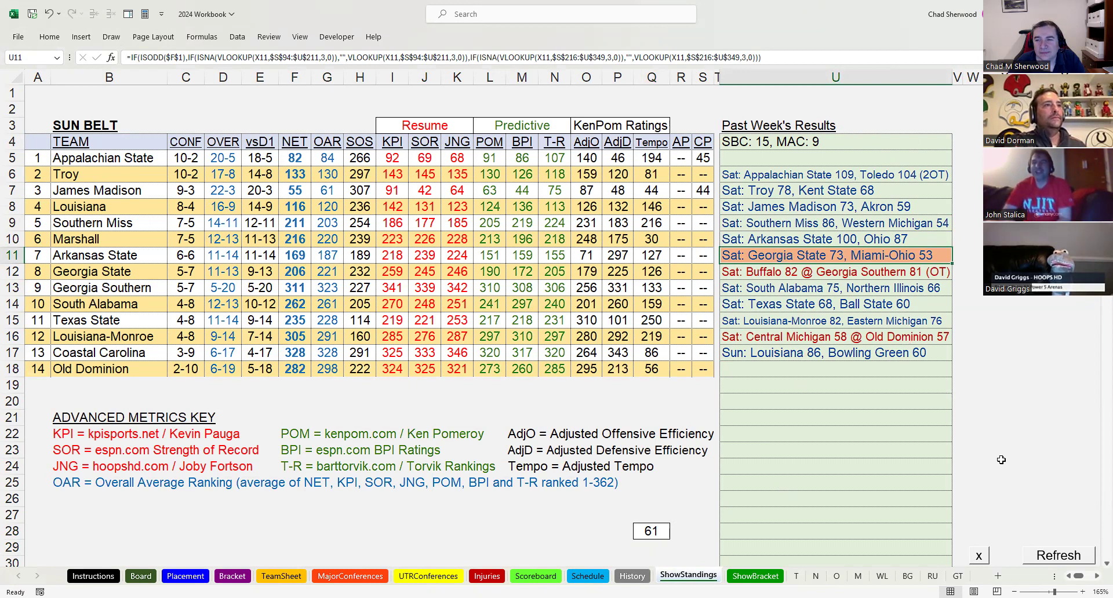
left_click(979, 558)
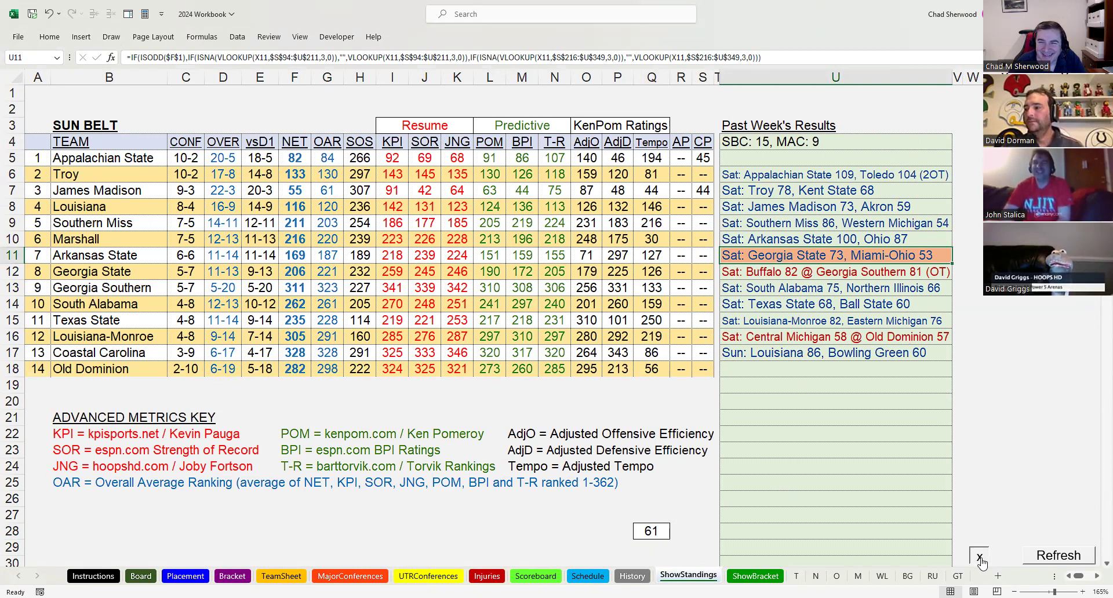